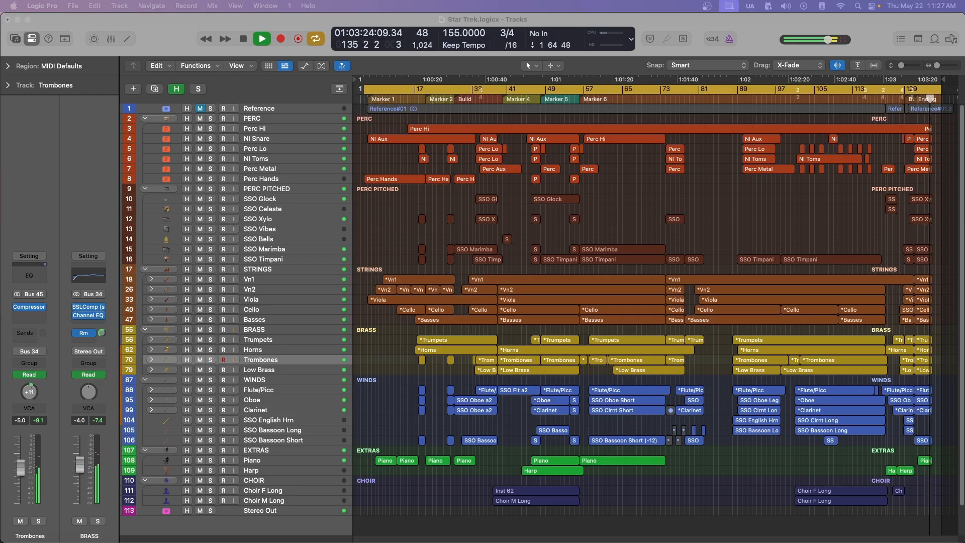
Stop playback, solo the Reference audio track and enlarge its track height to show the waveform
key(space)
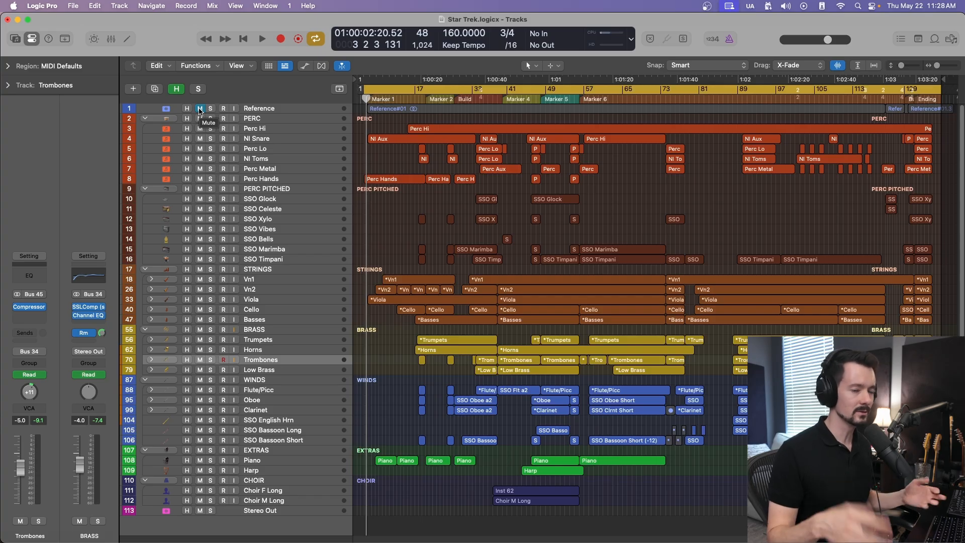
click(265, 111)
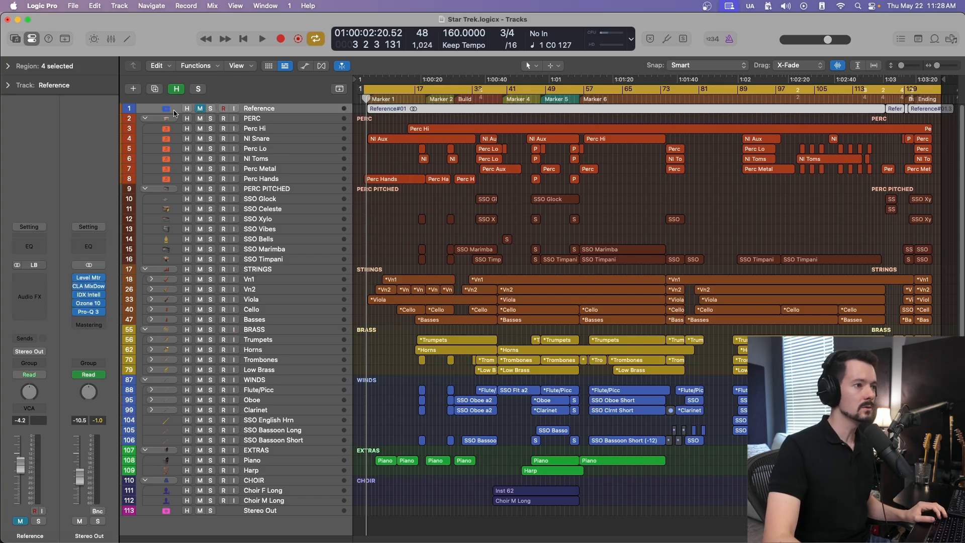
click(204, 112)
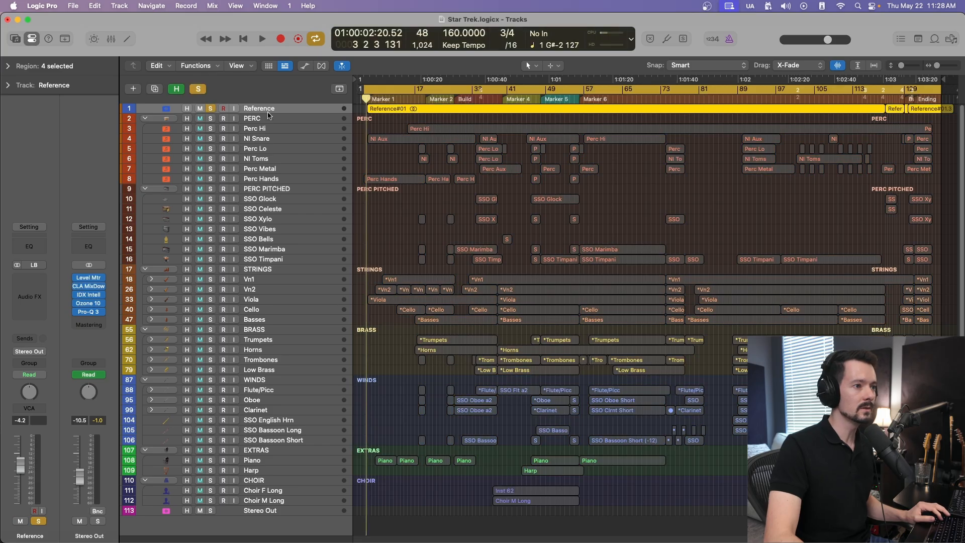
drag(264, 114, 265, 161)
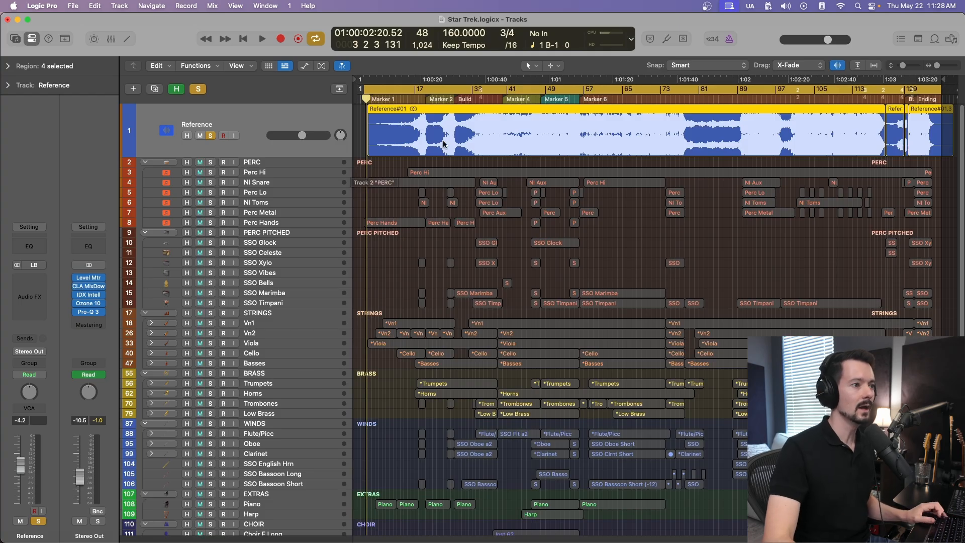
Show the global marker, tempo and signature tracks and examine the tempo map over the opening sections of the reference
drag(938, 66, 941, 66)
scroll(556, 215, left, 1)
key(g)
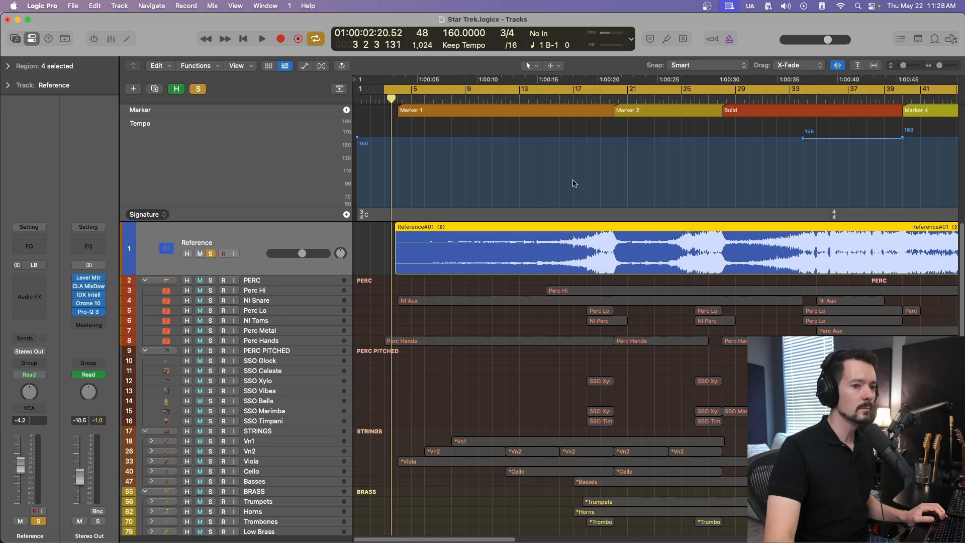
scroll(641, 130, right, 5)
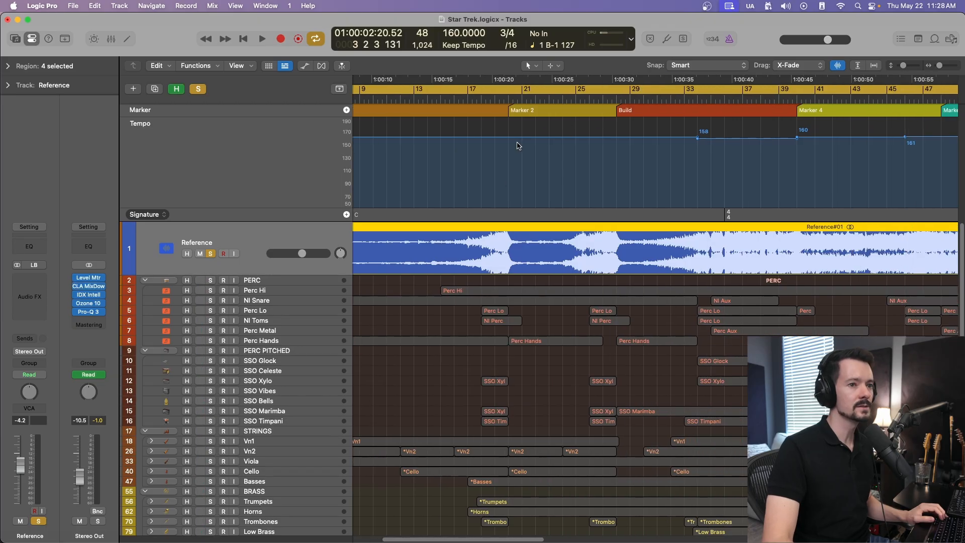
scroll(627, 246, left, 5)
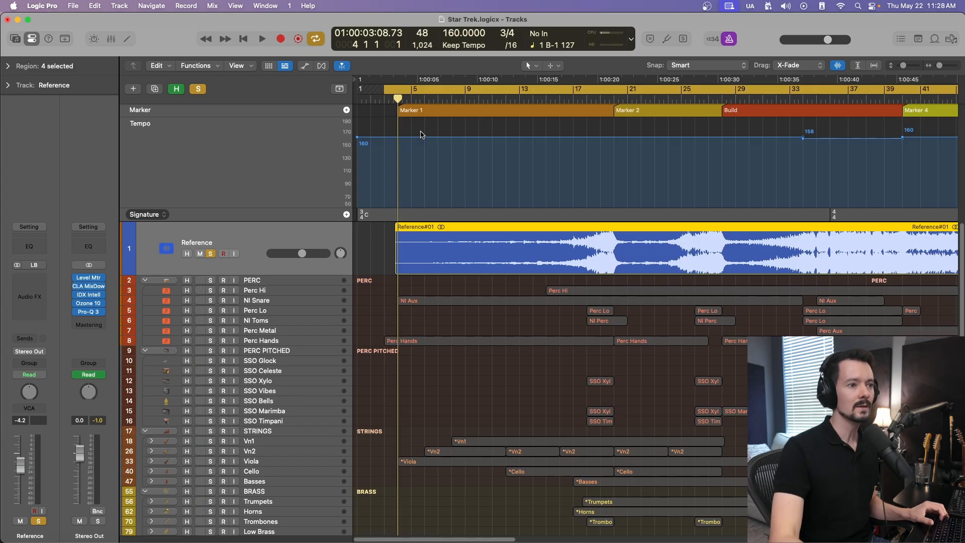
scroll(430, 144, right, 2)
scroll(431, 155, left, 2)
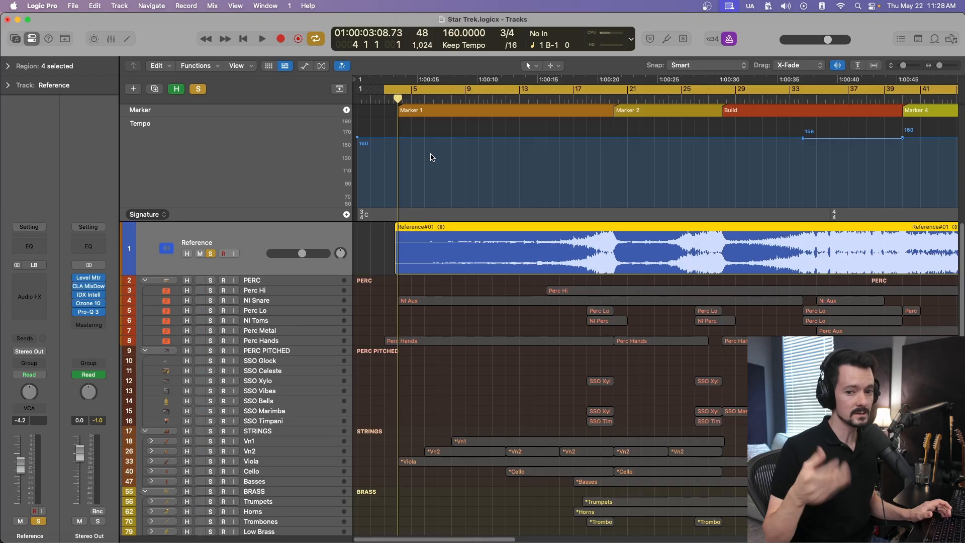
scroll(457, 151, right, 1)
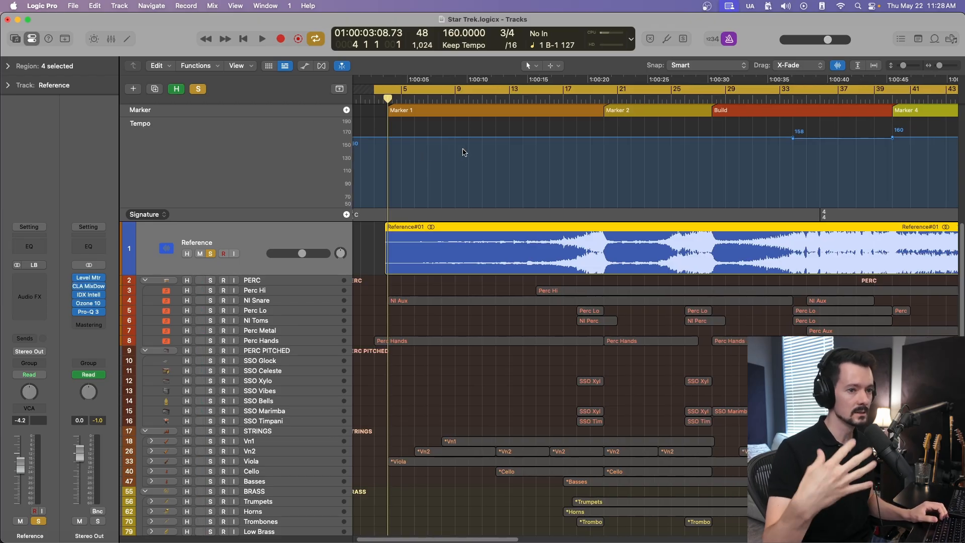
Play the soloed reference from about bar 25, shortly before the Build marker
click(588, 96)
drag(573, 98, 660, 111)
key(space)
click(681, 99)
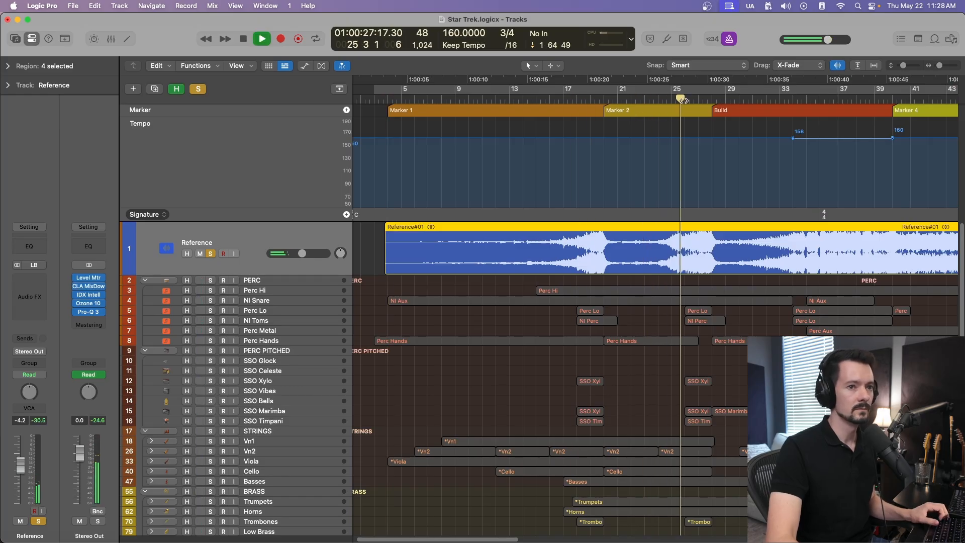
Lower the Reference track's volume to -7.0 dB while listening through the Build section, and stop playback in Marker 4
scroll(647, 142, right, 4)
drag(310, 259, 304, 259)
scroll(636, 230, right, 4)
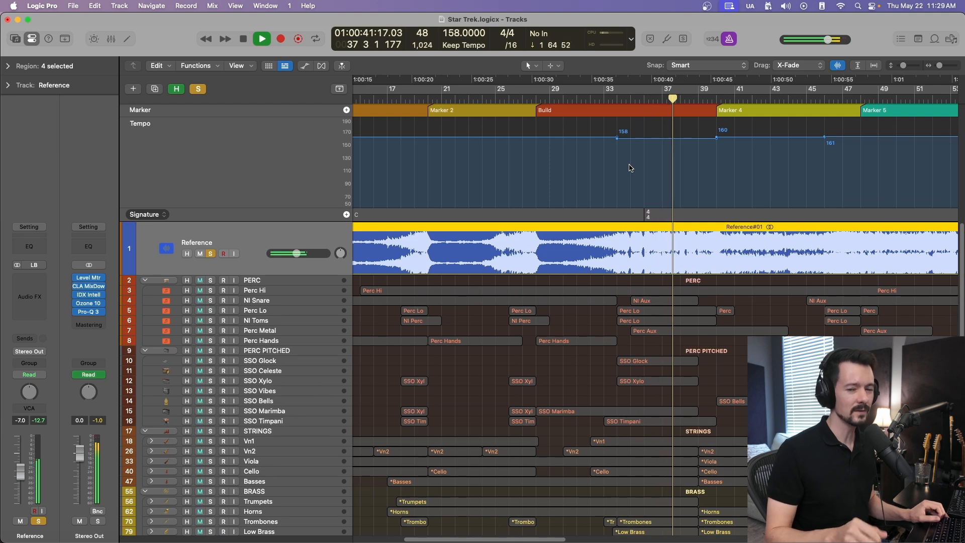
scroll(639, 161, right, 5)
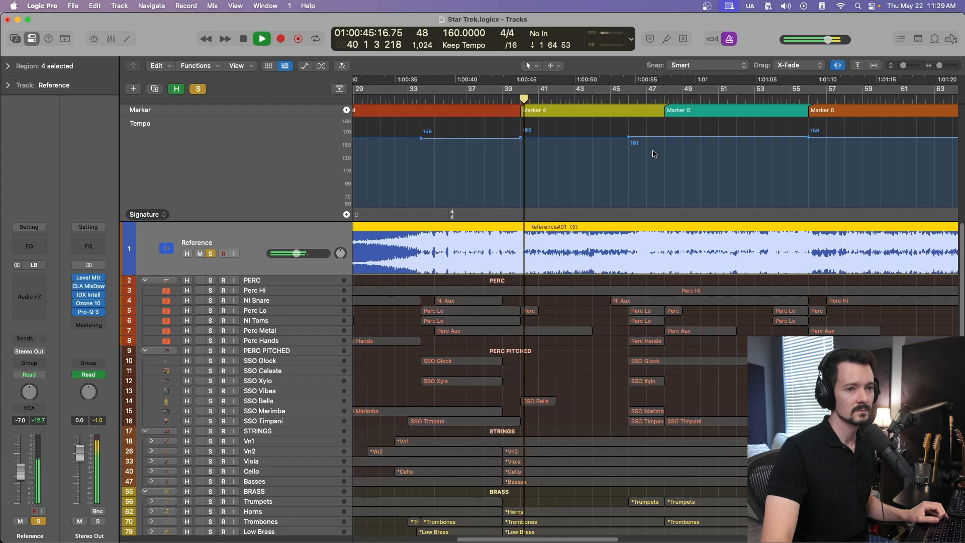
key(space)
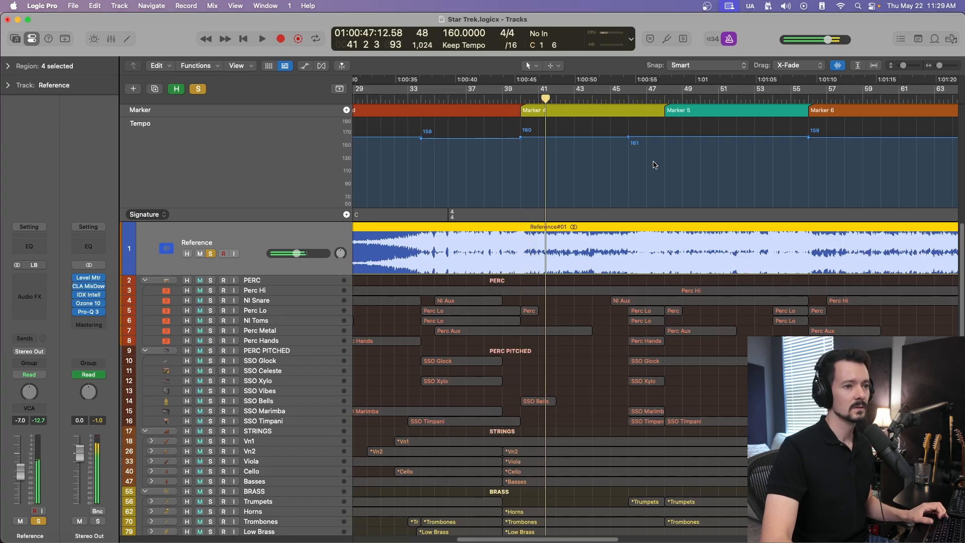
Play the reference from bar 81 across the drop to 149 BPM, following the tempo map, and stop playback
scroll(656, 163, right, 10)
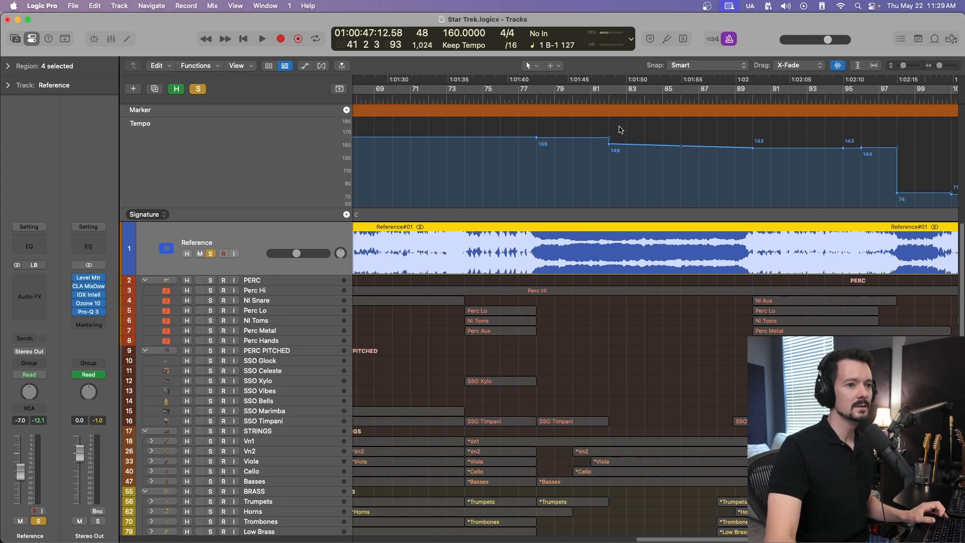
drag(600, 99, 604, 99)
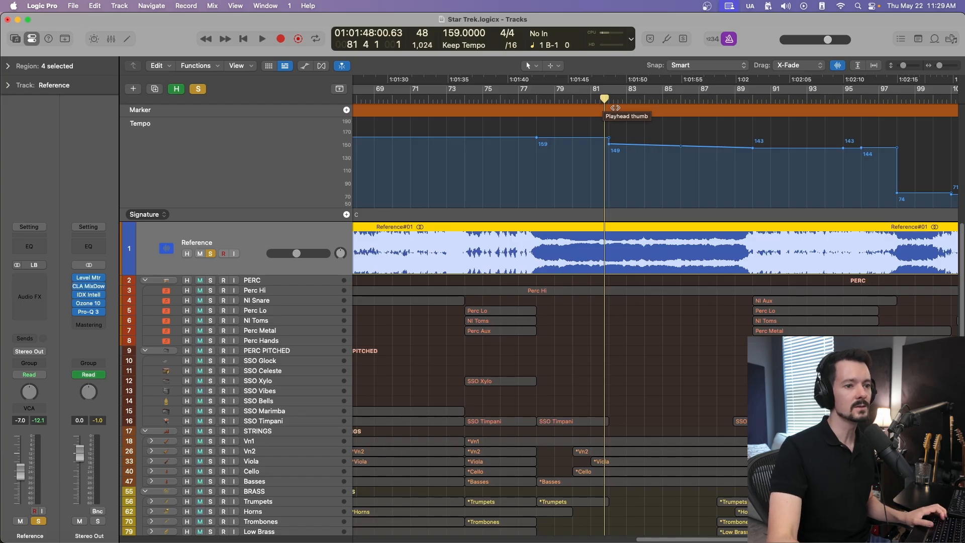
key(space)
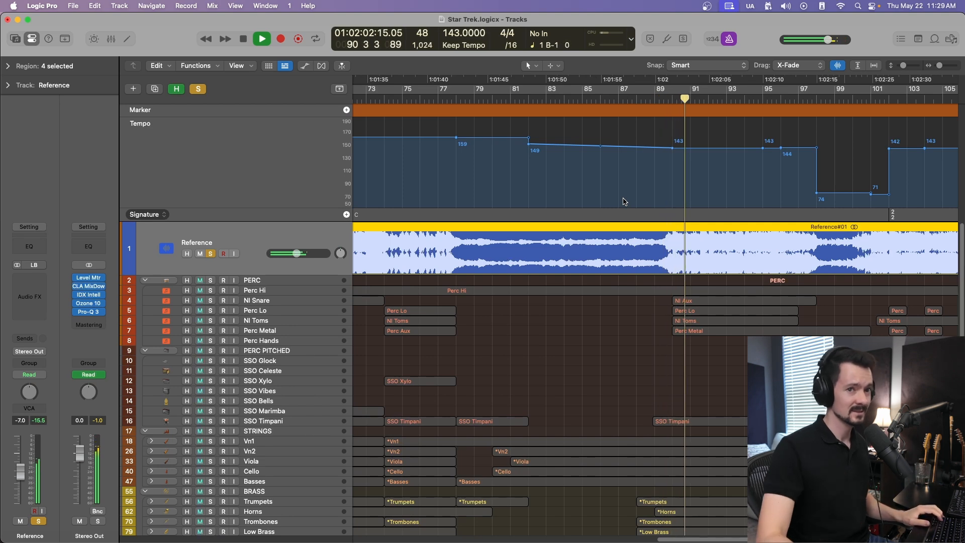
scroll(631, 254, right, 5)
key(space)
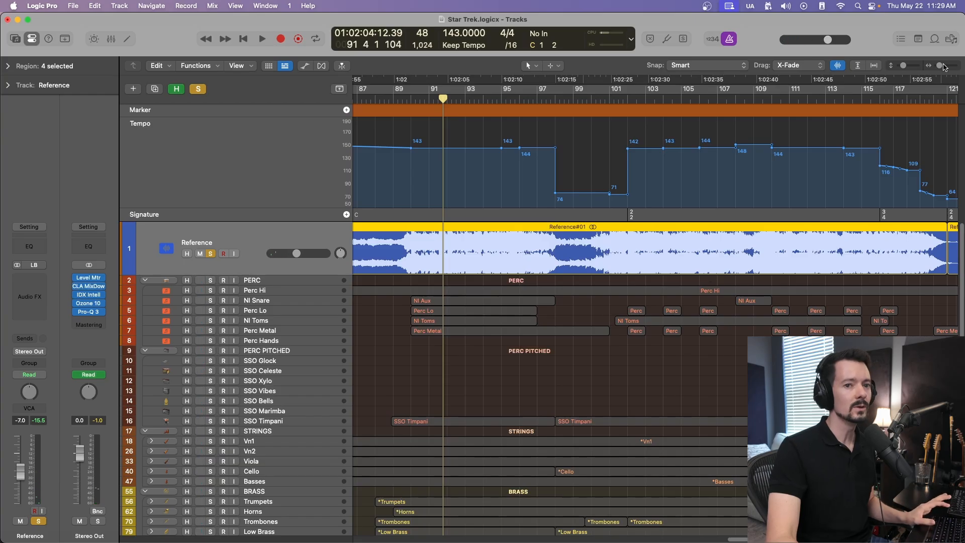
Review the tempo and signature changes across the whole piece and hide the global tracks
drag(939, 68, 939, 67)
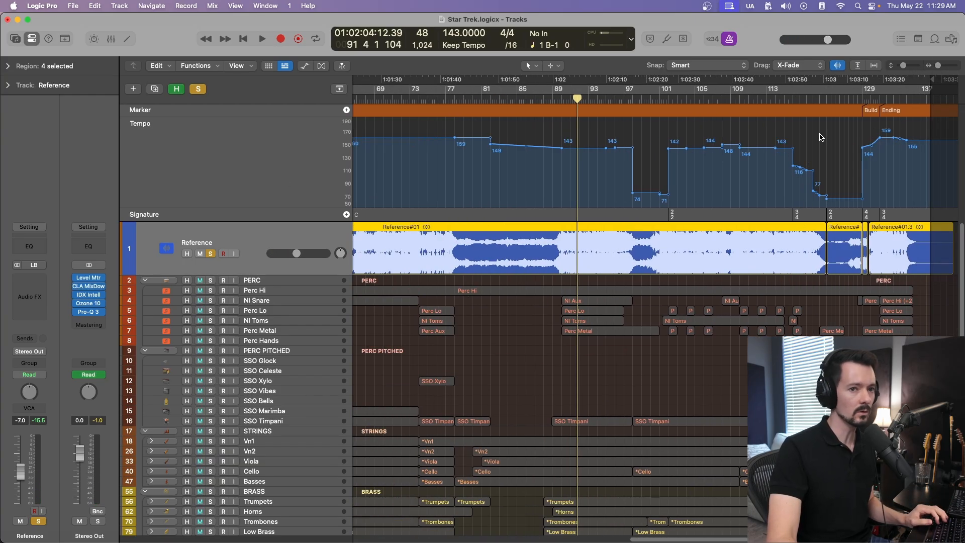
scroll(731, 211, left, 15)
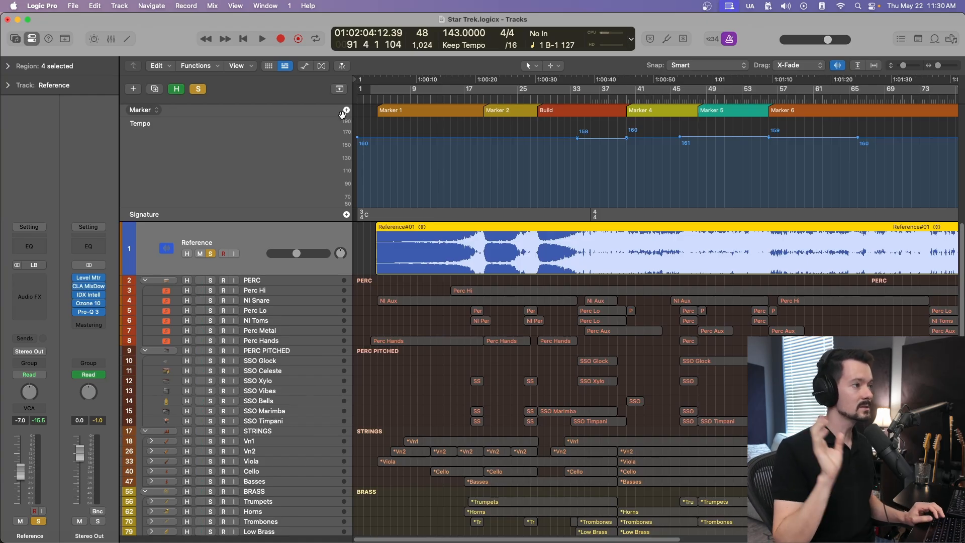
click(341, 89)
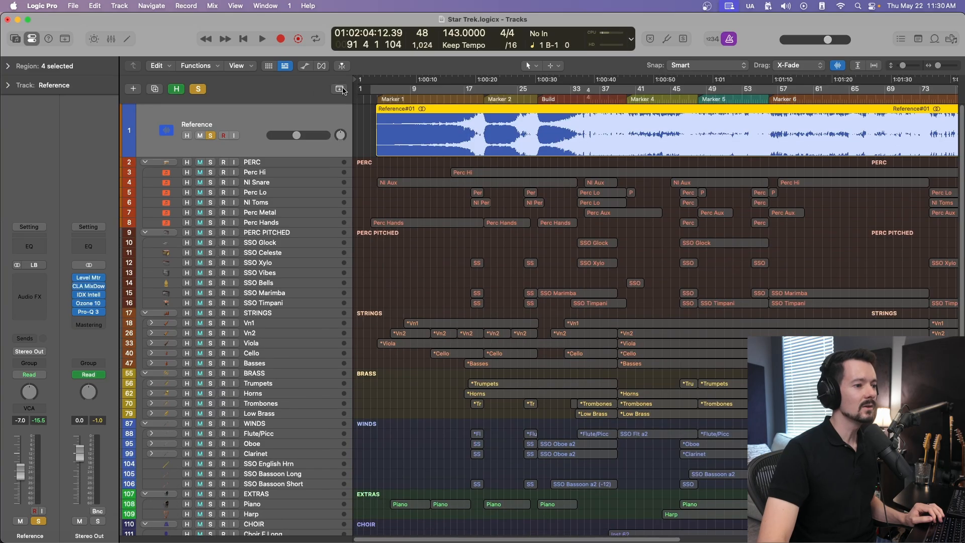
Look over the instrument groups, clear the solo on the Reference track and select the SSO Celeste track
scroll(205, 110, down, 3)
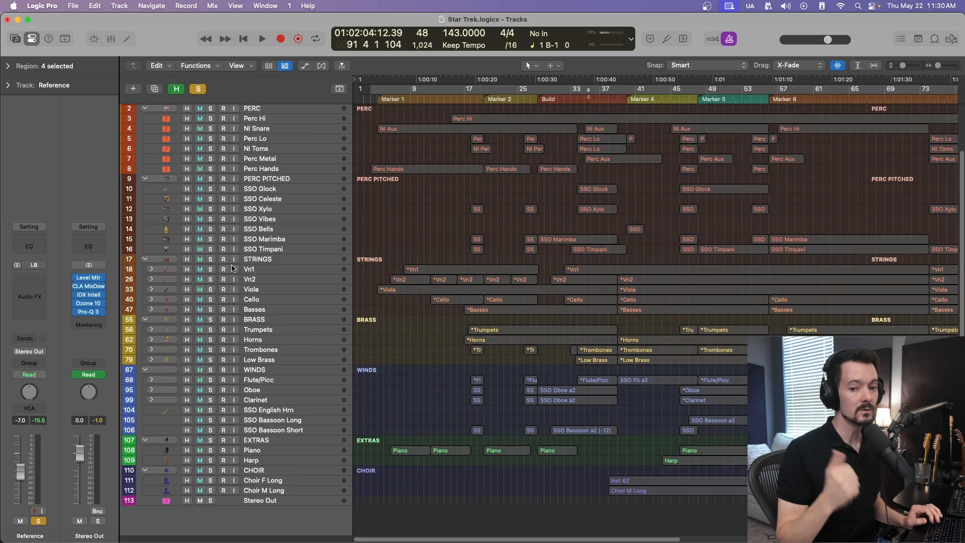
scroll(246, 251, up, 3)
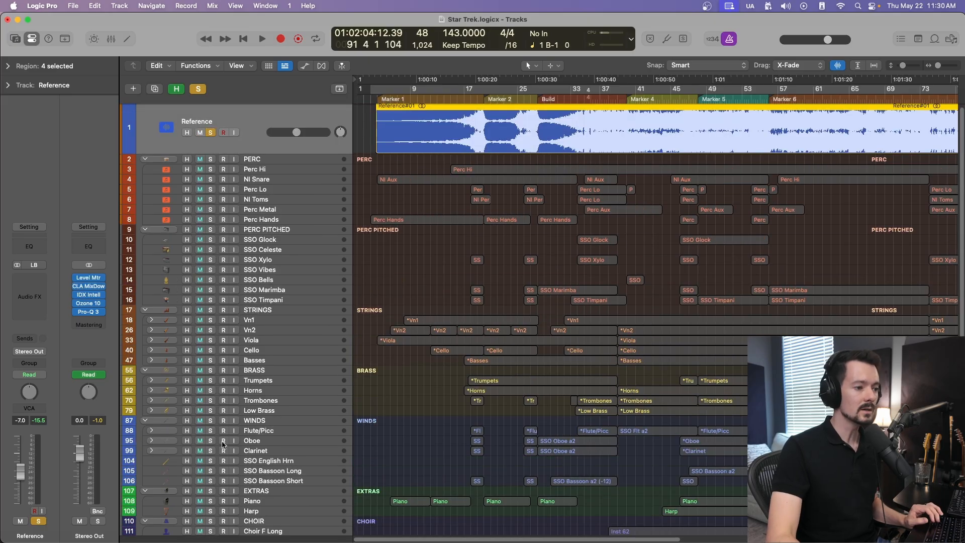
scroll(234, 445, down, 3)
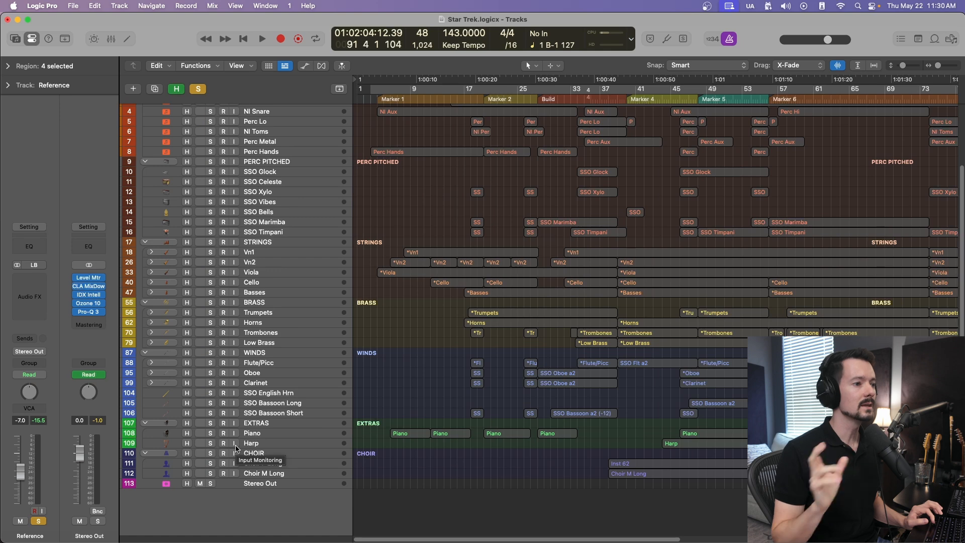
scroll(236, 449, up, 2)
click(198, 89)
click(291, 207)
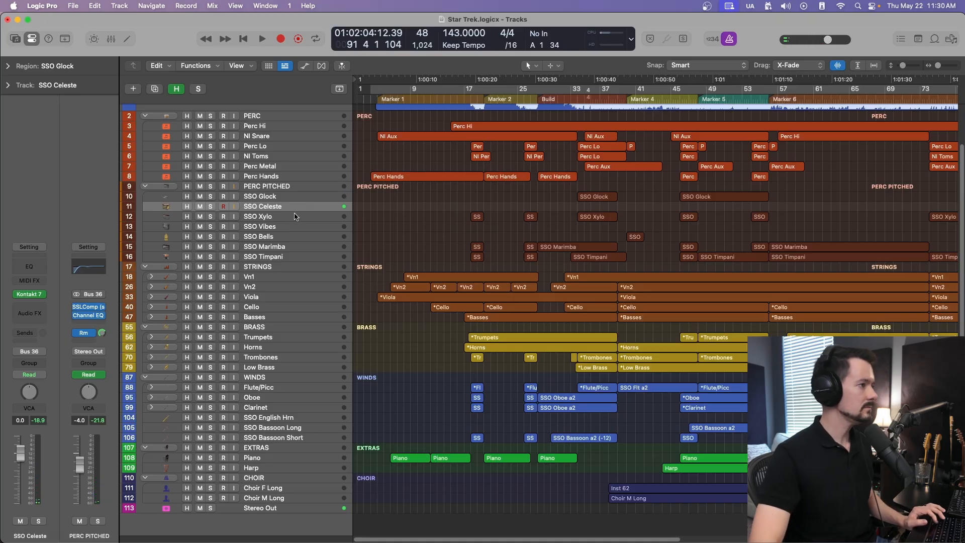
scroll(299, 231, up, 2)
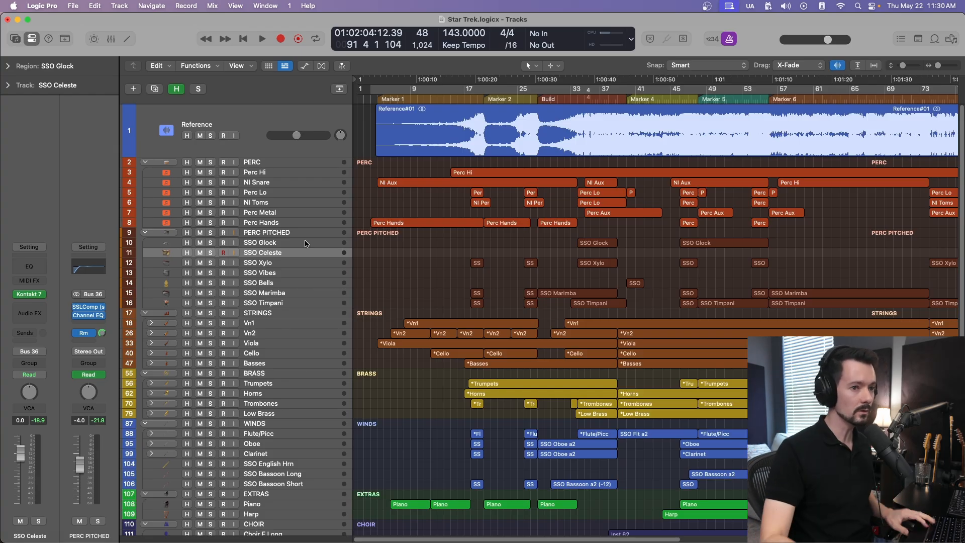
Mute the Reference track and play the orchestral mockup briefly from bar 56 at Marker 6
scroll(505, 123, right, 5)
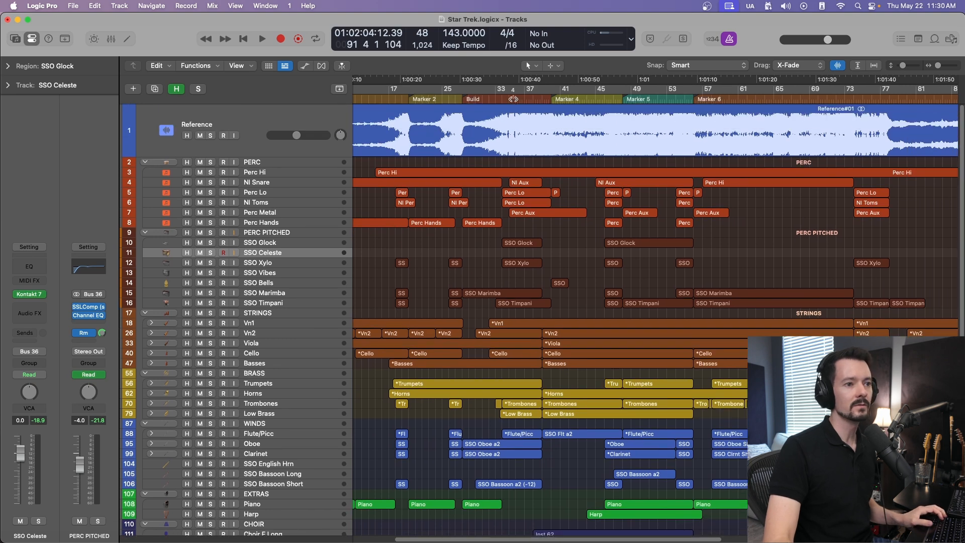
scroll(566, 117, right, 6)
click(557, 98)
click(200, 135)
key(space)
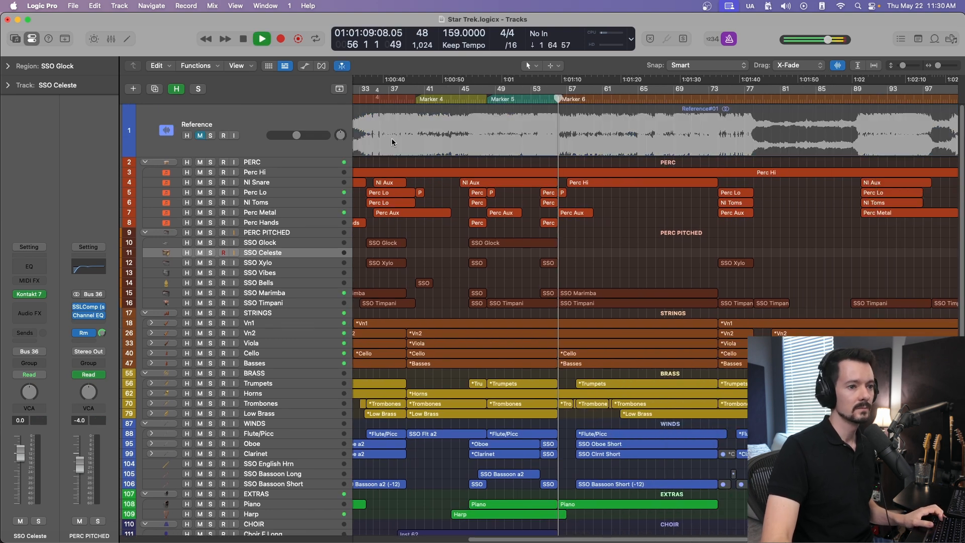
scroll(503, 157, right, 2)
scroll(505, 157, left, 1)
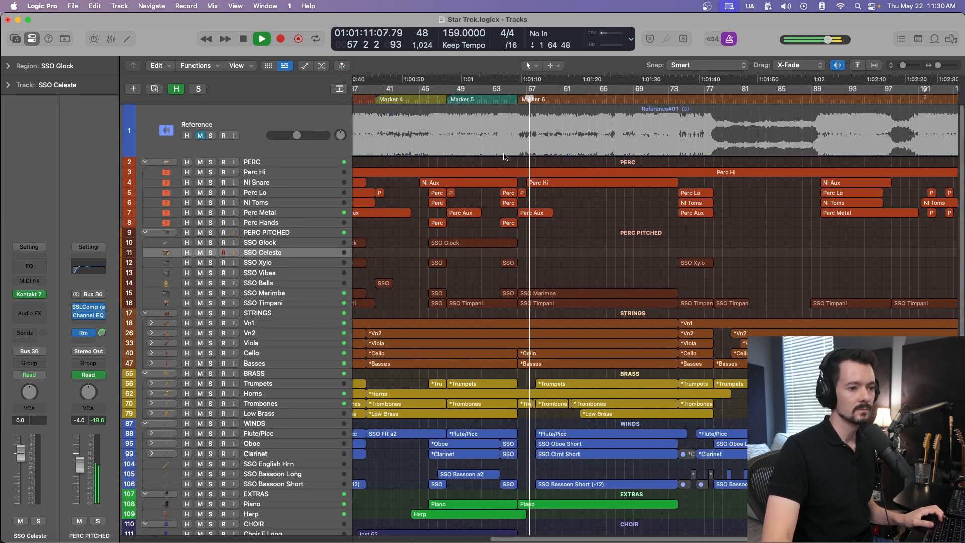
key(space)
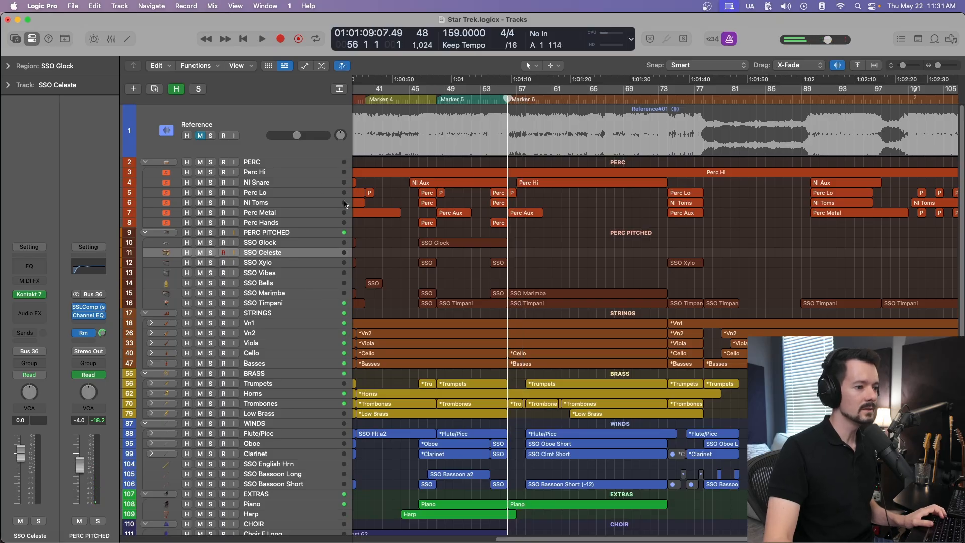
Select the Vn1 track stack in the strings group and play the full mockup again from bar 56
click(301, 324)
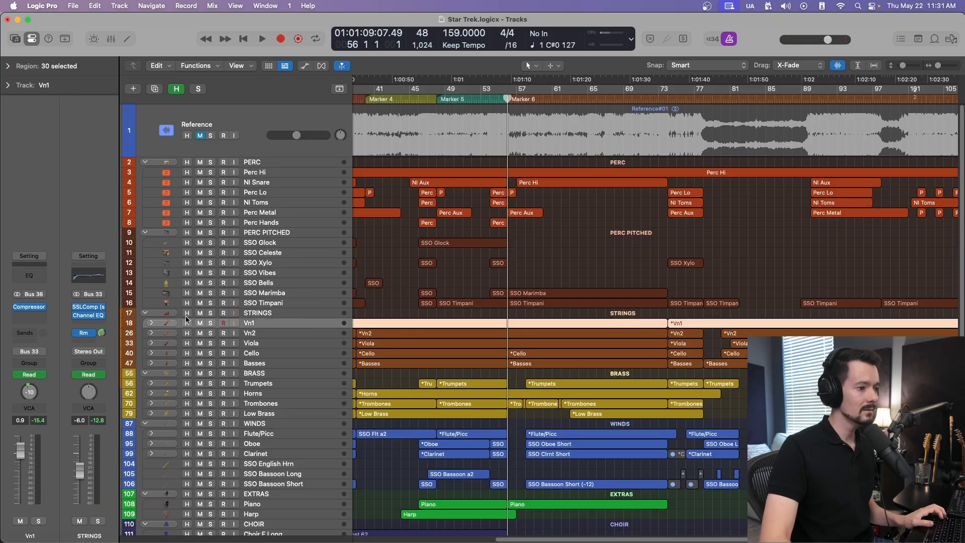
click(151, 323)
click(151, 323)
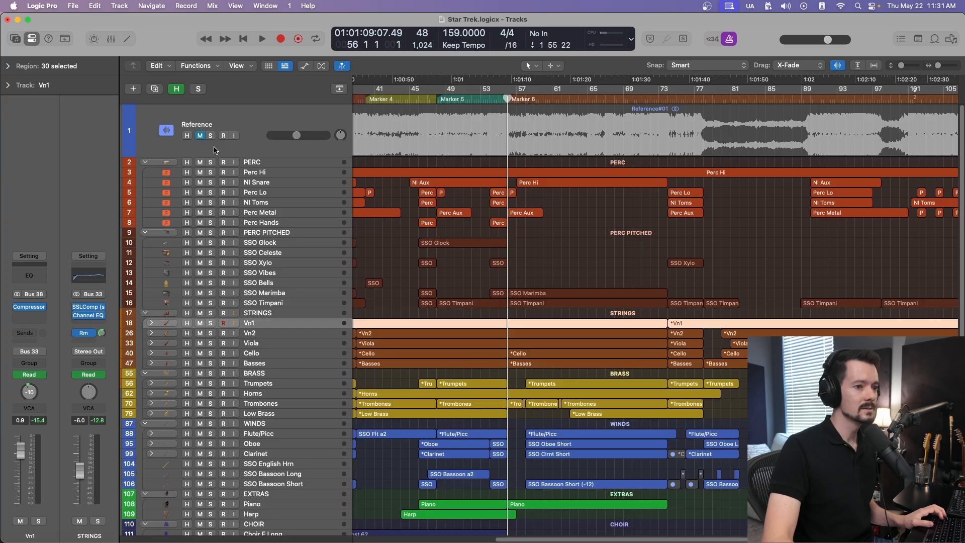
key(space)
scroll(494, 152, down, 4)
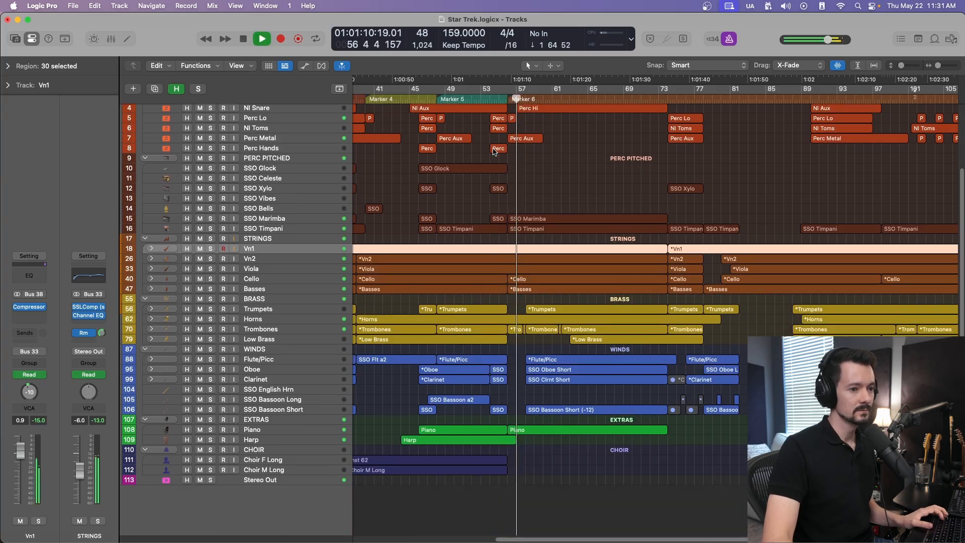
Solo the Vn1 stack to hear it alone, and expand it to show its subtracks
click(211, 249)
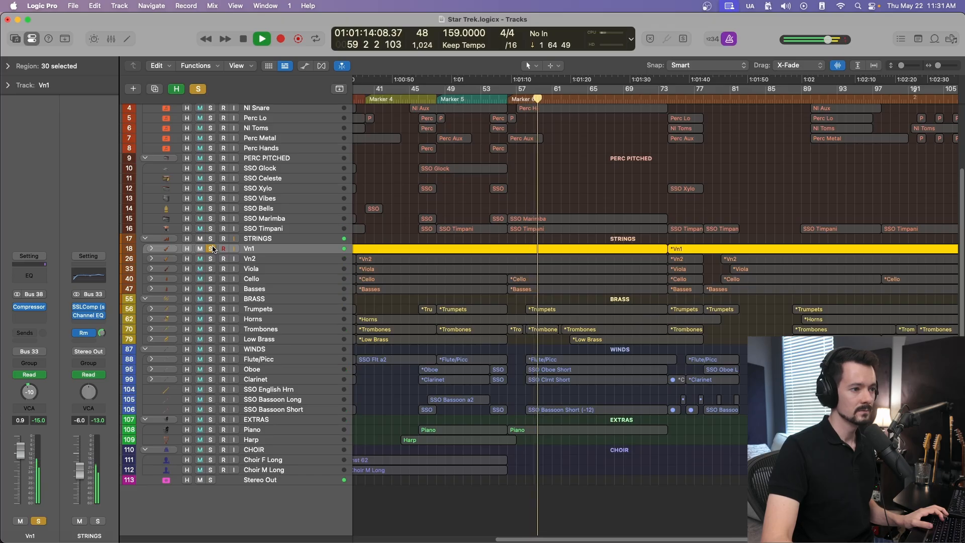
key(space)
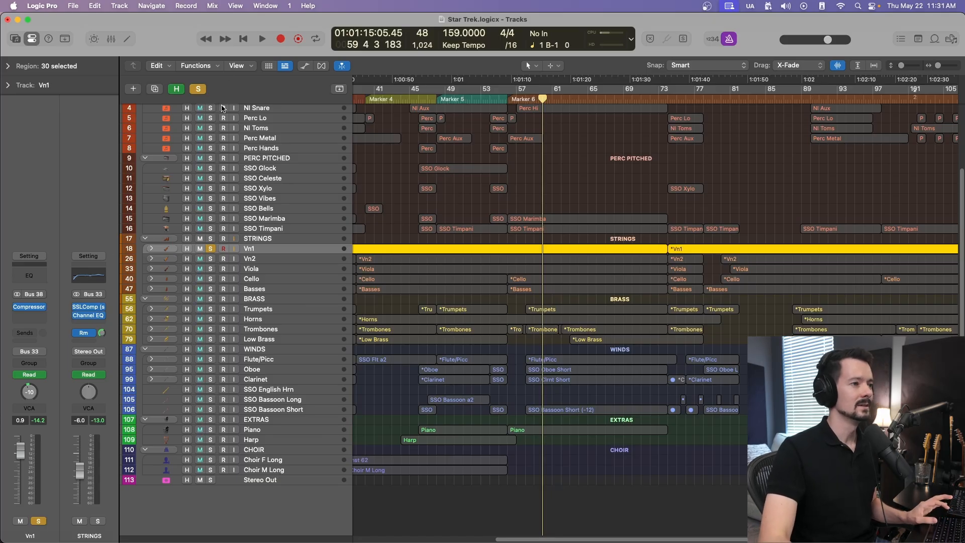
click(151, 249)
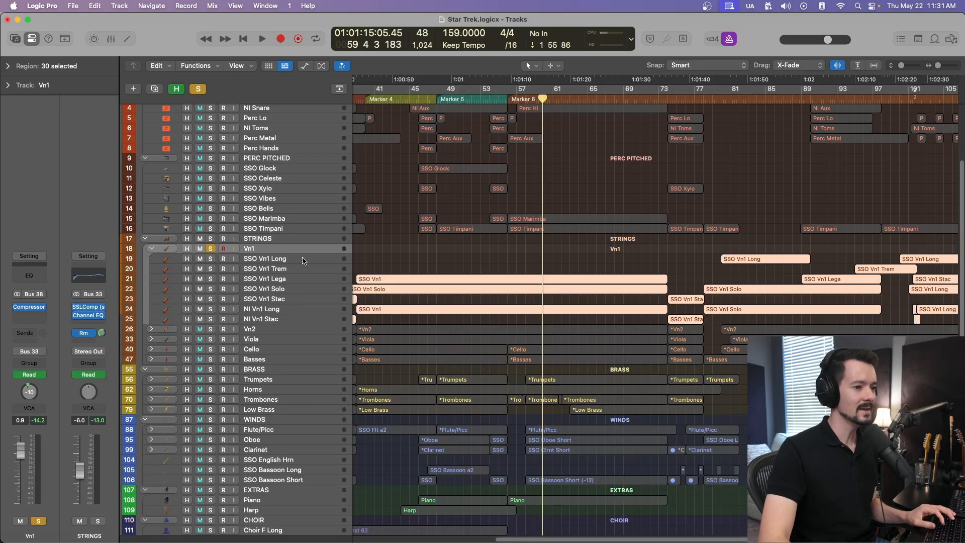
Enlarge the tracks and play the soloed Vn1 stack briefly from bar 40 at Marker 4
drag(903, 66, 908, 66)
scroll(504, 240, left, 5)
click(465, 101)
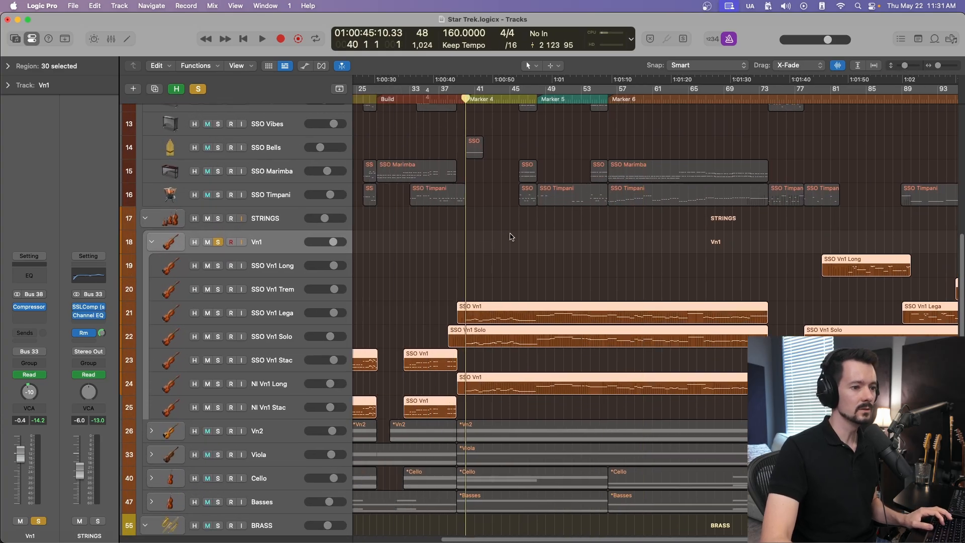
key(space)
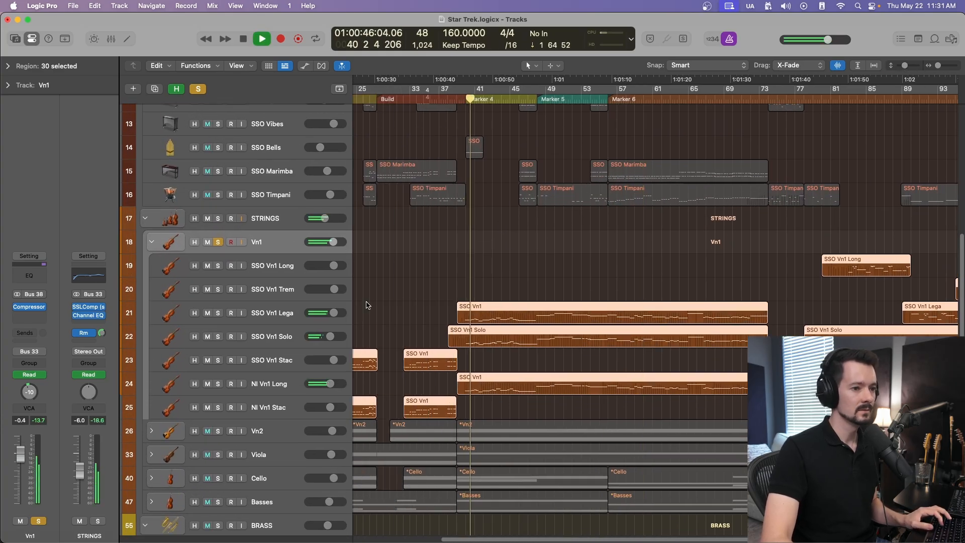
key(space)
Play the soloed Vn1 stack briefly from bar 56 at the start of Marker 6
click(621, 94)
key(space)
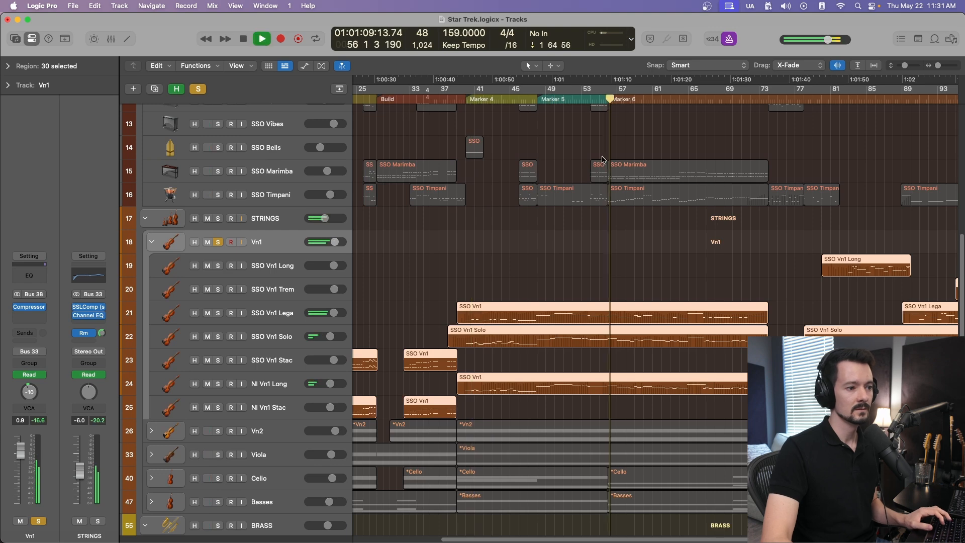
scroll(272, 302, down, 2)
scroll(272, 302, up, 10)
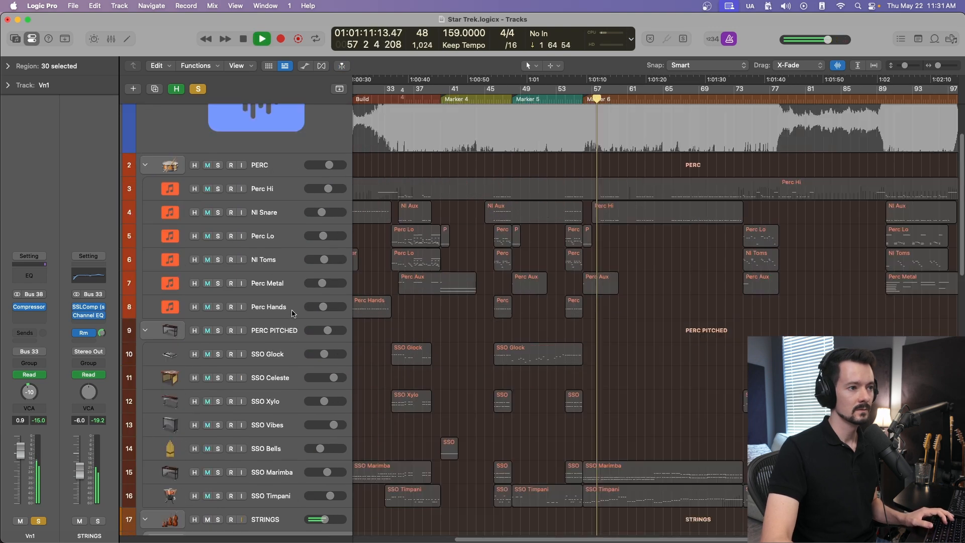
key(space)
Clear the other solos, solo only the Reference track and play it from Marker 6 for comparison
click(220, 121)
click(585, 96)
key(space)
click(196, 91)
click(221, 121)
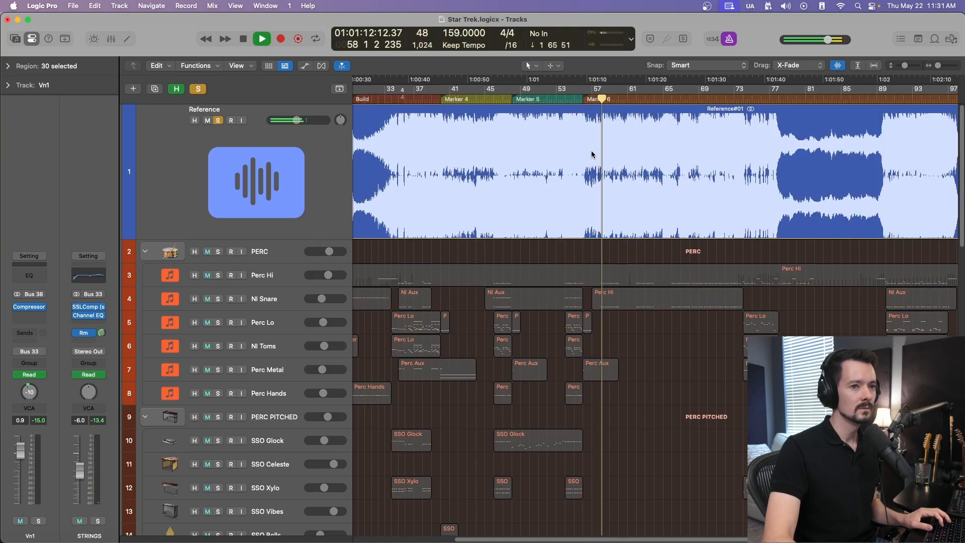
scroll(438, 234, right, 3)
scroll(438, 234, left, 1)
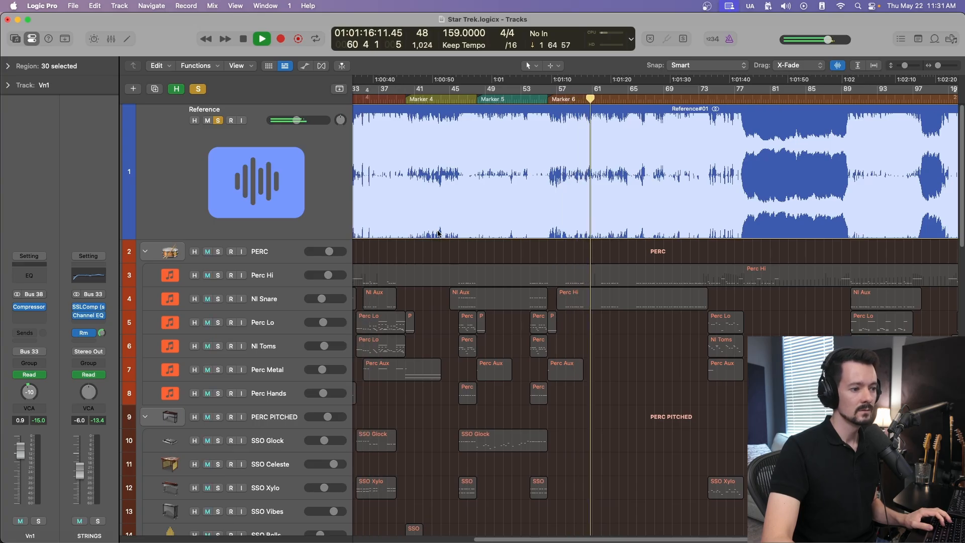
key(space)
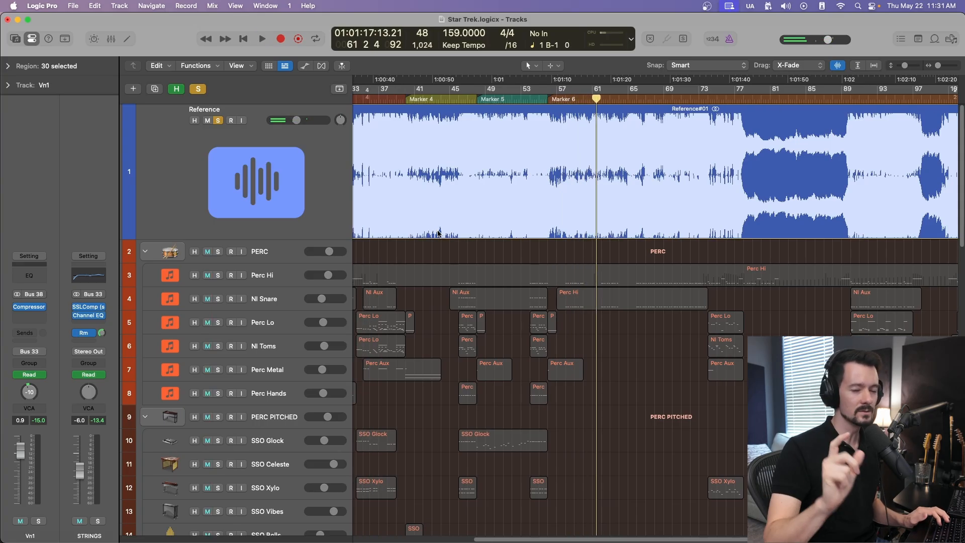
Replace the Reference solo with Vn2, play from bar 56 and add Vn1 and Viola to the solo during playback
click(218, 120)
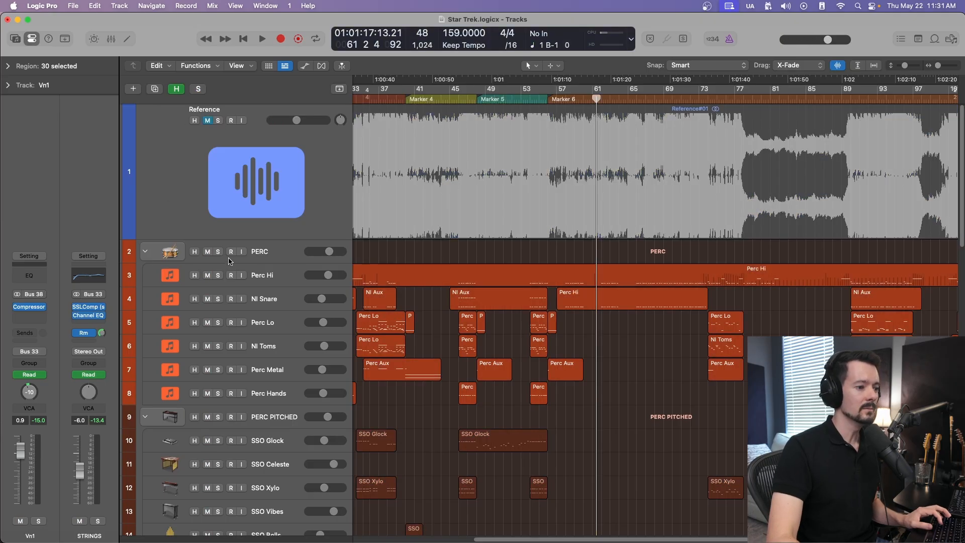
scroll(263, 389, down, 10)
click(218, 420)
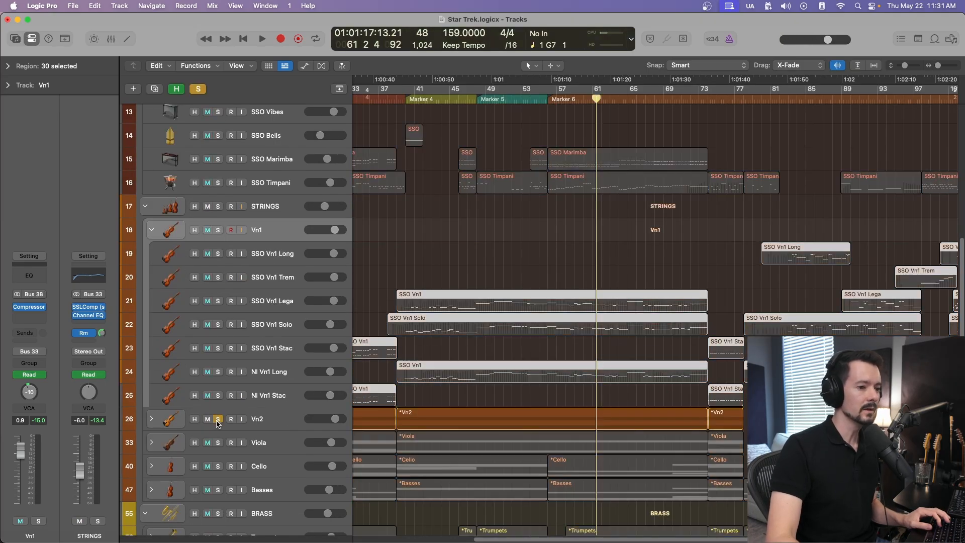
key(space)
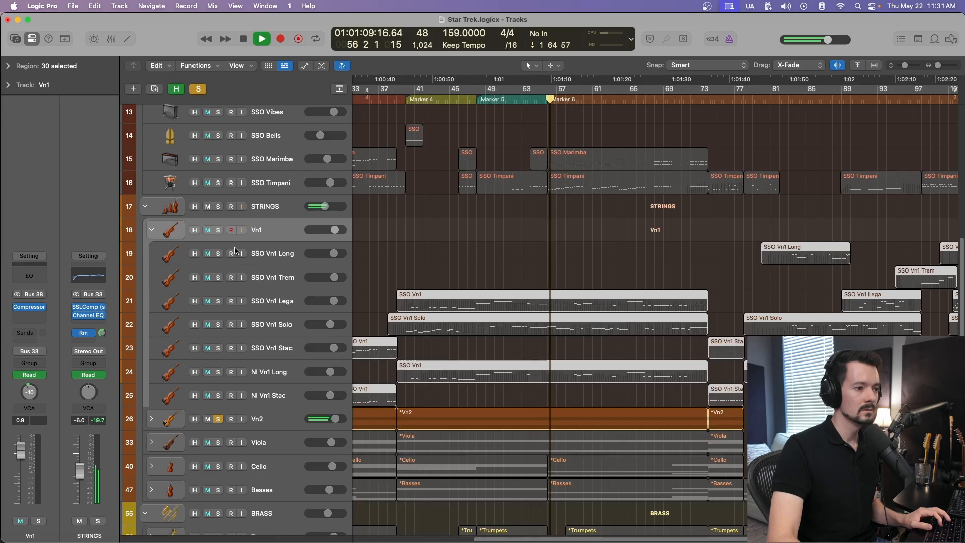
click(218, 230)
click(218, 442)
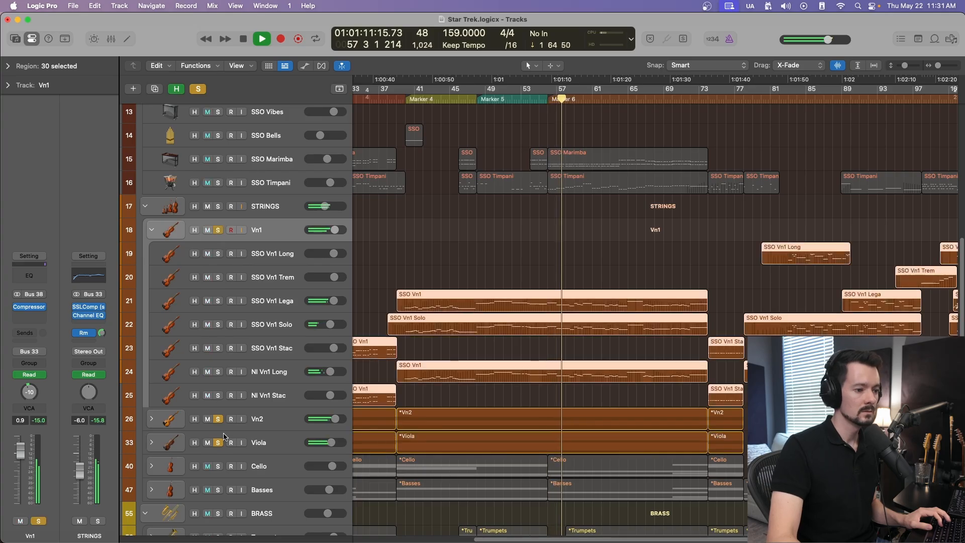
Stop playback and clear the solos on the Vn1, Vn2 and Viola stacks
scroll(239, 422, down, 2)
key(space)
click(218, 392)
scroll(247, 183, down, 2)
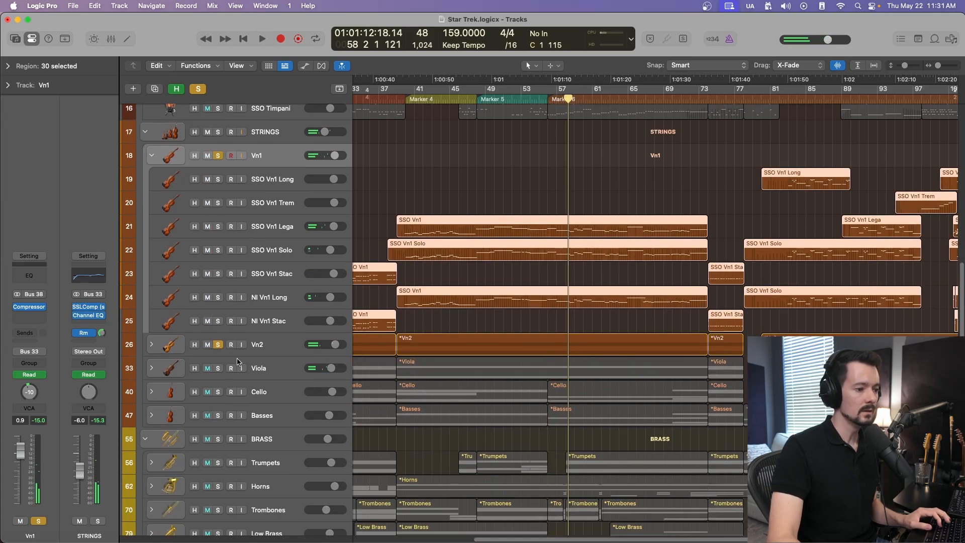
scroll(200, 325, down, 7)
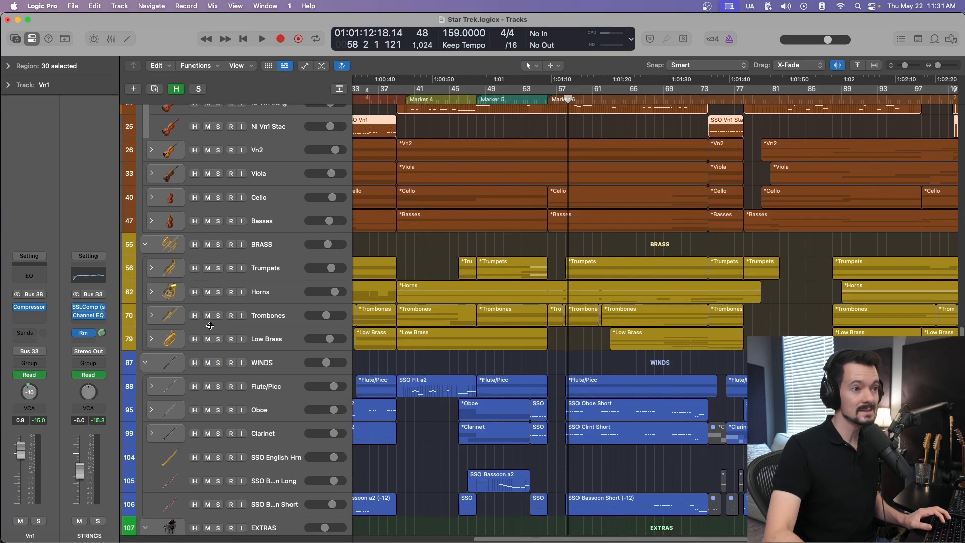
Solo the Reference track and play its passage from bar 56 at Marker 6
scroll(626, 332, up, 20)
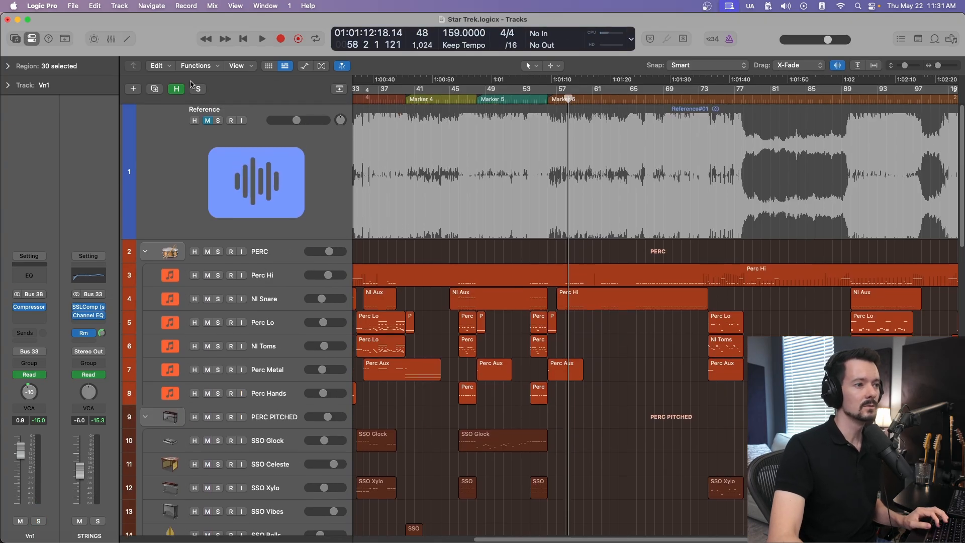
click(218, 121)
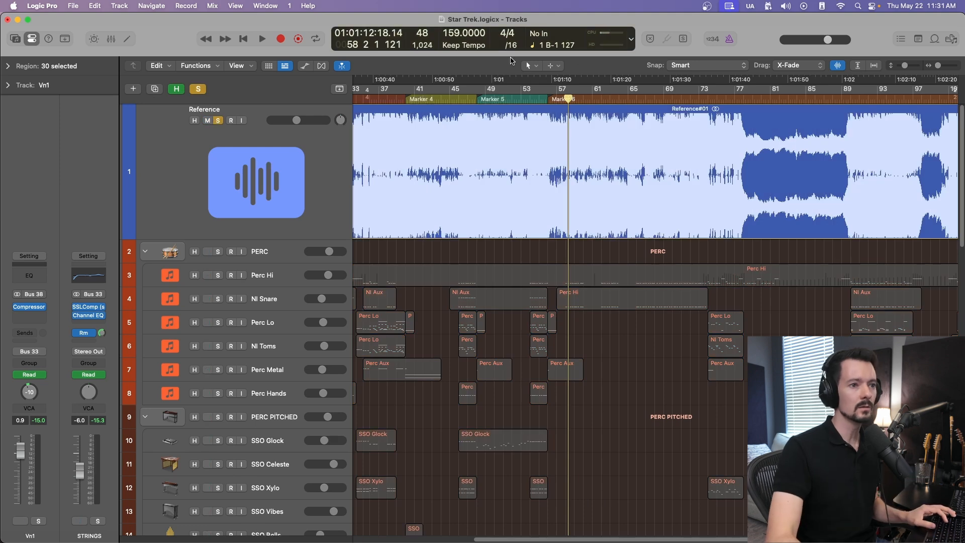
click(547, 91)
key(space)
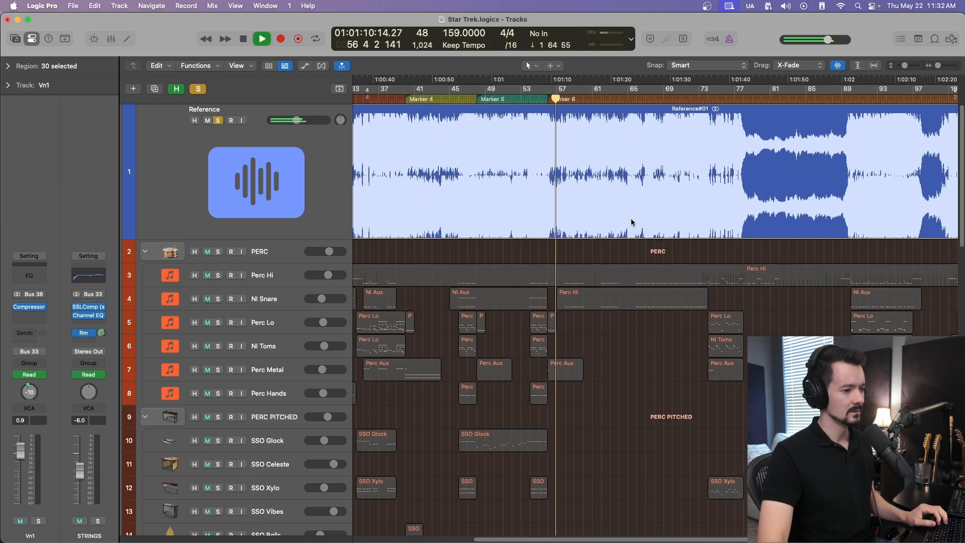
scroll(632, 222, down, 3)
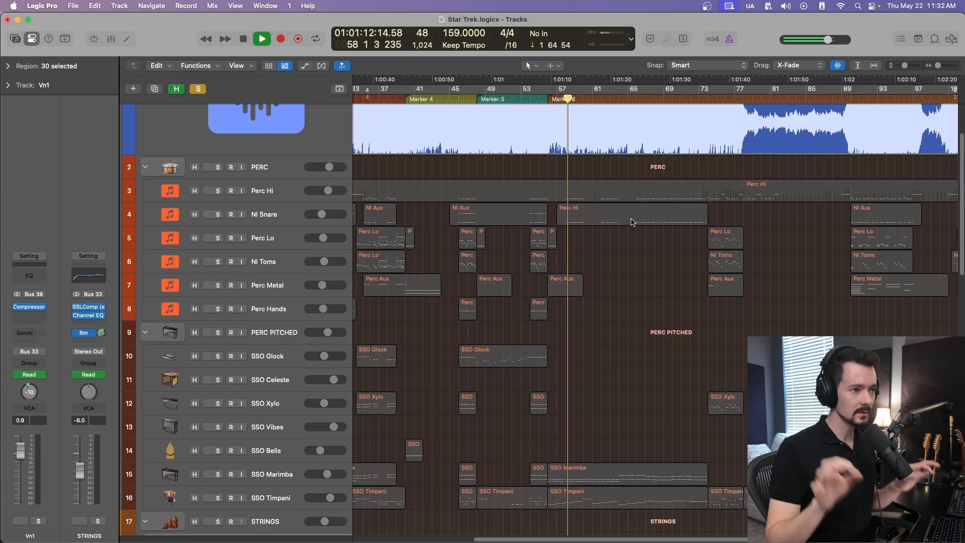
scroll(629, 137, up, 3)
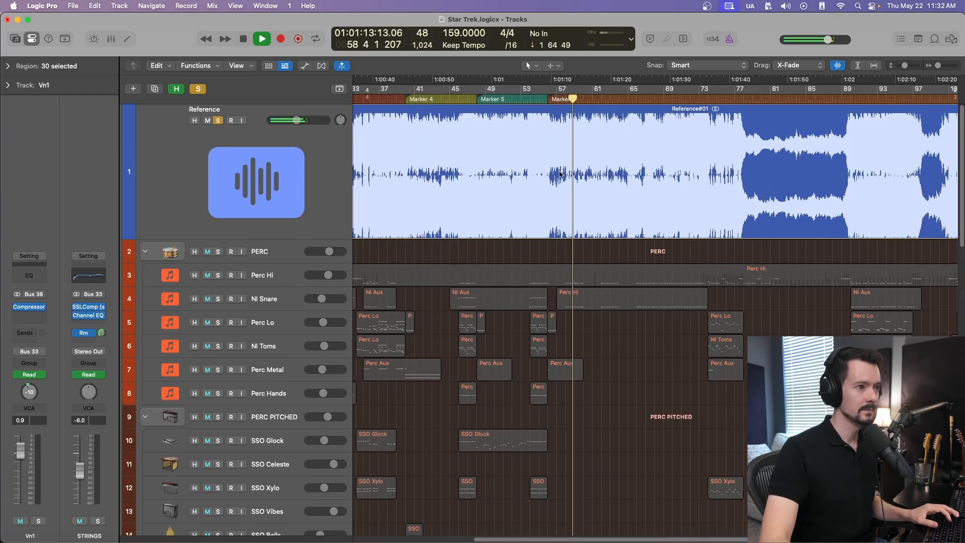
key(space)
Clear the solo on the Reference track and expand the Basses stack to show its subtracks
click(218, 121)
scroll(302, 252, down, 15)
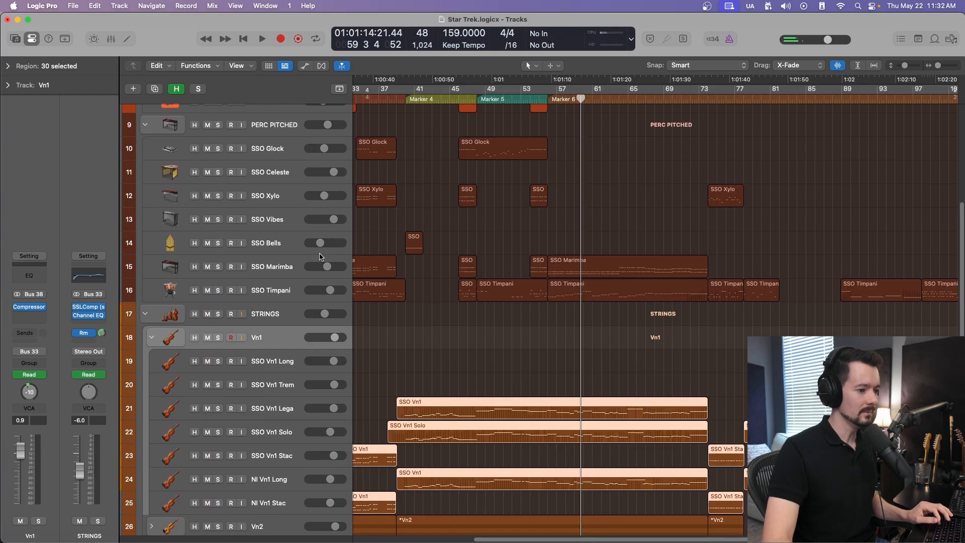
scroll(345, 288, up, 4)
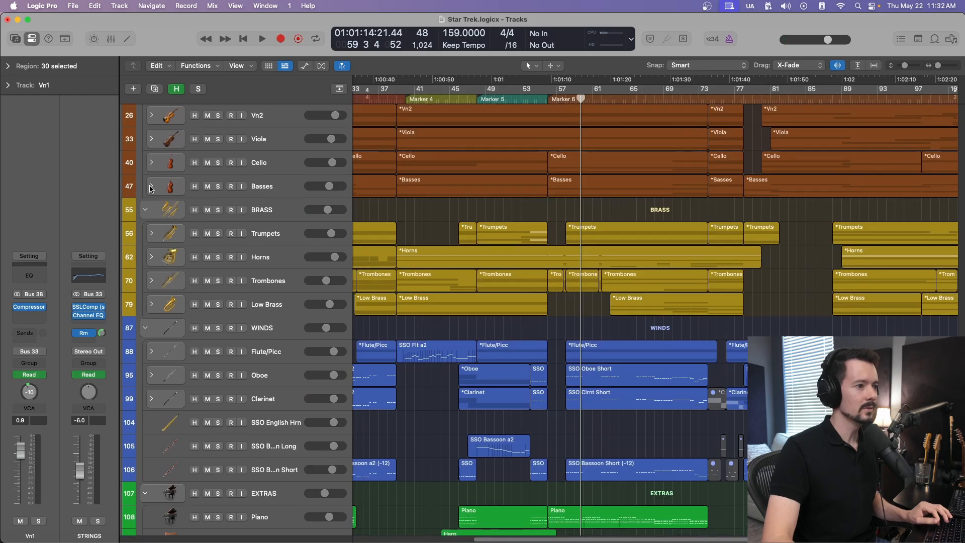
click(151, 187)
scroll(278, 226, down, 2)
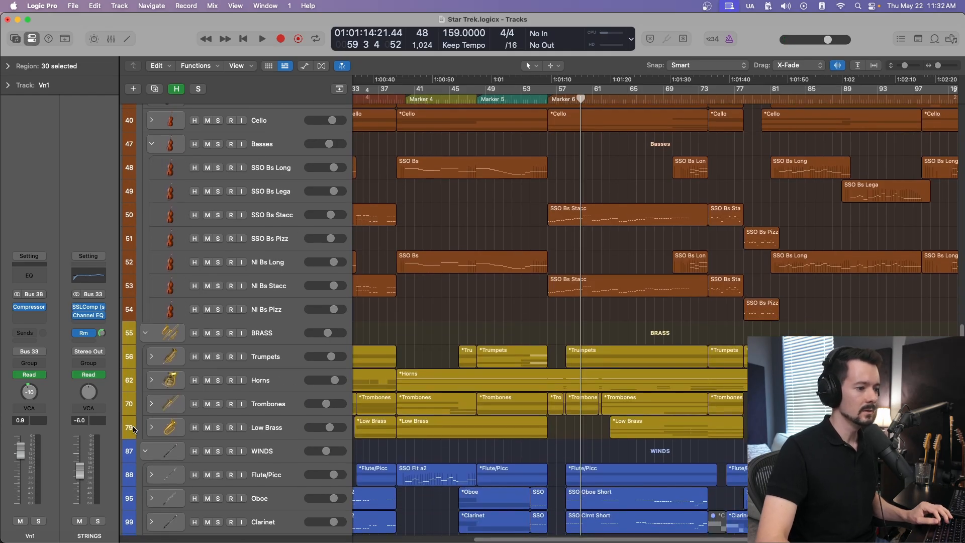
Expand the Low Brass stack and look over its tuba and cimbasso subtracks
click(151, 428)
scroll(332, 318, down, 10)
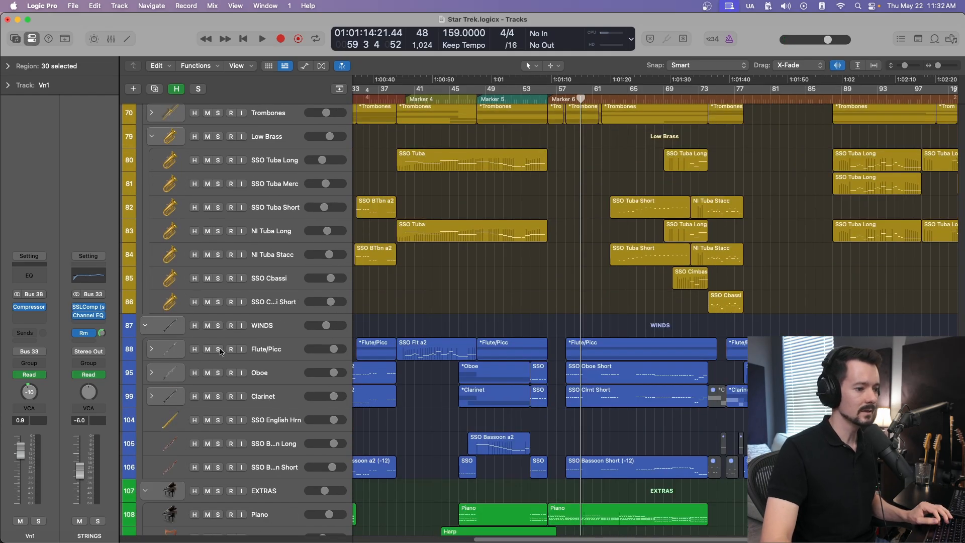
scroll(221, 364, down, 2)
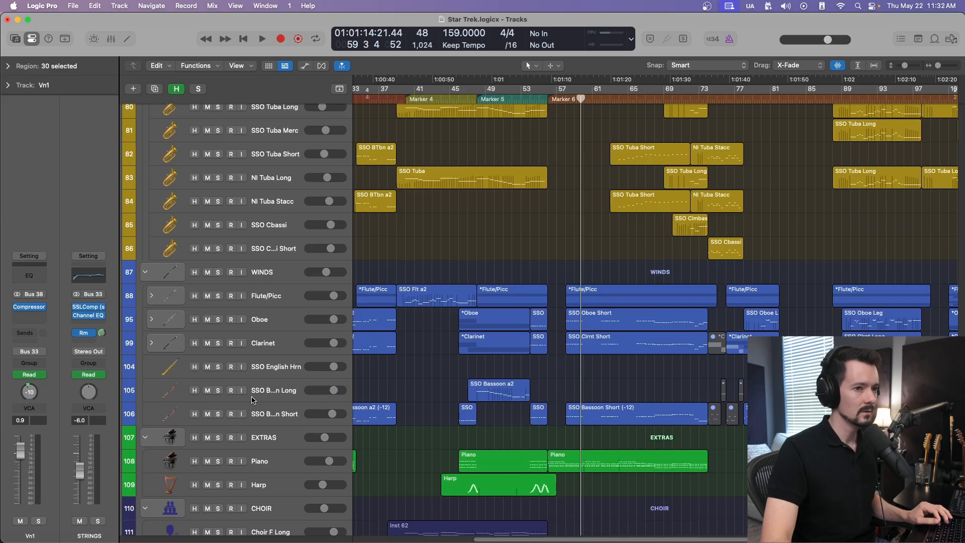
scroll(251, 399, up, 15)
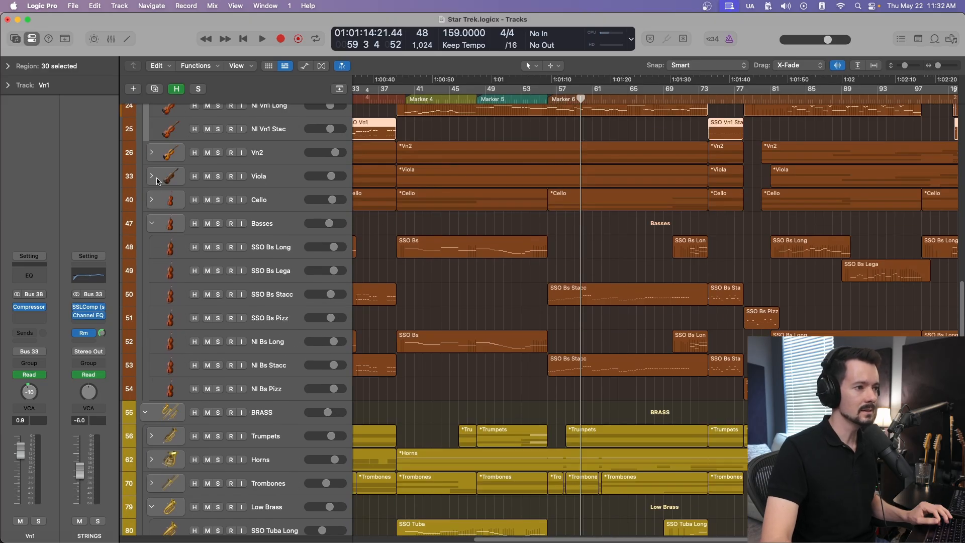
Expand the Cello stack and play the Cello and Basses stacks soloed with all their subtracks from bar 56
click(152, 200)
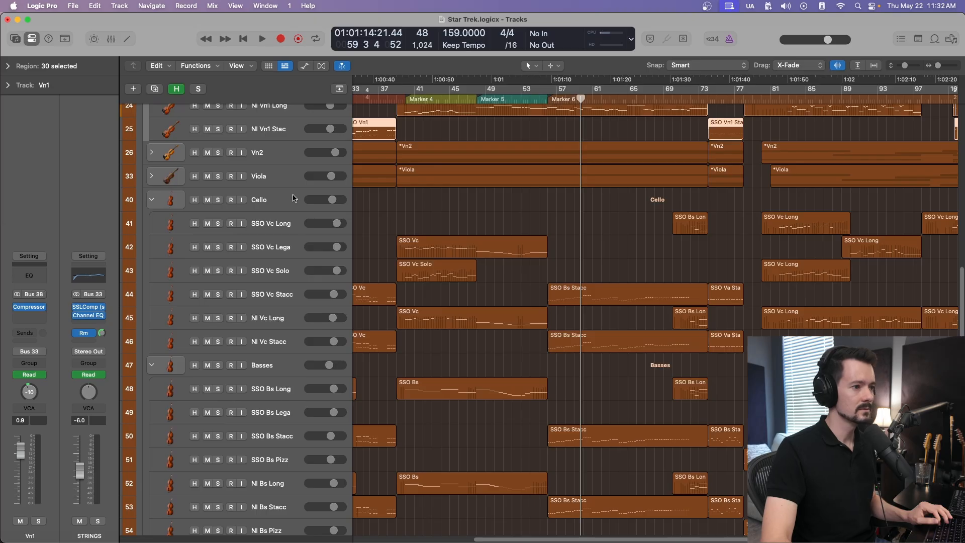
drag(220, 203, 223, 533)
key(space)
scroll(514, 206, up, 6)
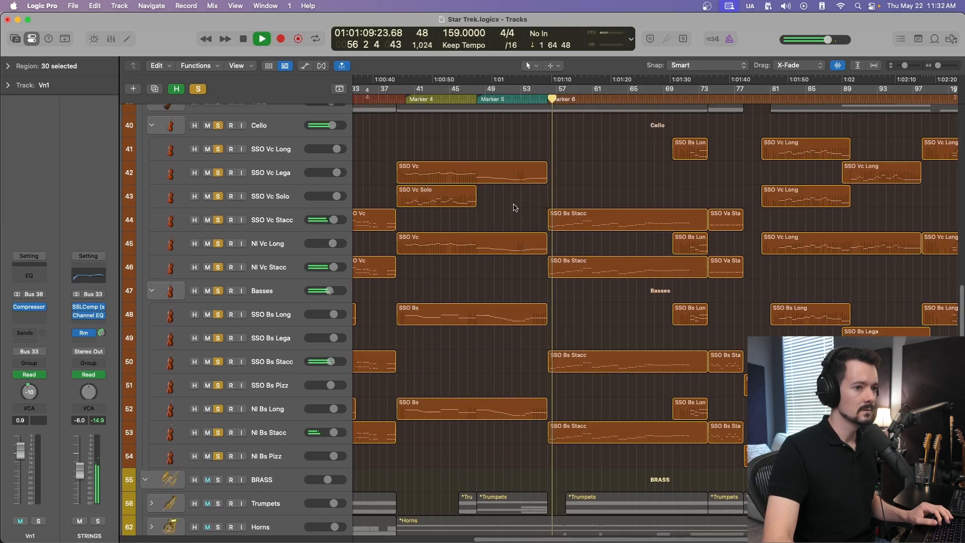
scroll(514, 206, up, 5)
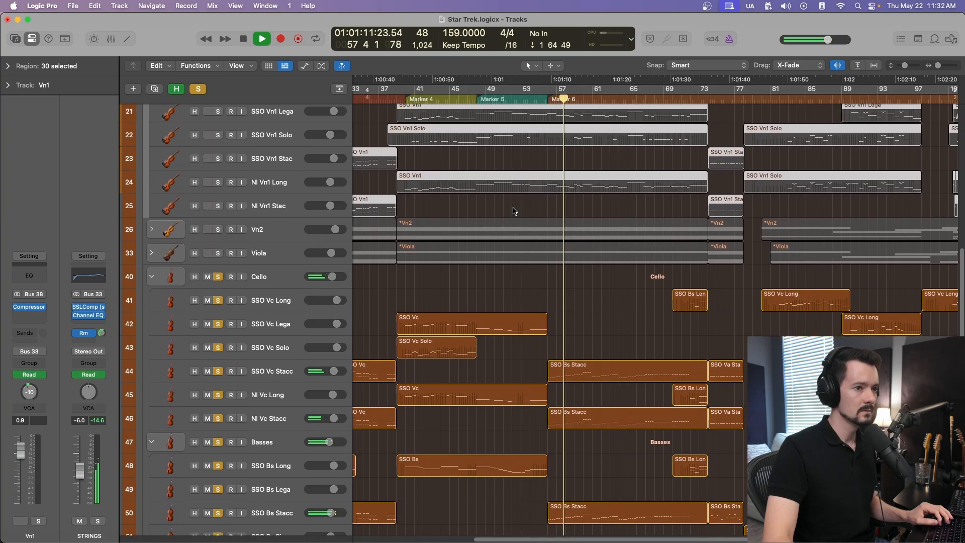
scroll(514, 212, down, 2)
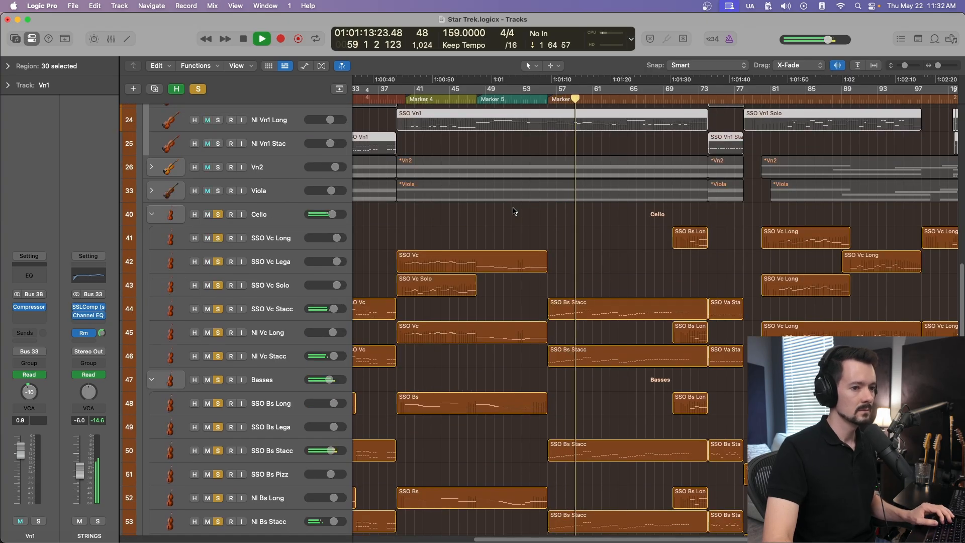
scroll(514, 211, up, 5)
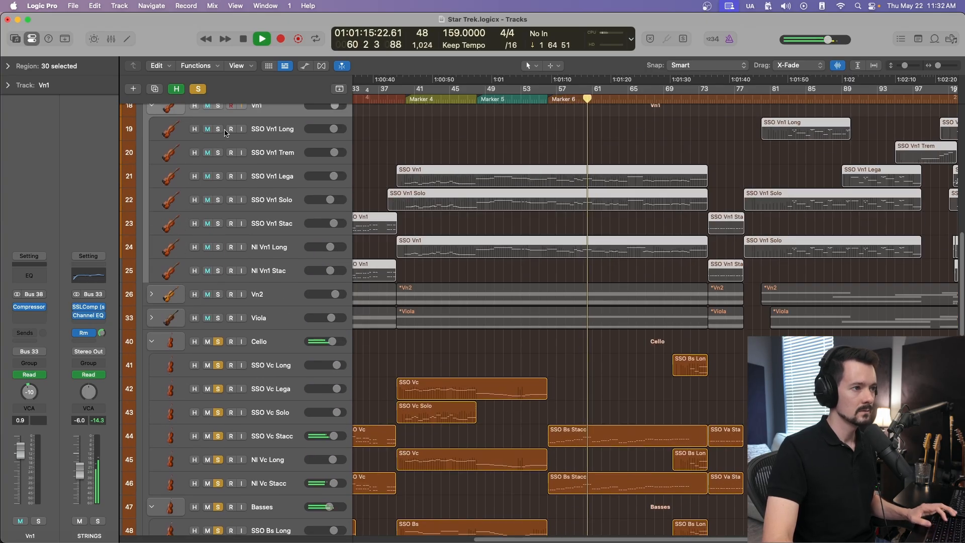
scroll(225, 132, up, 2)
key(space)
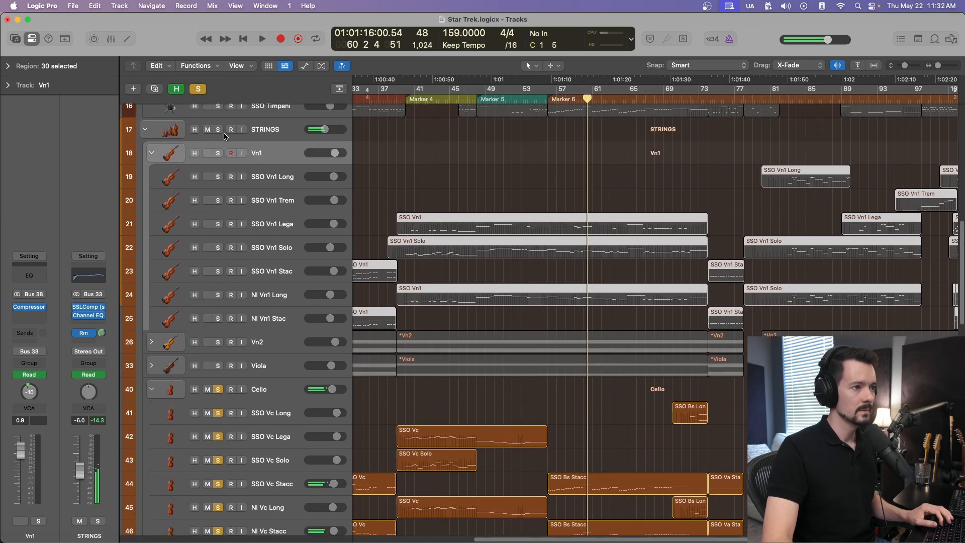
Collapse the Vn1, Cello and Basses stacks and add Vn1 and Vn2 to the soloed tracks
click(151, 151)
click(152, 224)
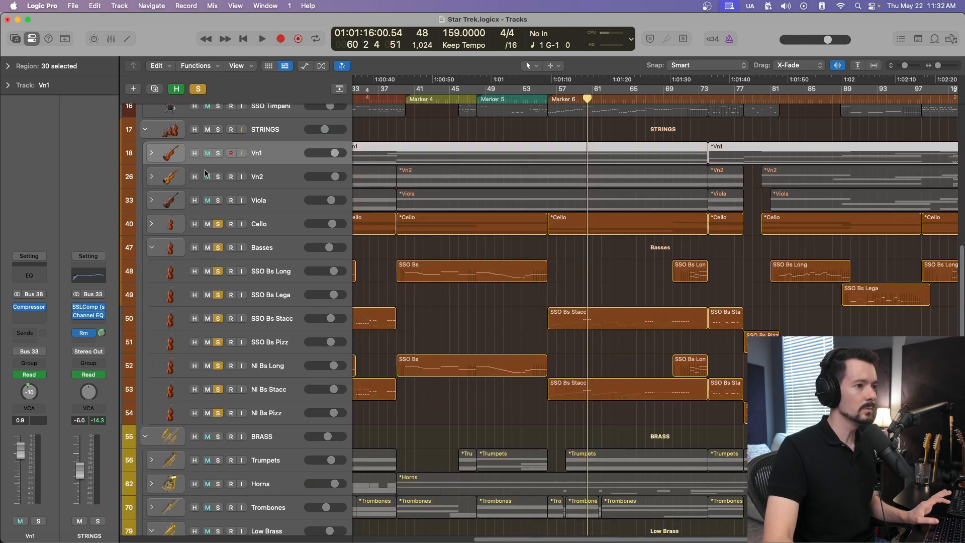
click(218, 154)
click(151, 250)
Play the soloed Vn1, Vn2, Cello and Basses stacks together from bar 56 at Marker 6
click(549, 95)
key(space)
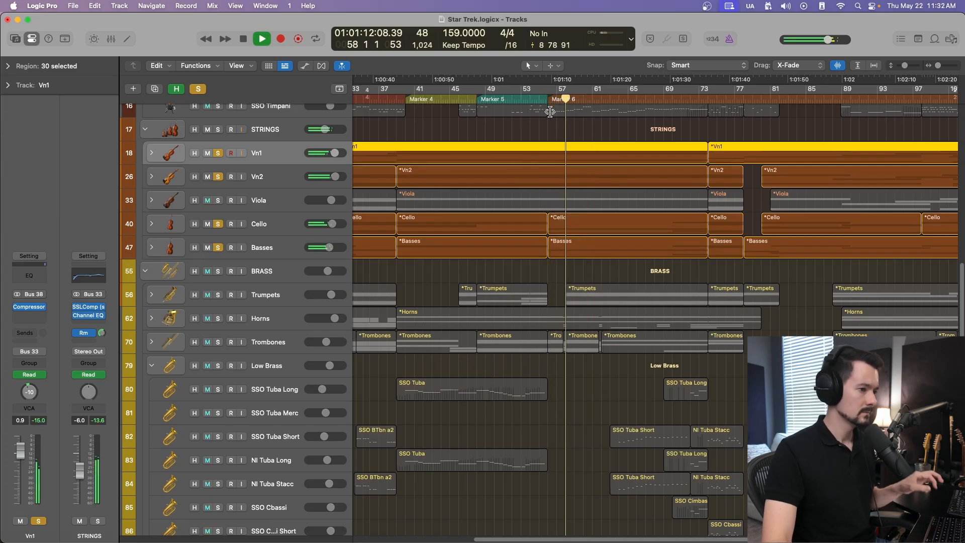
scroll(592, 141, up, 2)
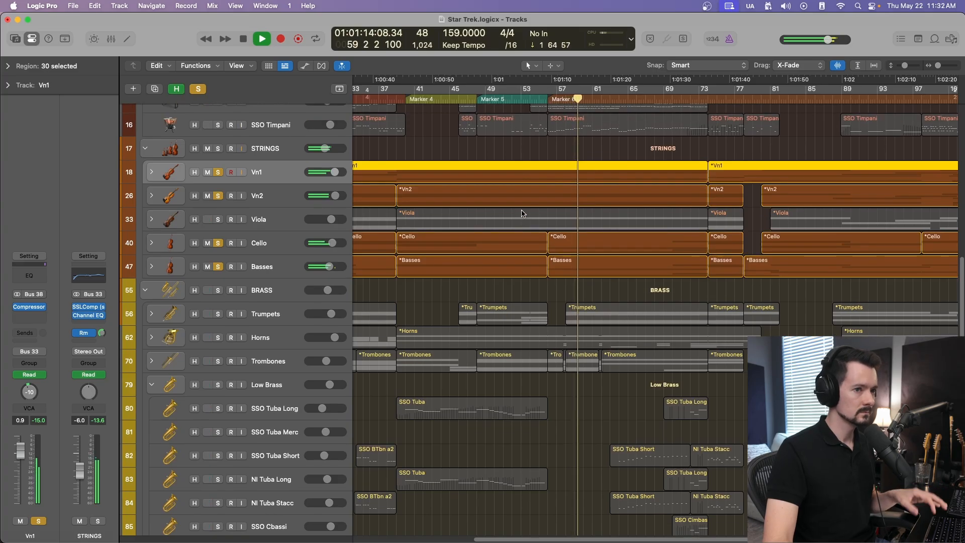
scroll(528, 233, down, 4)
scroll(528, 234, down, 4)
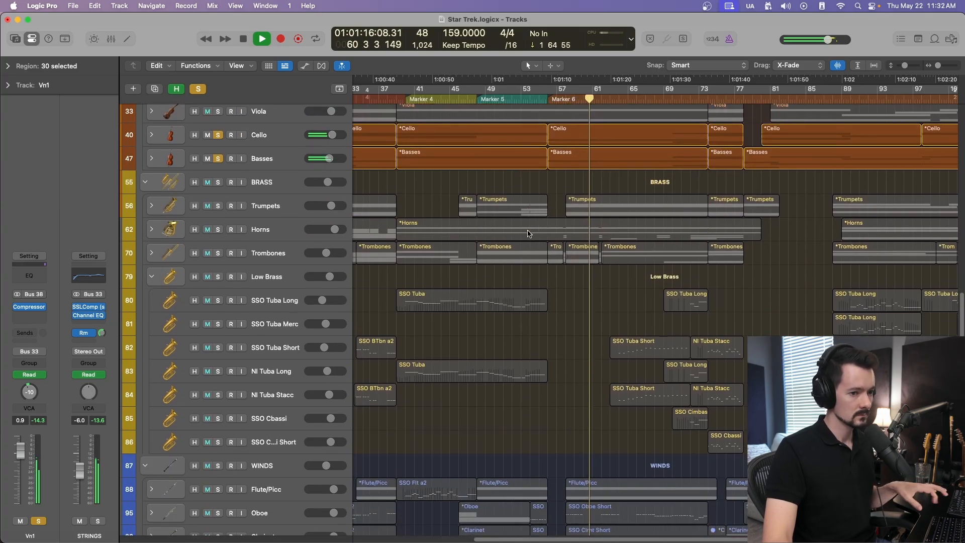
key(space)
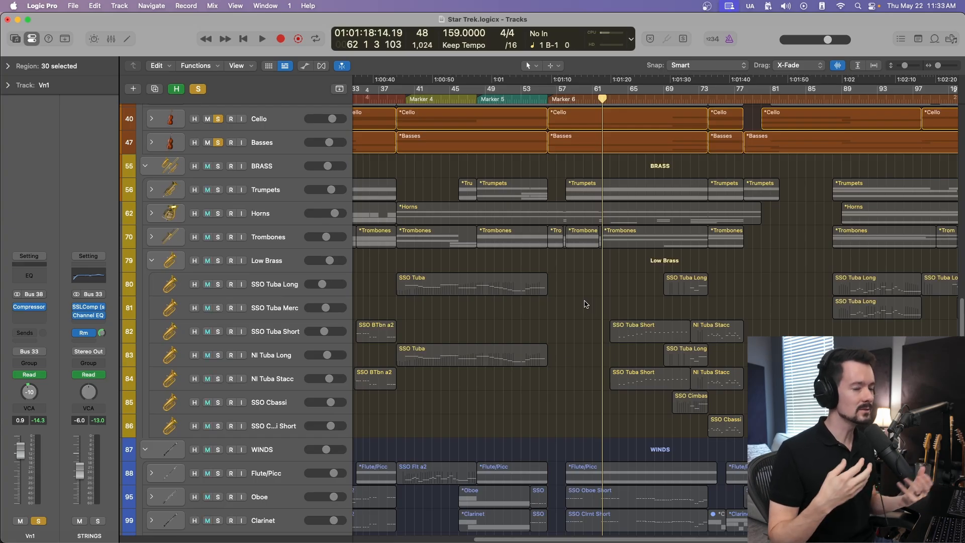
Solo only the Reference track in place of the string stacks and play it from bar 56 at Marker 6
scroll(585, 304, up, 8)
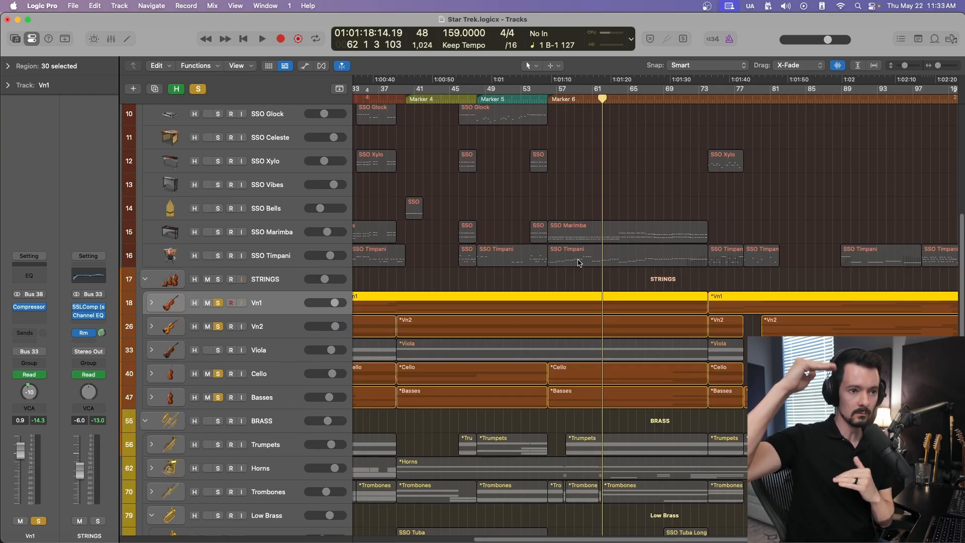
scroll(579, 262, up, 6)
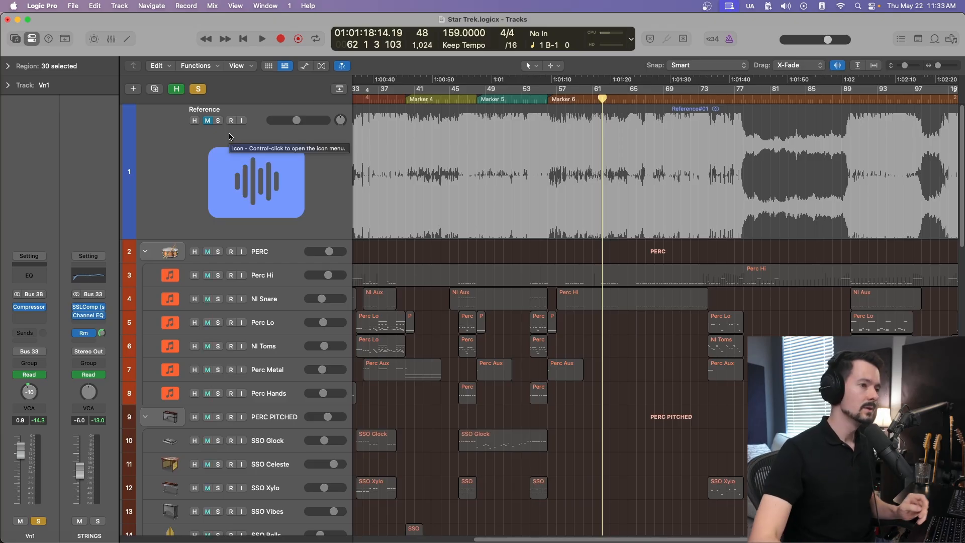
scroll(229, 137, down, 6)
scroll(387, 184, up, 8)
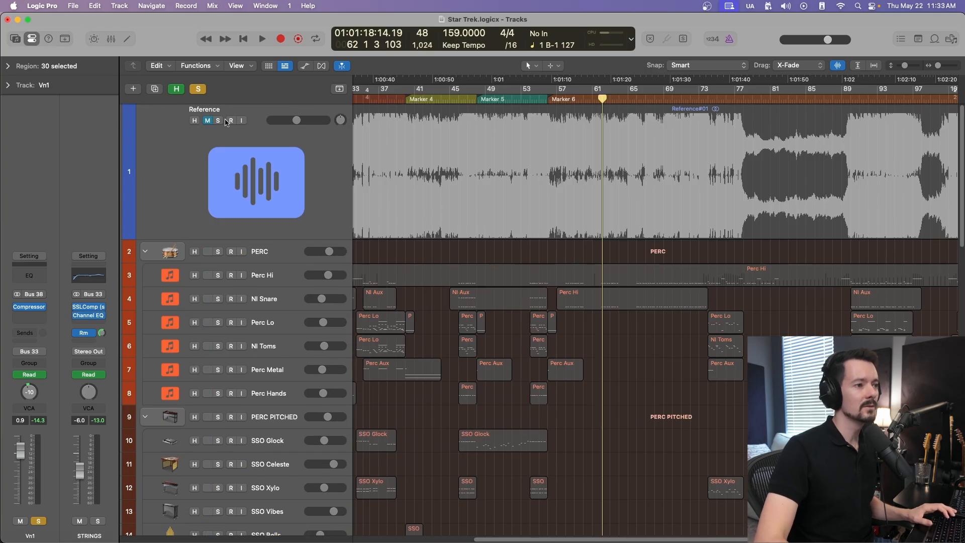
click(218, 120)
click(551, 99)
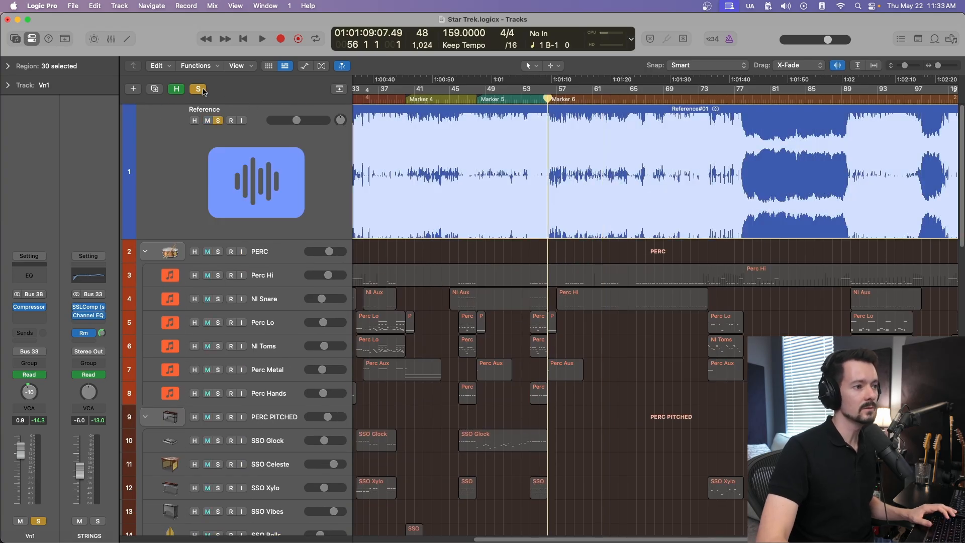
click(204, 91)
click(203, 90)
key(space)
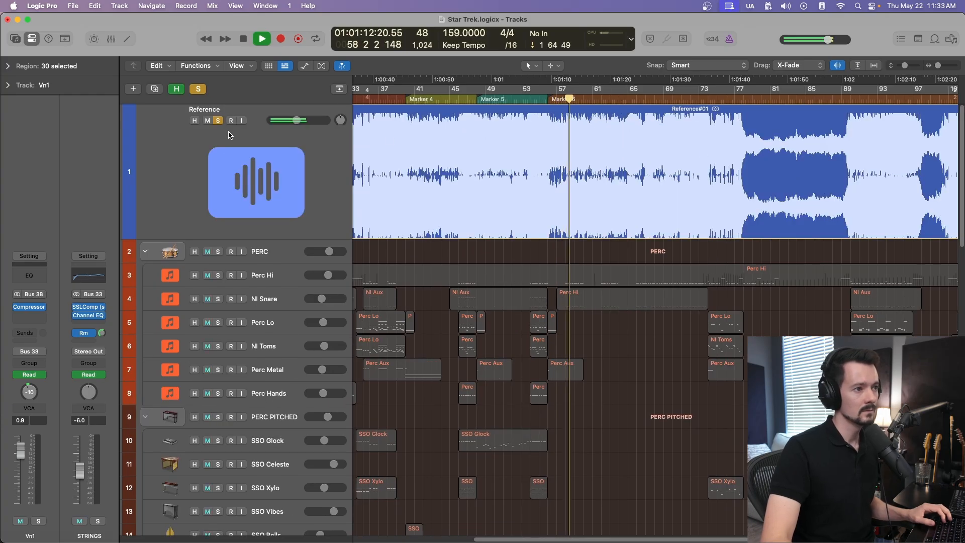
Switch from the Reference solo back to the soloed string stacks and add the expanded Horns and Trombones stacks to them
click(218, 121)
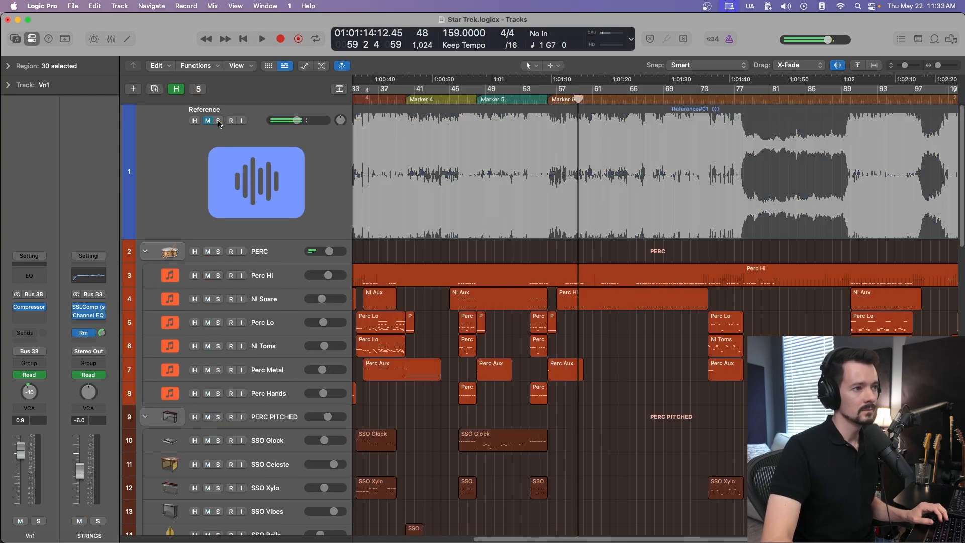
scroll(443, 207, down, 15)
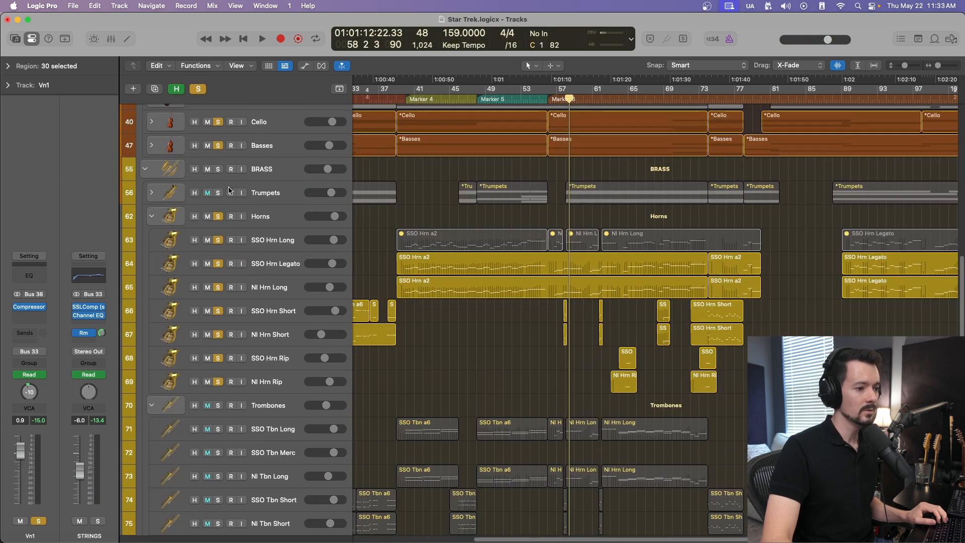
scroll(230, 400, down, 3)
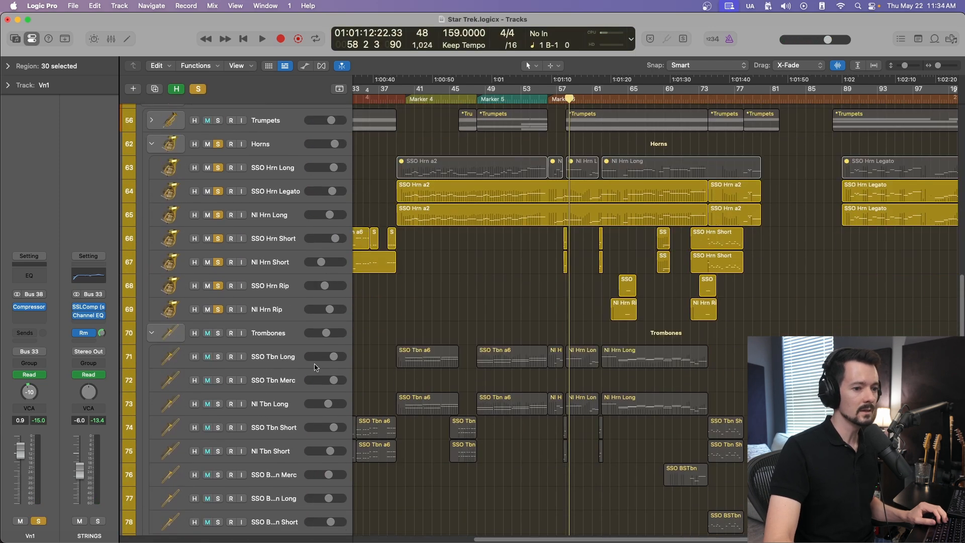
scroll(425, 195, down, 3)
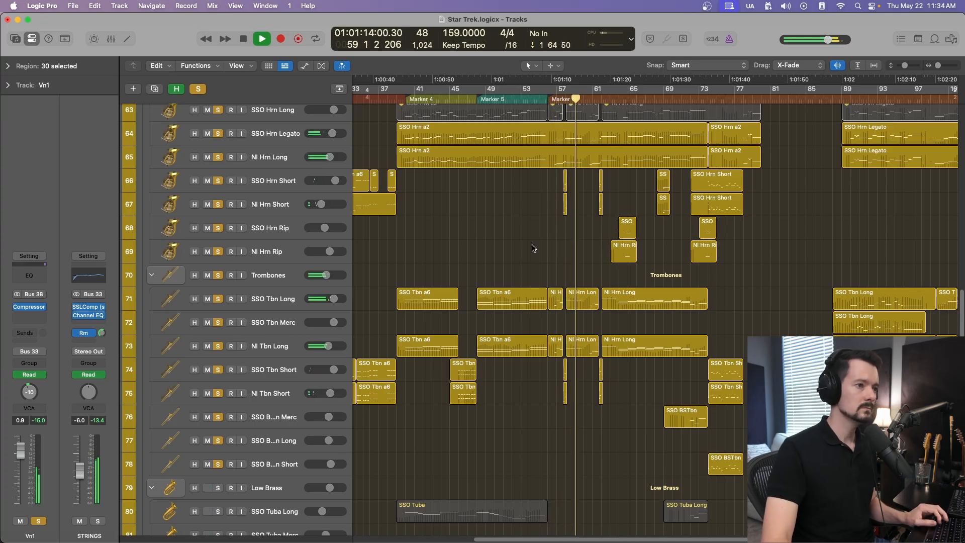
Play the soloed strings, Horns and Trombones together at Marker 6 while examining the horn and trombone subtrack regions
scroll(528, 246, up, 4)
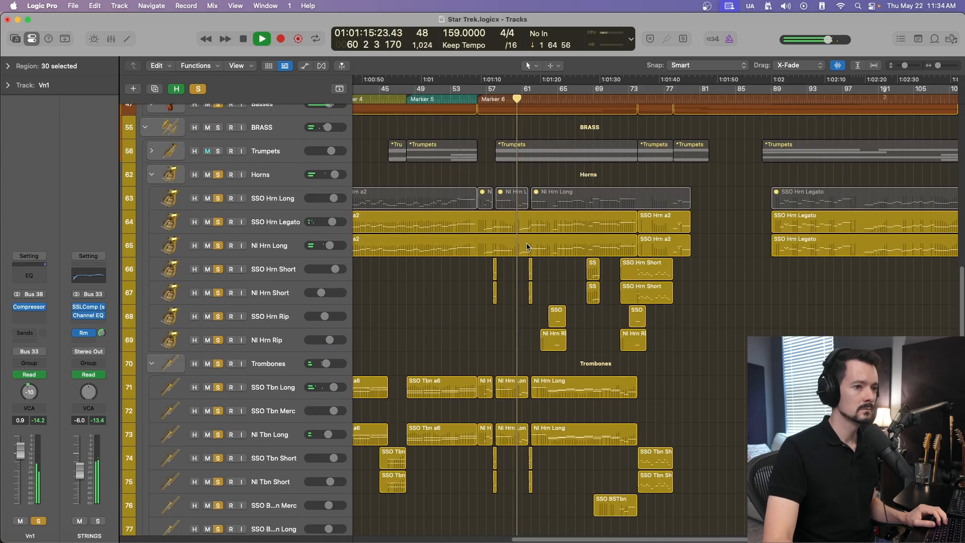
scroll(528, 247, up, 1)
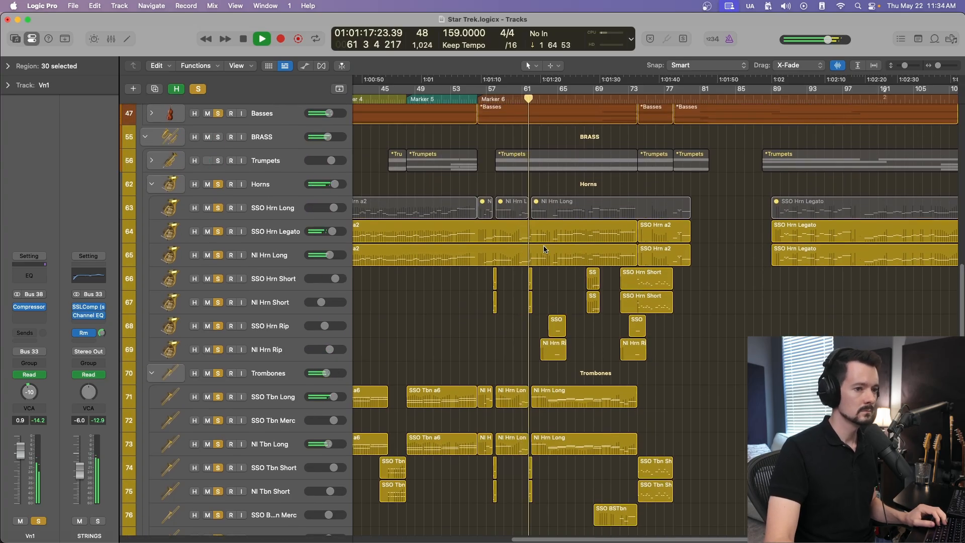
scroll(544, 245, down, 3)
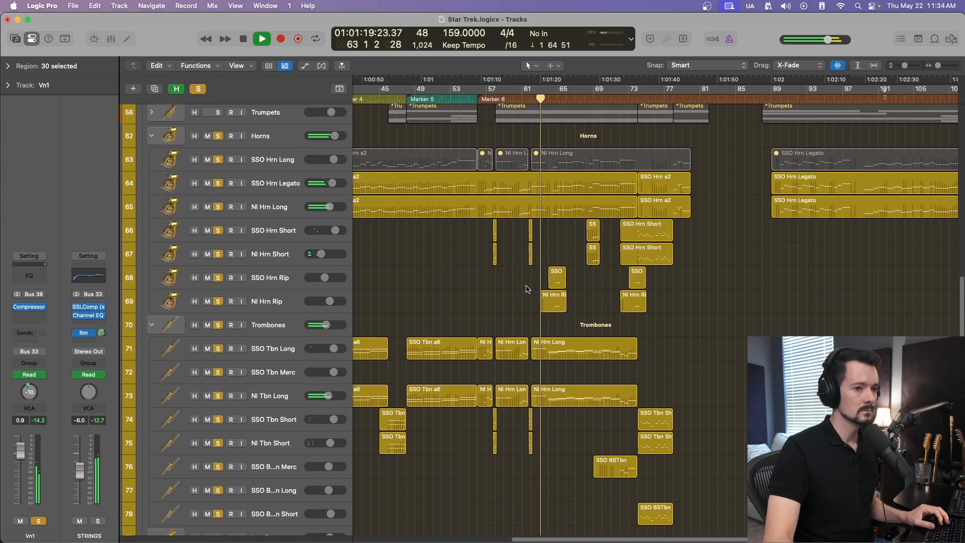
scroll(533, 281, up, 2)
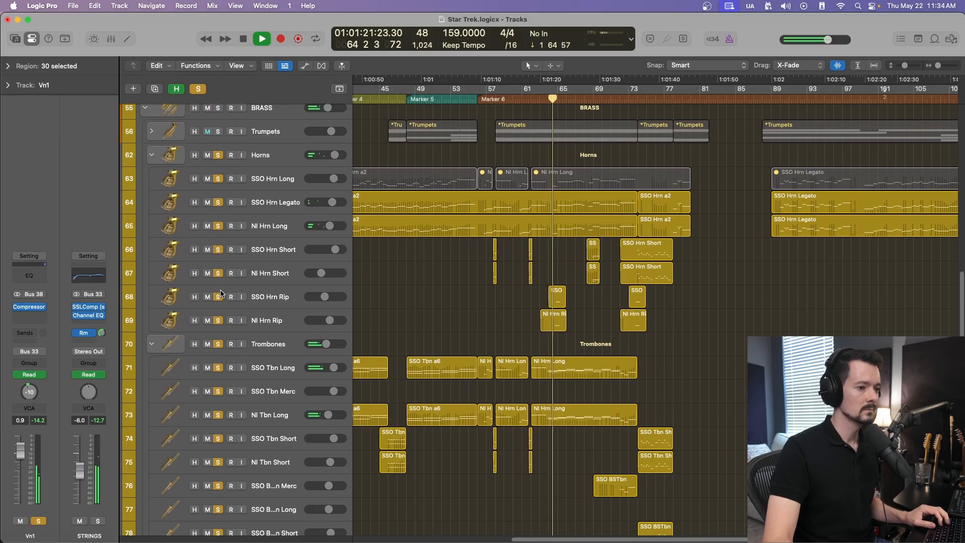
scroll(226, 296, down, 3)
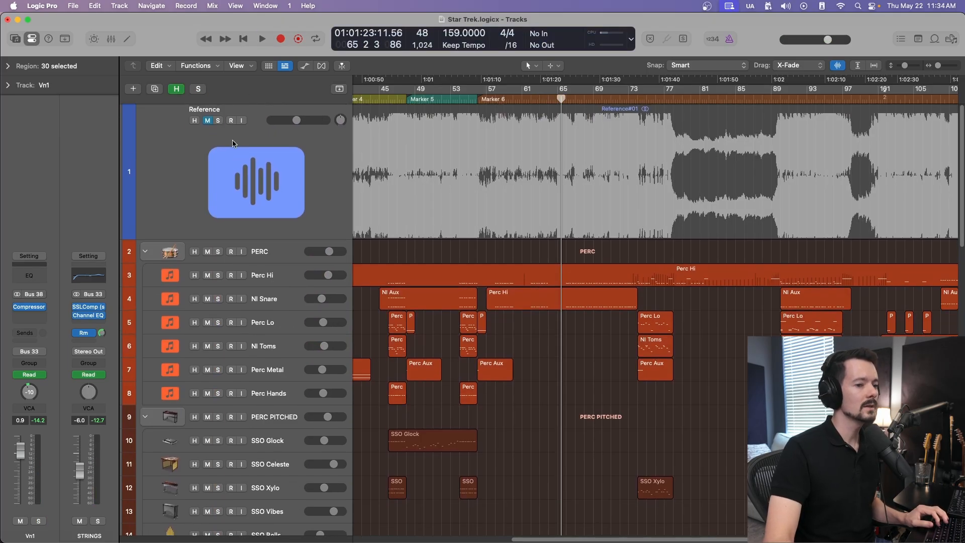
Solo the Reference track again and replay the passage from bar 56 to hear the remaining parts
scroll(490, 191, down, 10)
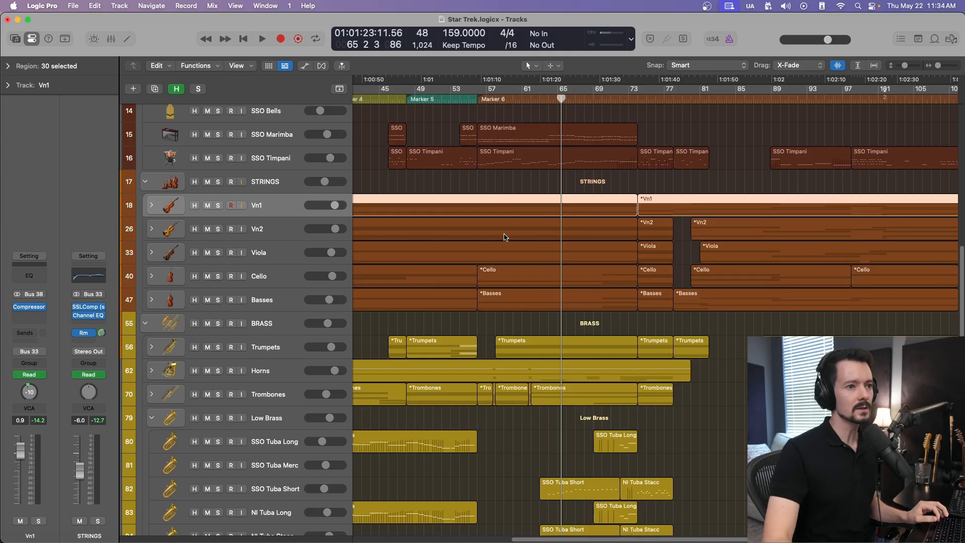
scroll(506, 224, up, 10)
click(218, 121)
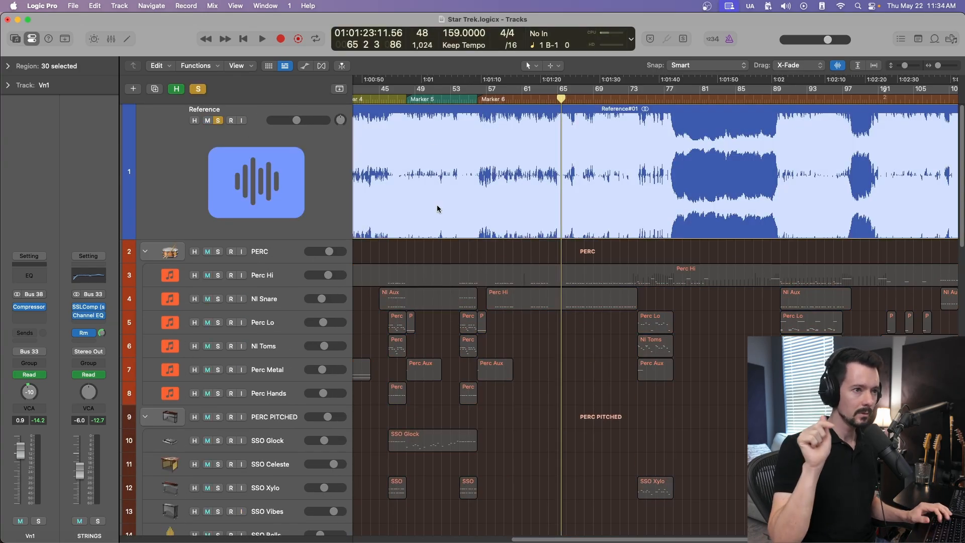
click(477, 97)
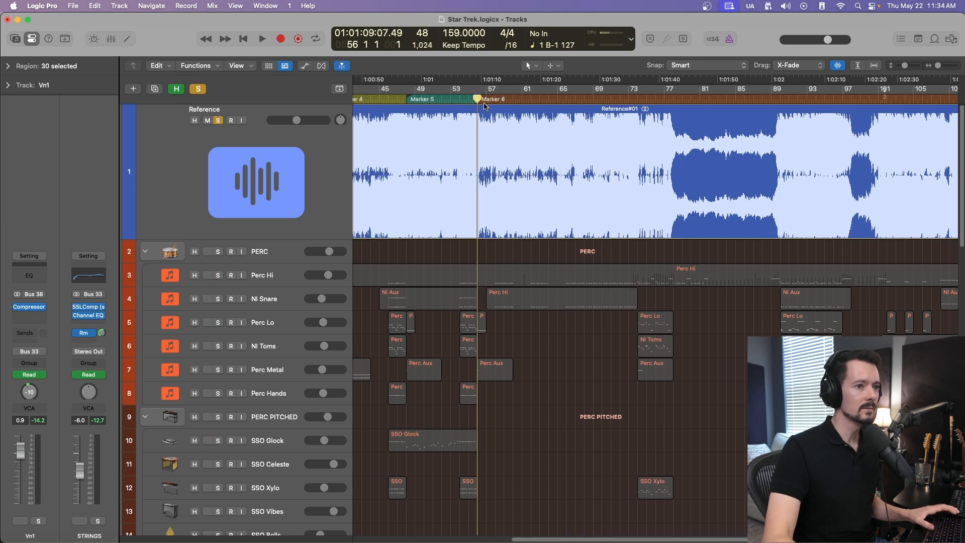
key(space)
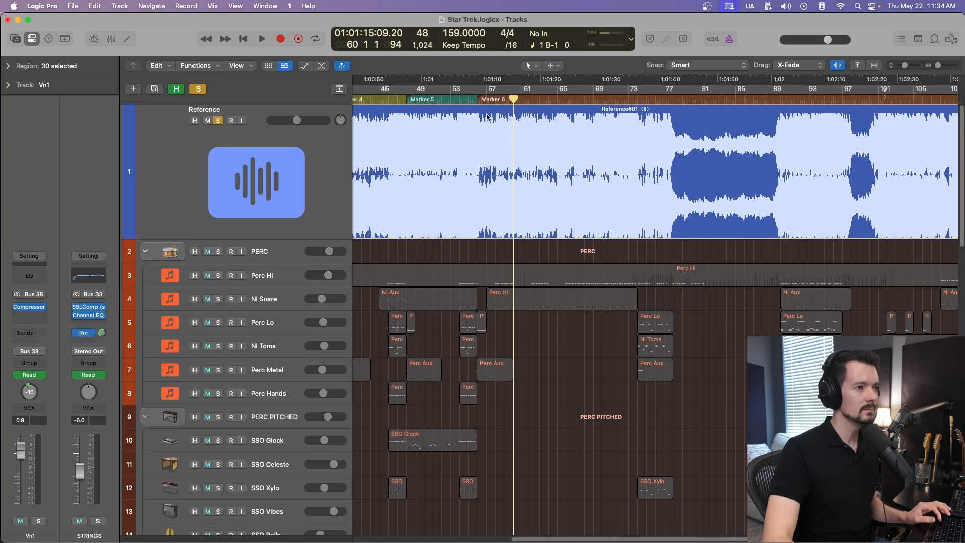
Switch the solo from the Reference track to the PERC stack and play it from the start of Marker 6
click(219, 120)
scroll(352, 216, down, 5)
scroll(177, 216, up, 2)
click(218, 183)
click(217, 348)
click(217, 348)
click(480, 89)
key(space)
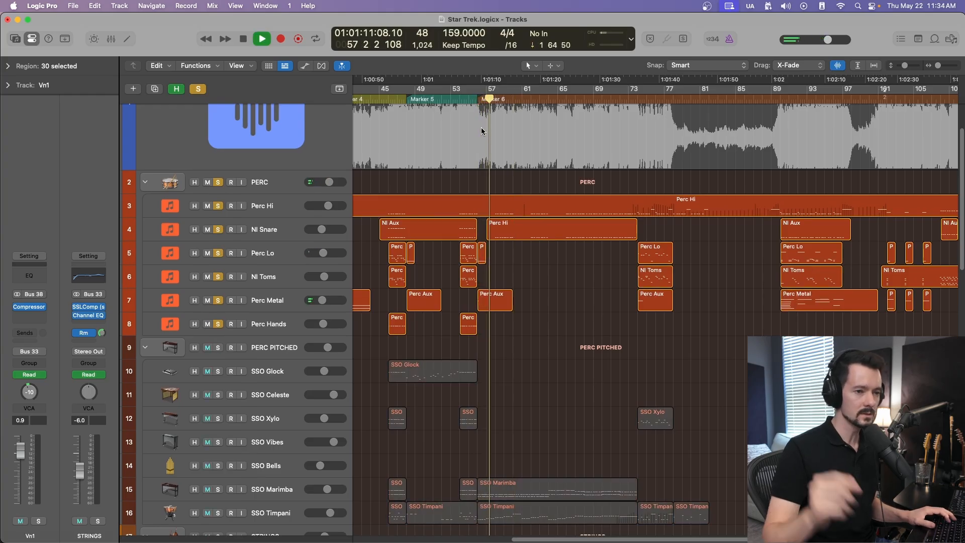
key(space)
Expand the Trumpets stack and solo it with all its subtracks
scroll(336, 138, down, 2)
scroll(336, 137, down, 18)
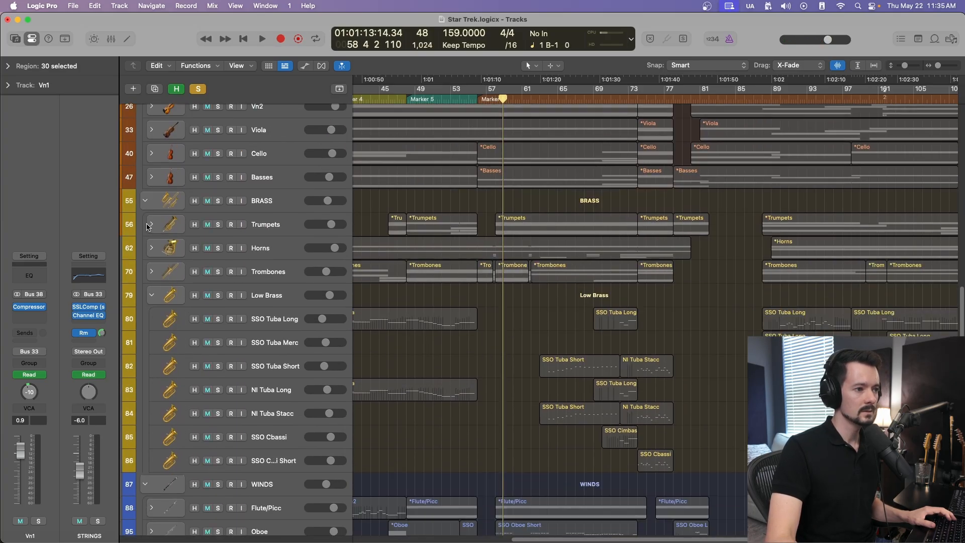
click(150, 225)
click(218, 225)
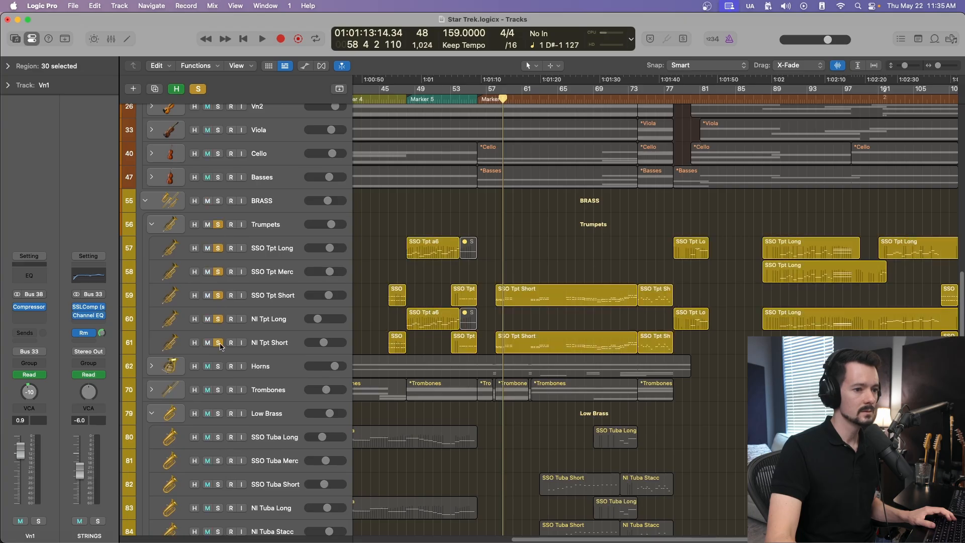
Solo the WINDS stack and expand its Flute/Picc, Oboe and Clarinet substacks
scroll(315, 301, down, 10)
scroll(315, 302, down, 1)
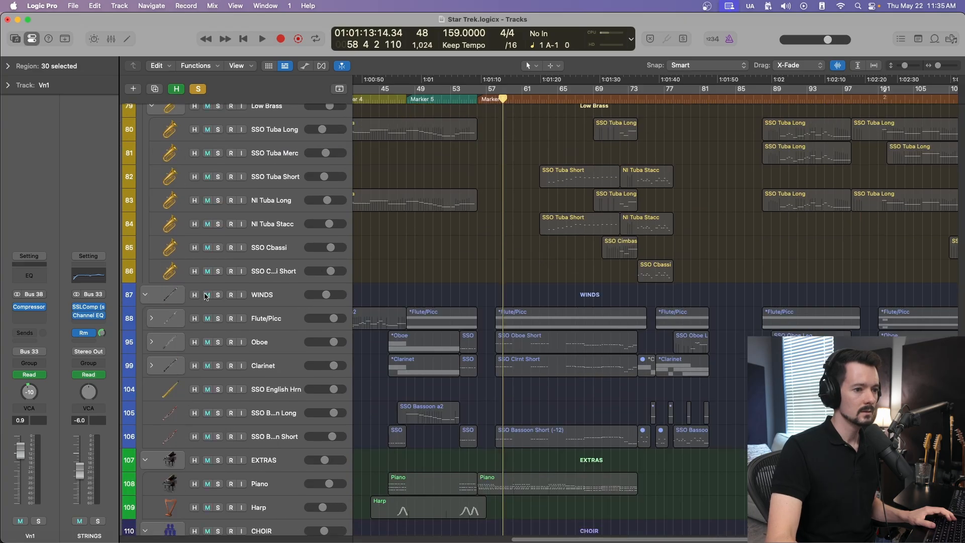
scroll(207, 298, down, 3)
click(218, 218)
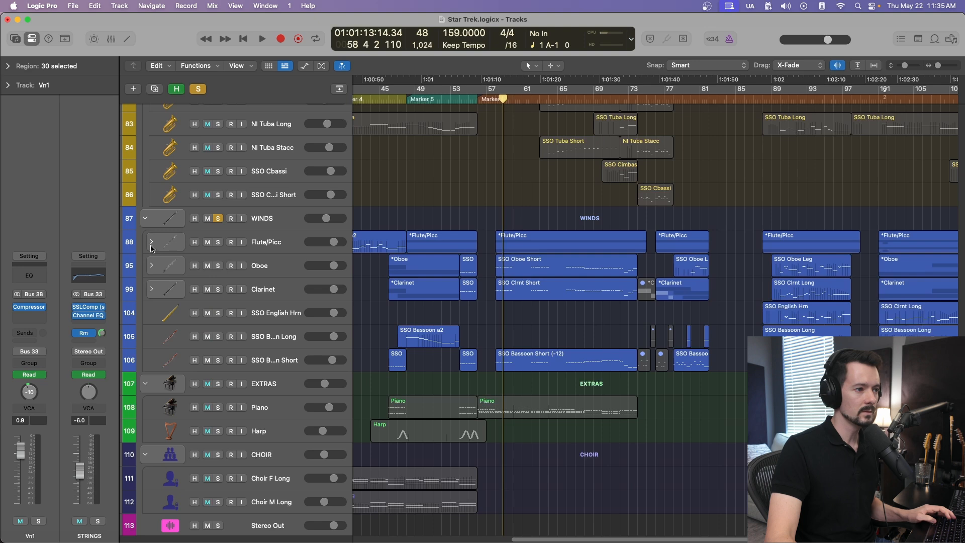
alt+click(151, 242)
Play the soloed Trumpets and WINDS parts from bar 56 while examining the flute, piccolo and oboe regions
click(480, 98)
key(space)
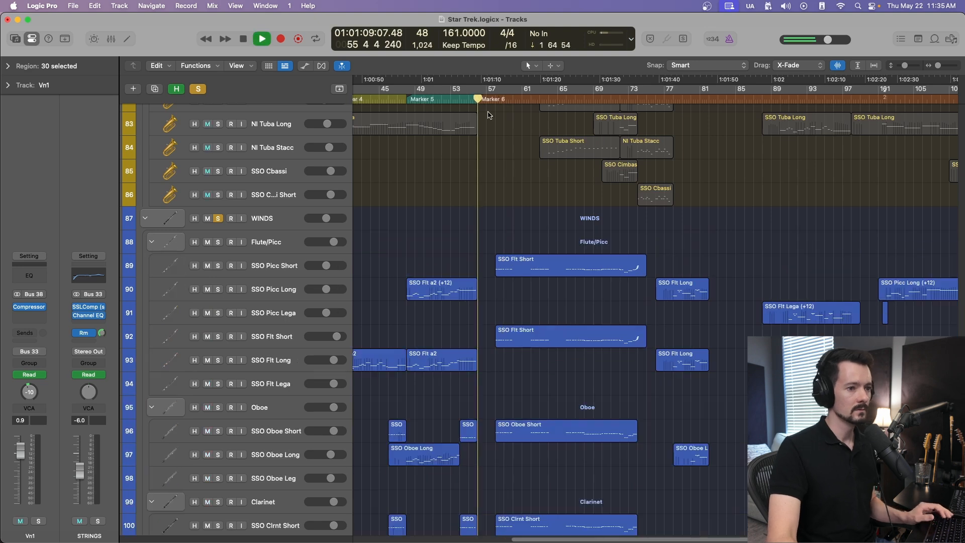
scroll(487, 120, up, 5)
scroll(489, 125, down, 7)
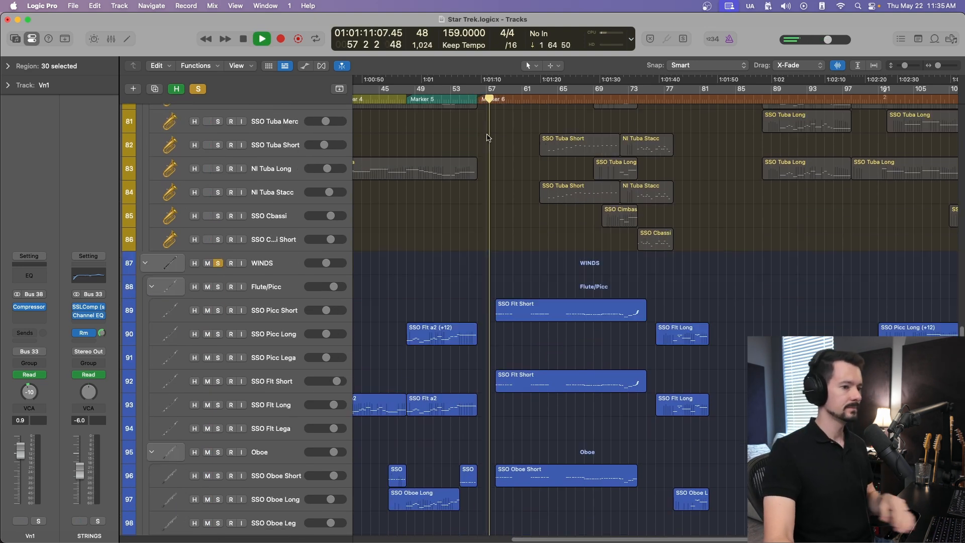
scroll(491, 141, down, 2)
scroll(483, 151, up, 8)
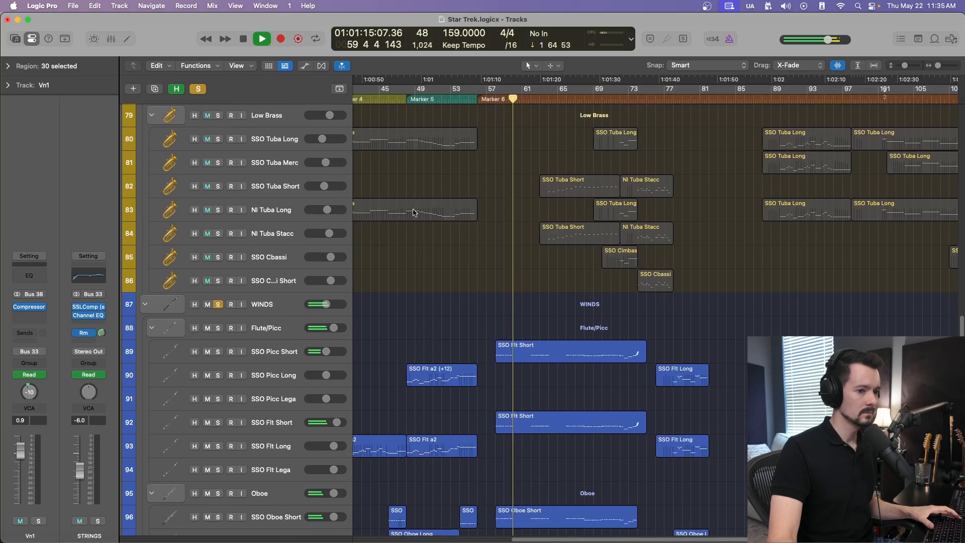
scroll(412, 216, up, 10)
key(space)
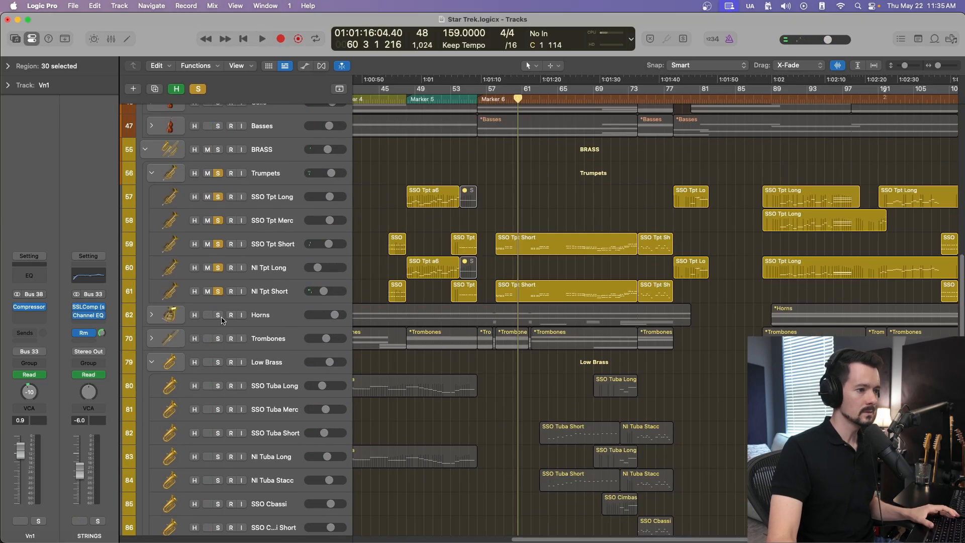
Add the Horns, Trombones, Vn1, Vn2, Cello and Basses stacks to the soloed tracks
click(218, 315)
click(218, 338)
scroll(223, 338, up, 10)
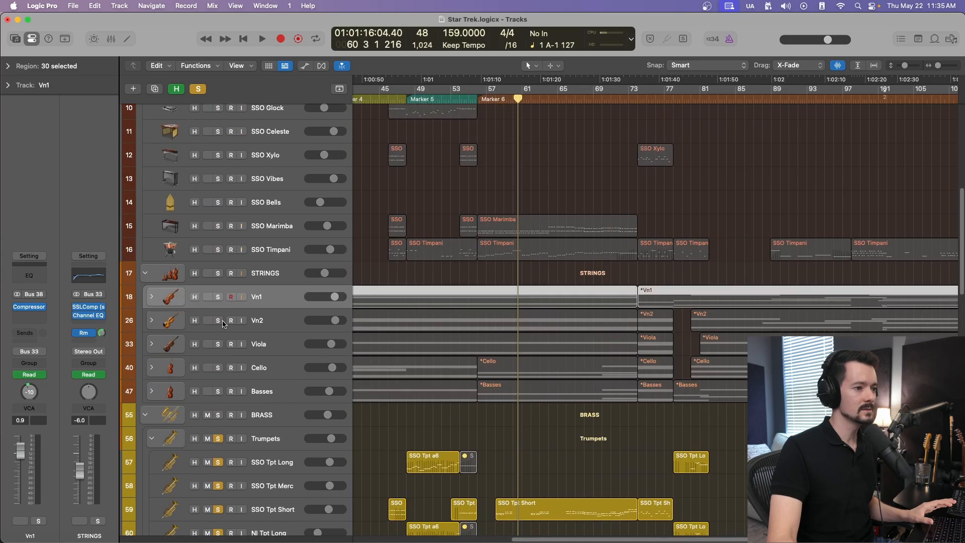
click(218, 300)
click(219, 320)
click(218, 369)
click(215, 392)
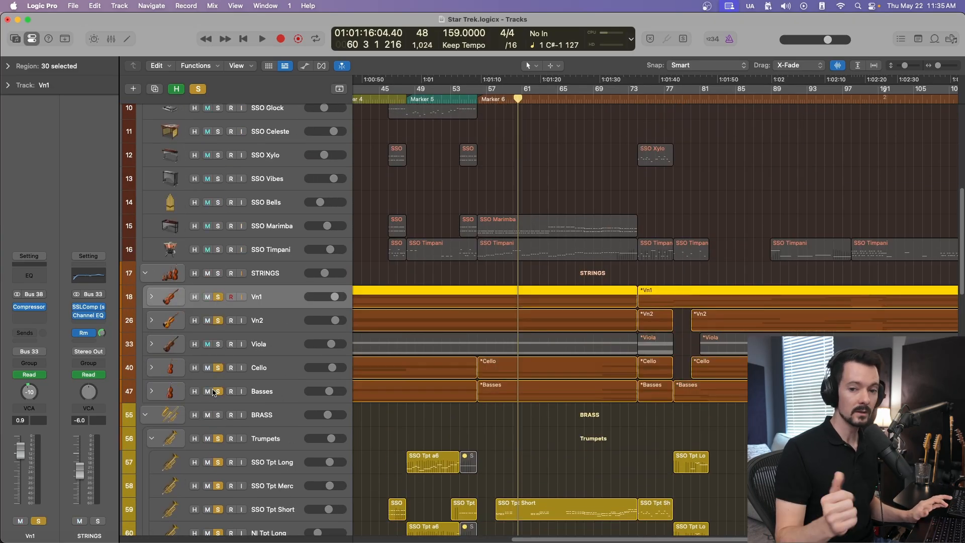
Play all the soloed strings, brass and winds together from bar 56 while looking over their regions
scroll(226, 394, down, 7)
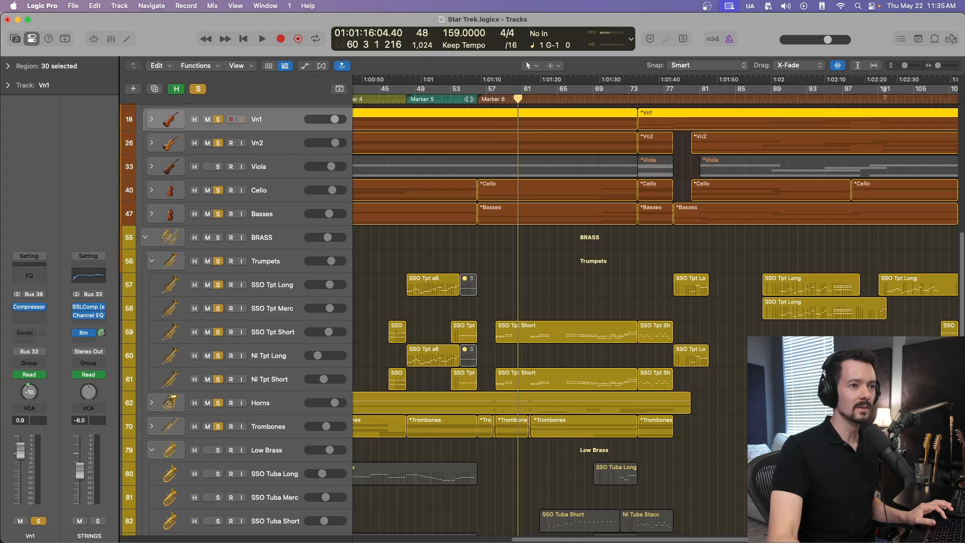
click(482, 98)
scroll(492, 167, down, 7)
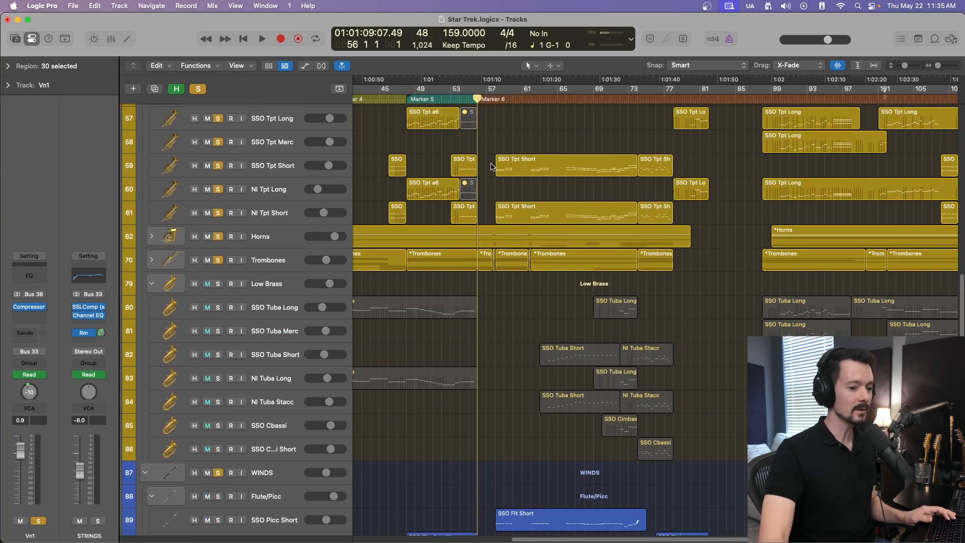
key(space)
scroll(513, 308, down, 7)
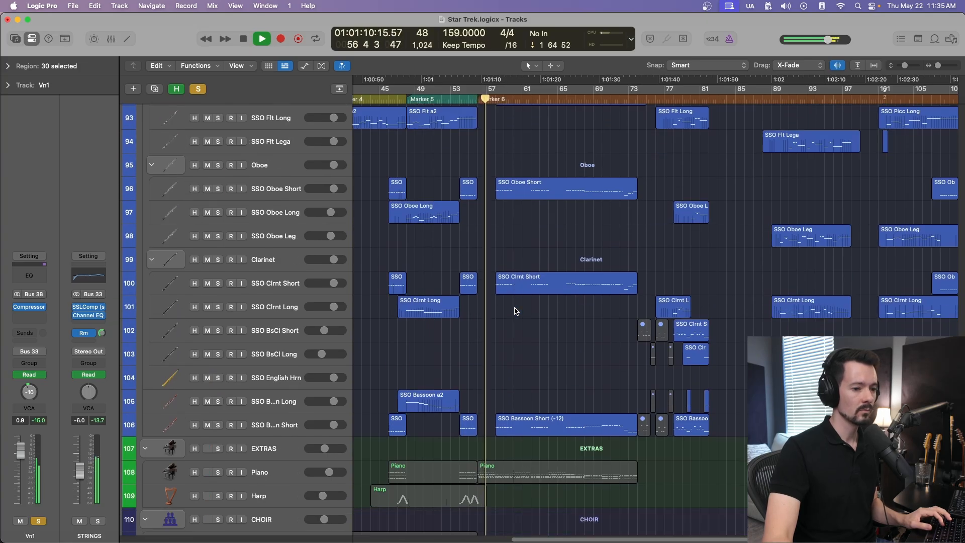
scroll(516, 311, up, 15)
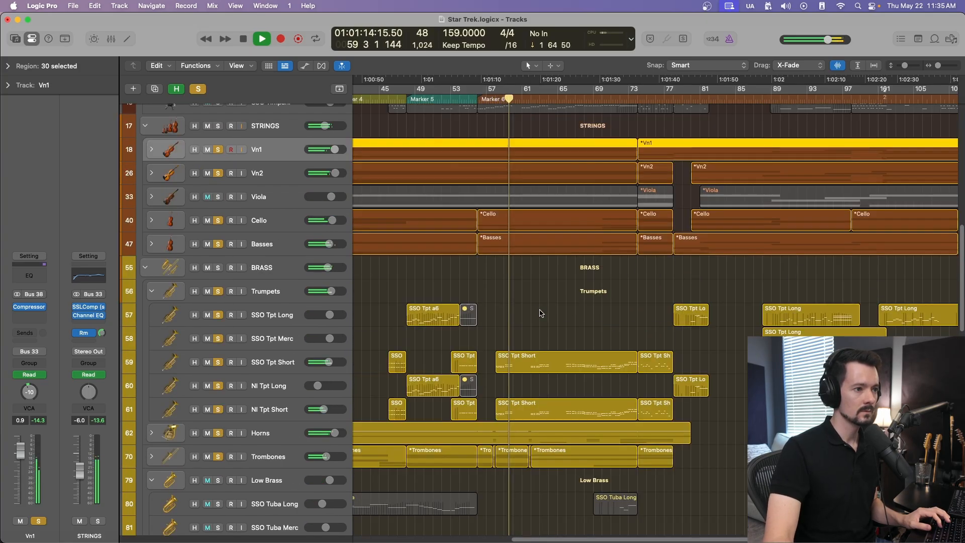
scroll(541, 314, up, 10)
scroll(542, 314, down, 8)
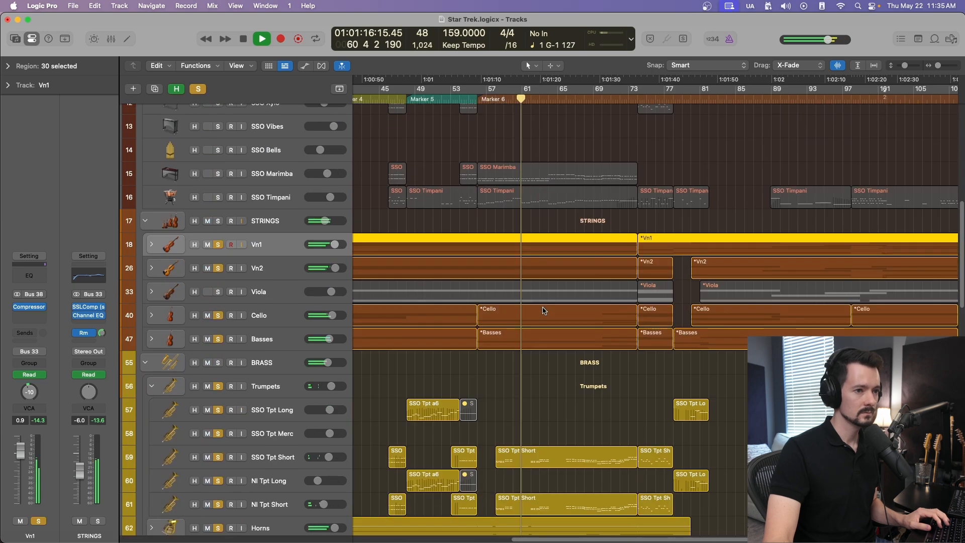
scroll(543, 310, down, 10)
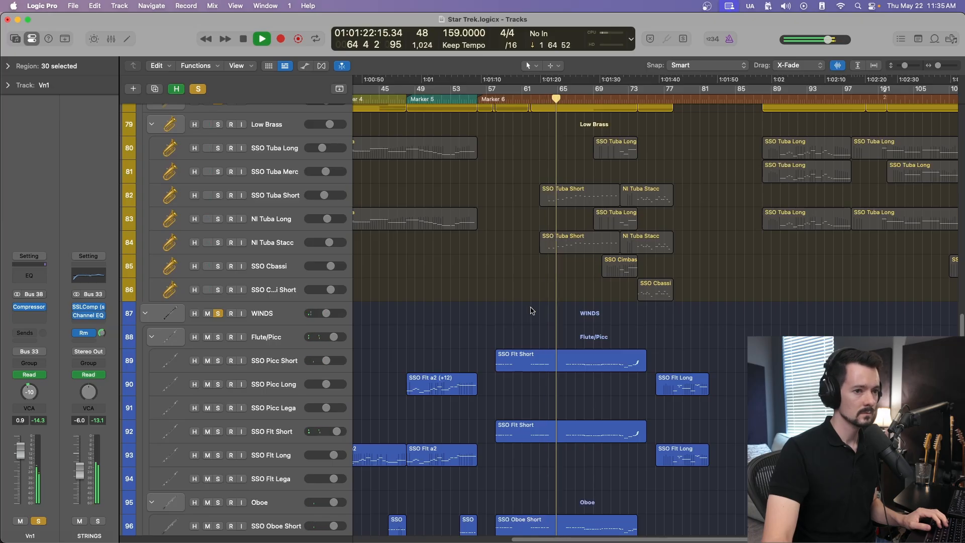
Follow the soloed playback through the Low Brass and WINDS regions around bar 65 and stop it
scroll(532, 311, right, 3)
scroll(523, 308, down, 4)
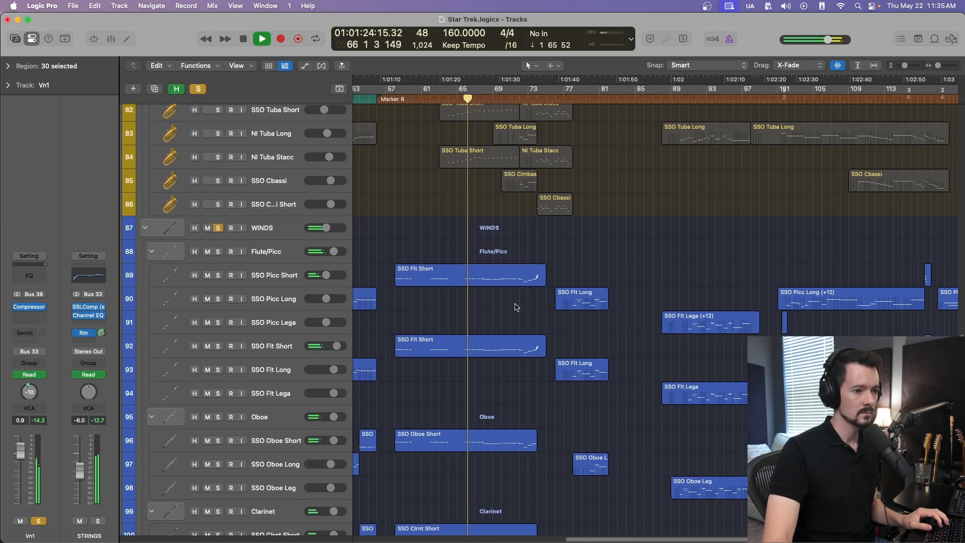
scroll(511, 322, up, 5)
key(space)
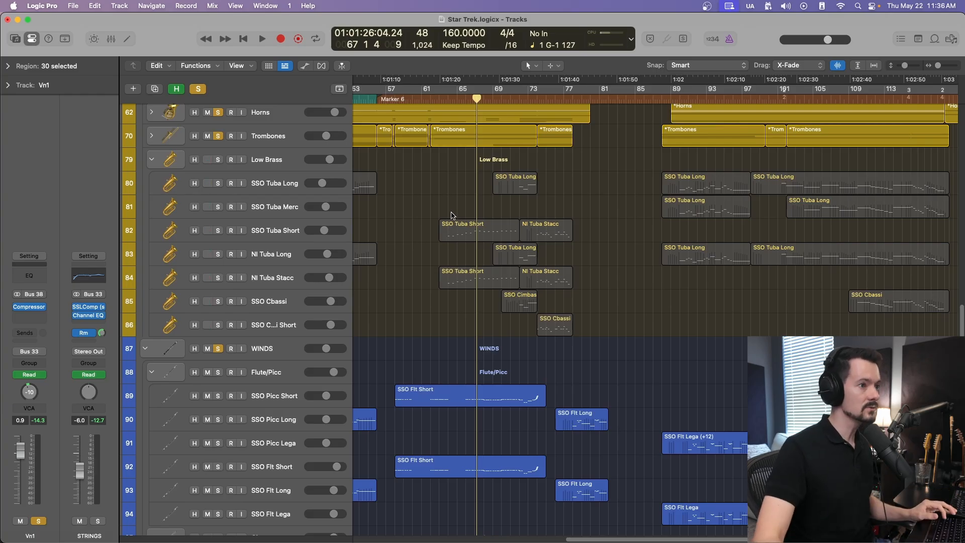
Clear all solos and select the Piano track in the EXTRAS stack
scroll(451, 216, up, 4)
click(198, 89)
scroll(444, 245, up, 12)
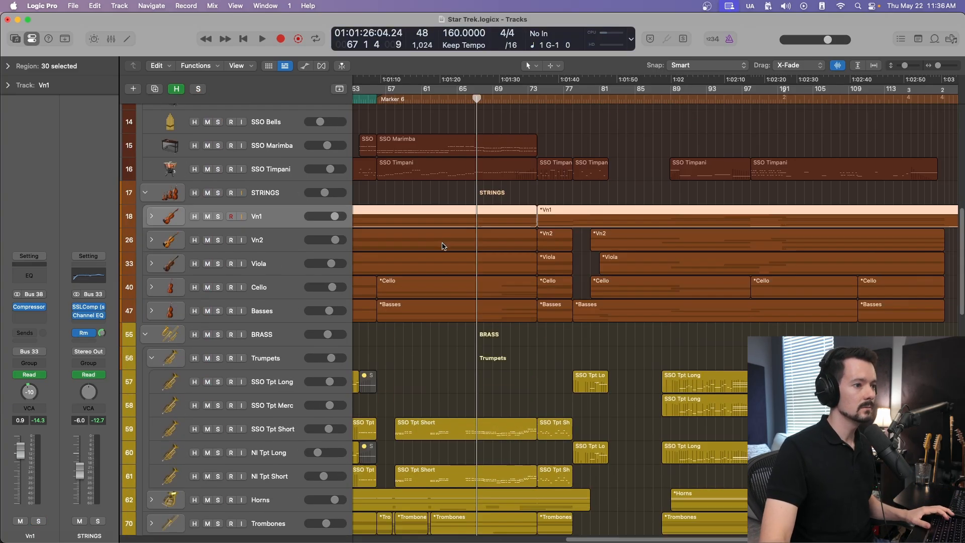
scroll(443, 246, up, 15)
scroll(312, 273, down, 5)
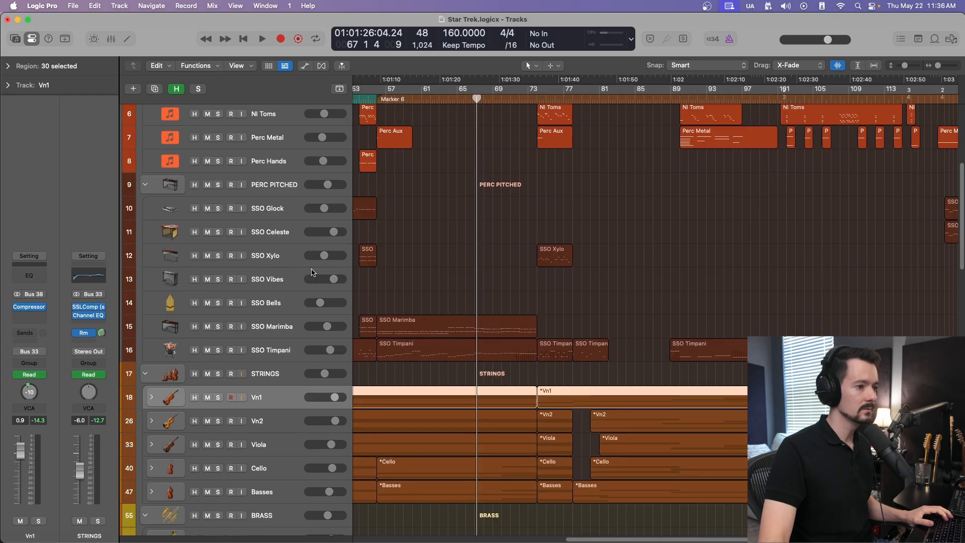
scroll(312, 273, down, 20)
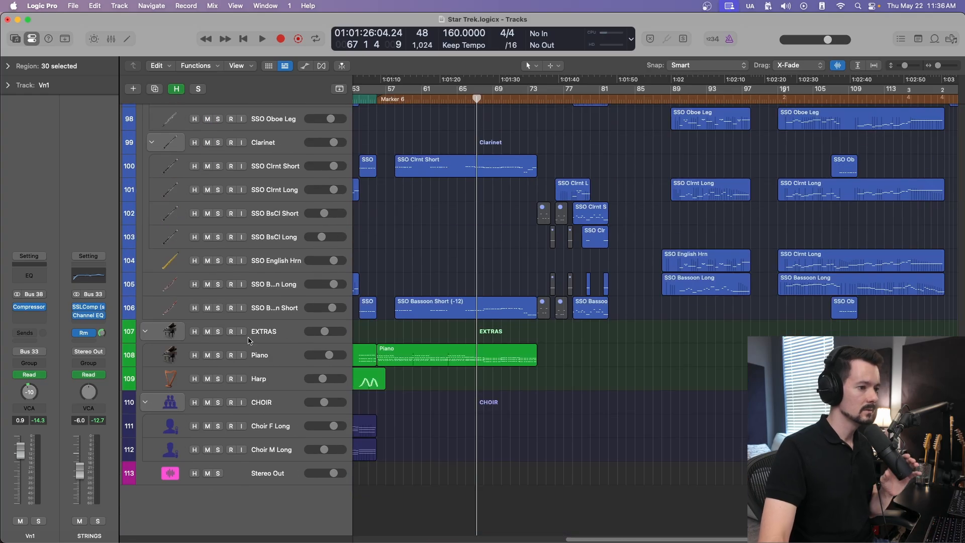
click(290, 354)
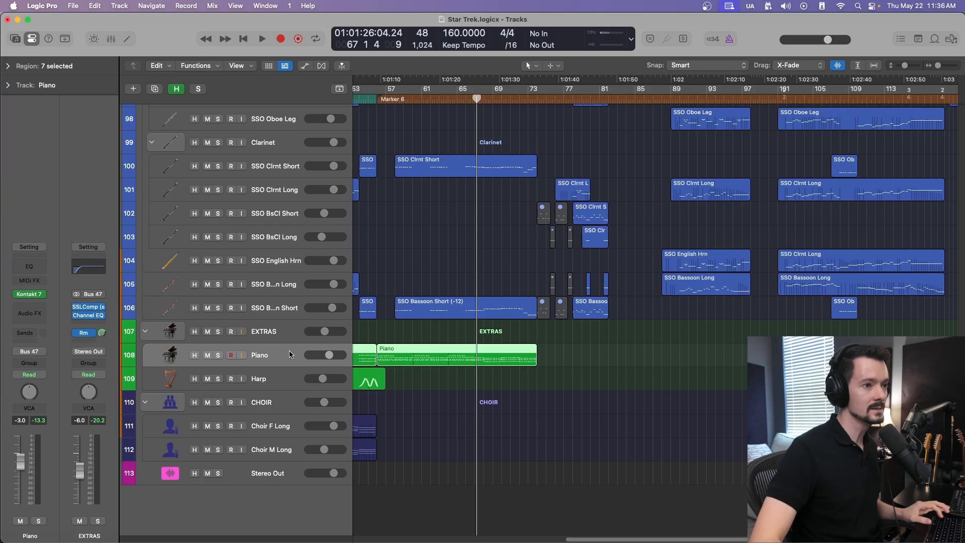
Collapse the Trumpets stack and solo Vn1, Vn2, Cello and Basses, leaving the Viola out
scroll(164, 430, up, 20)
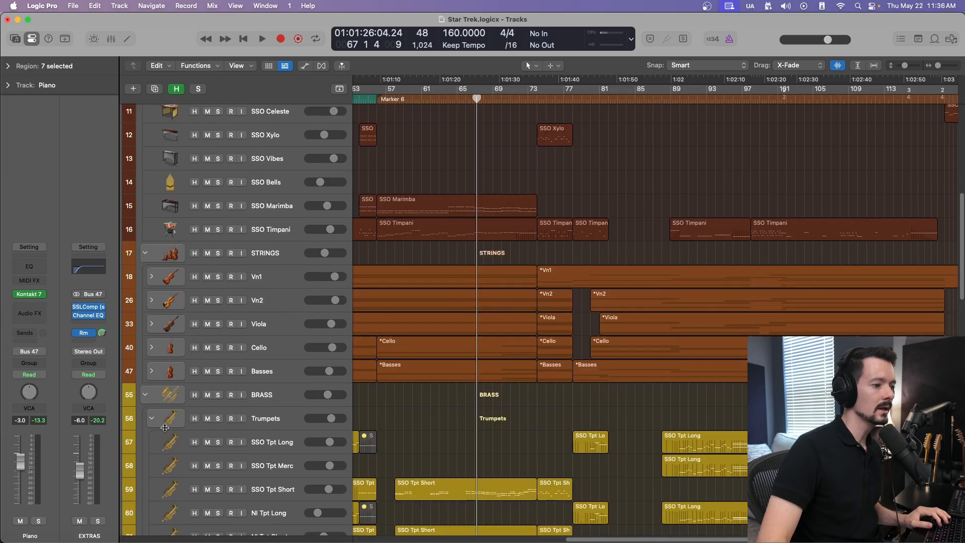
click(152, 420)
drag(218, 278, 219, 371)
click(220, 325)
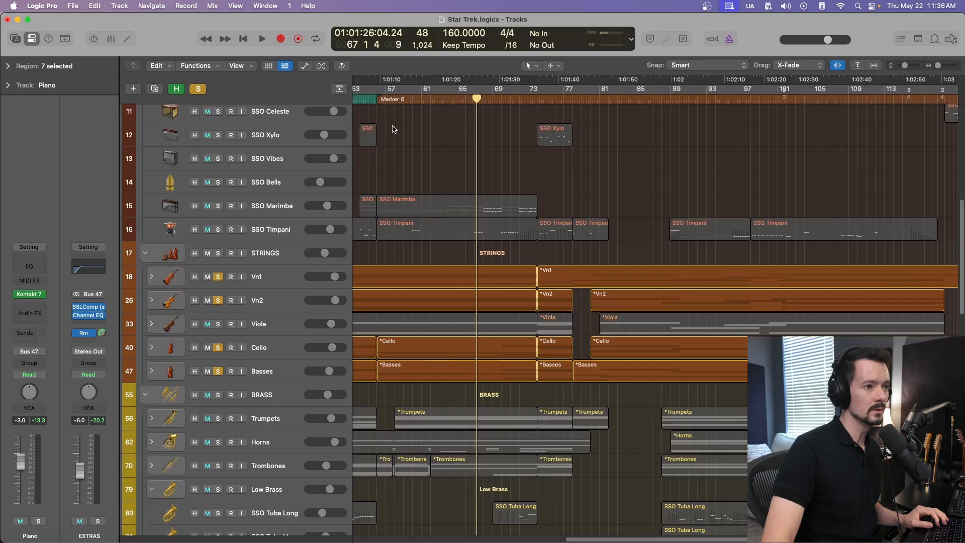
Play the soloed strings from bar 56 and add the Viola stack to the solos during playback, stopping after bar 61
click(377, 99)
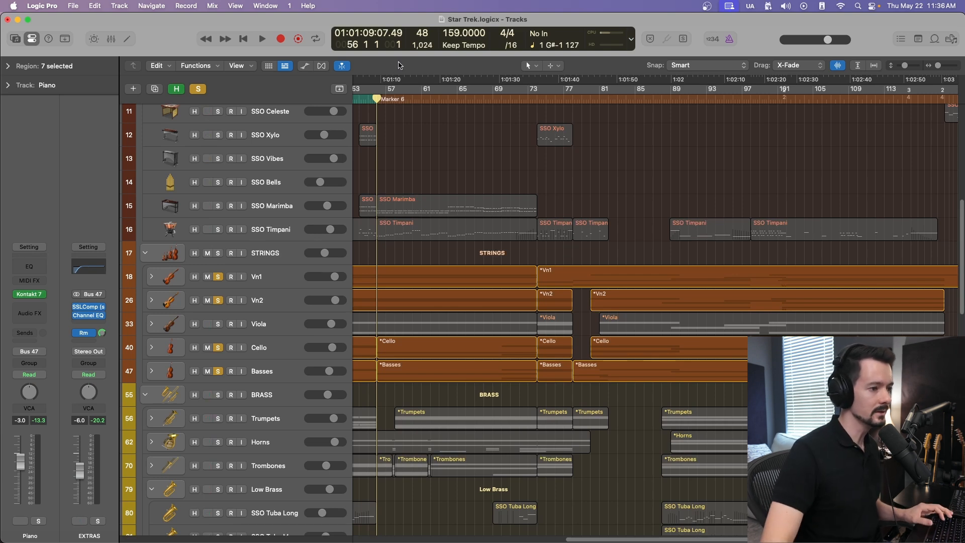
key(space)
scroll(314, 318, down, 2)
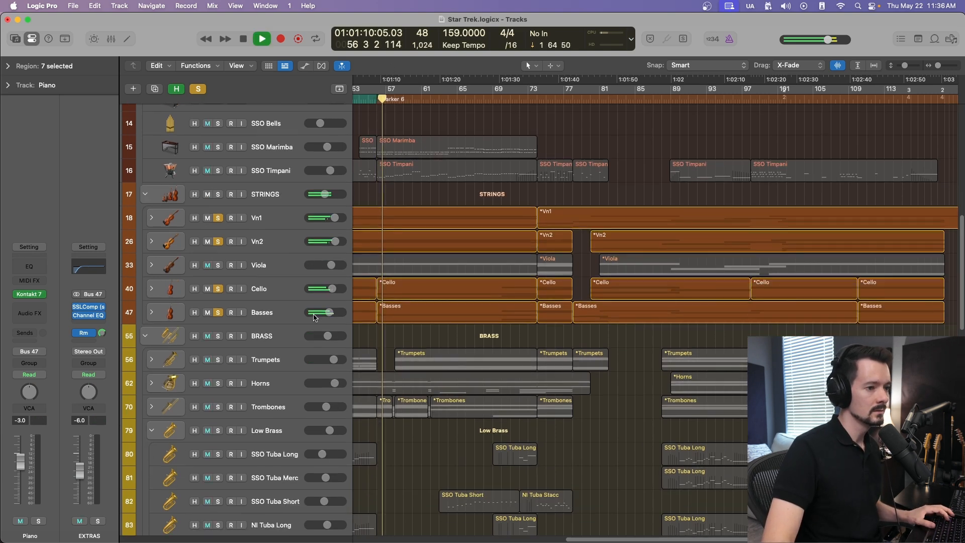
click(219, 285)
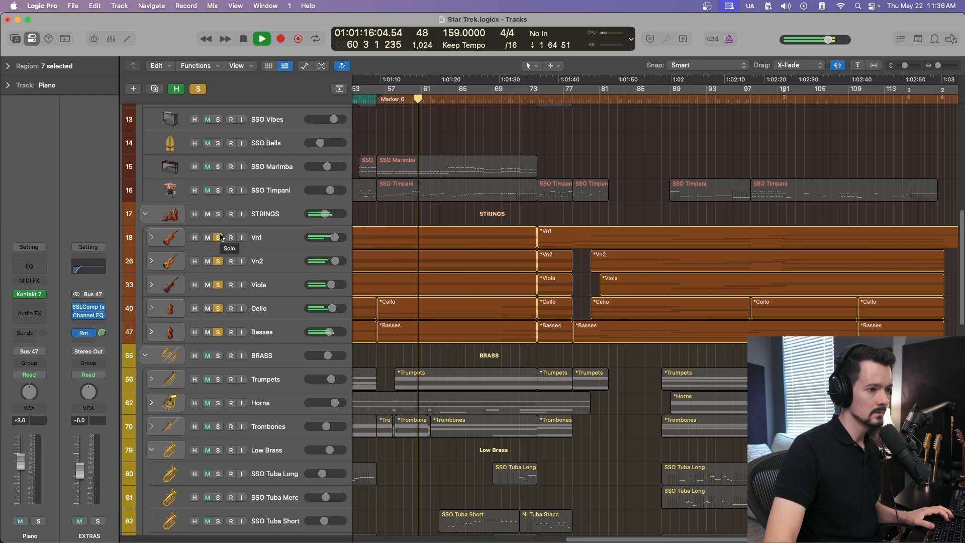
key(space)
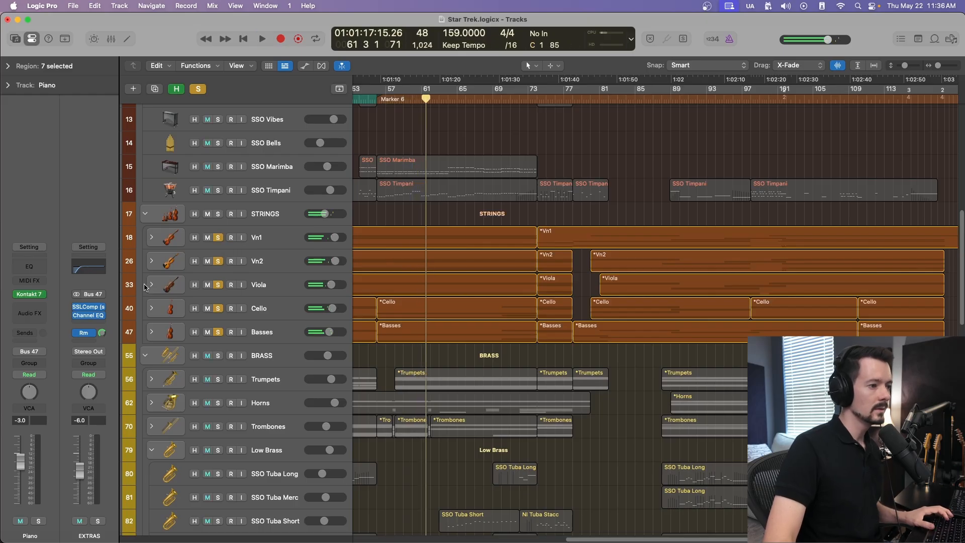
Expand the Viola and Vn1 stacks, return the playhead to bar 56 and select the SSO Vn1 Lega track
click(151, 284)
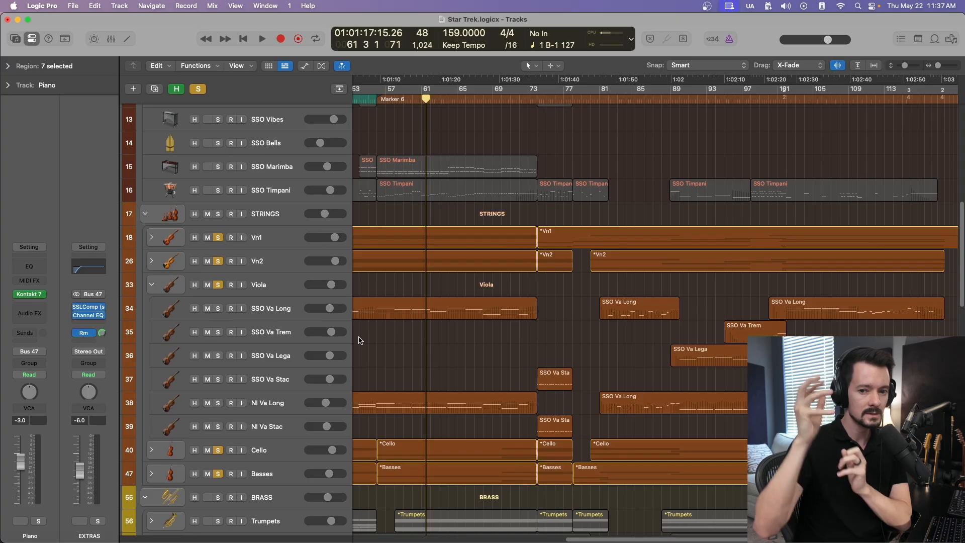
click(379, 101)
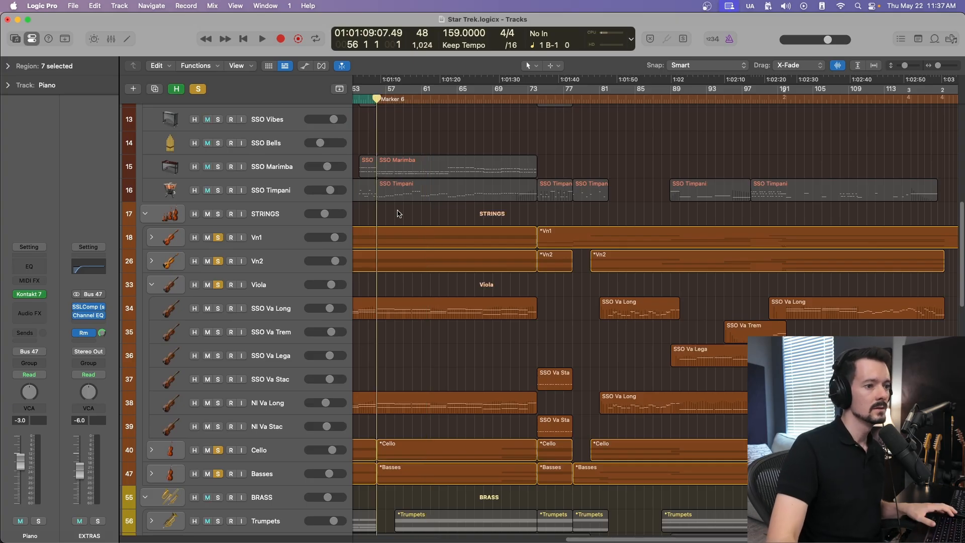
click(151, 238)
click(267, 308)
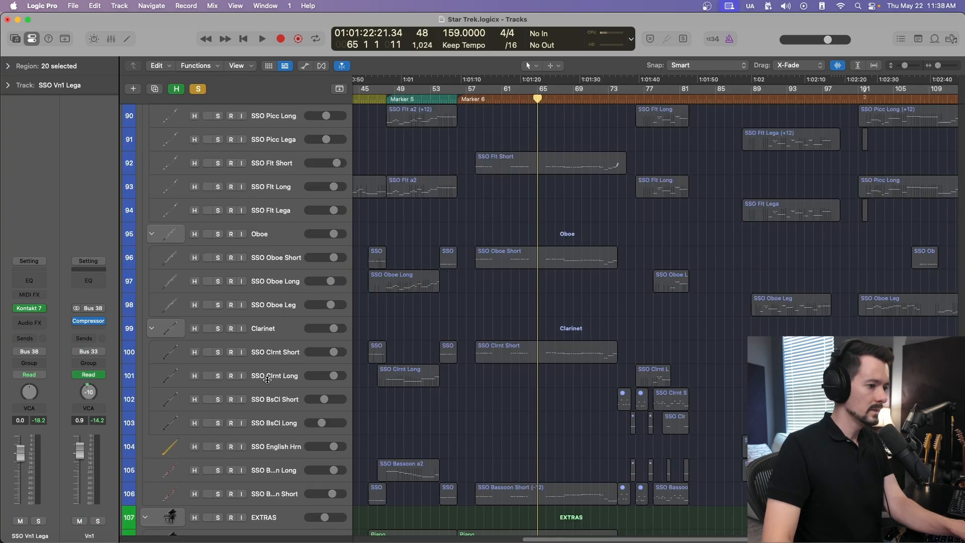
Select and solo the Piano track in the EXTRAS stack and look over its regions
scroll(267, 380, down, 5)
click(278, 367)
click(217, 370)
scroll(494, 384, up, 1)
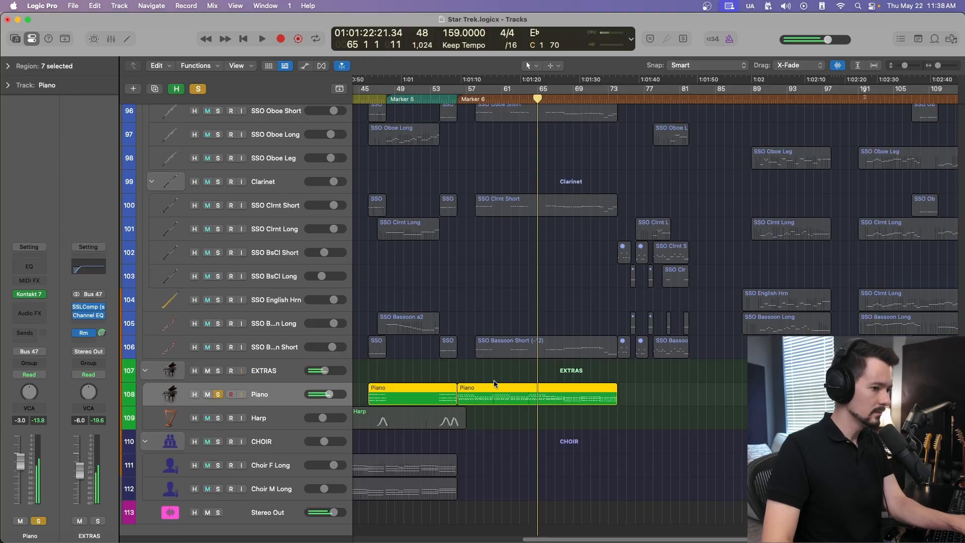
scroll(494, 383, up, 2)
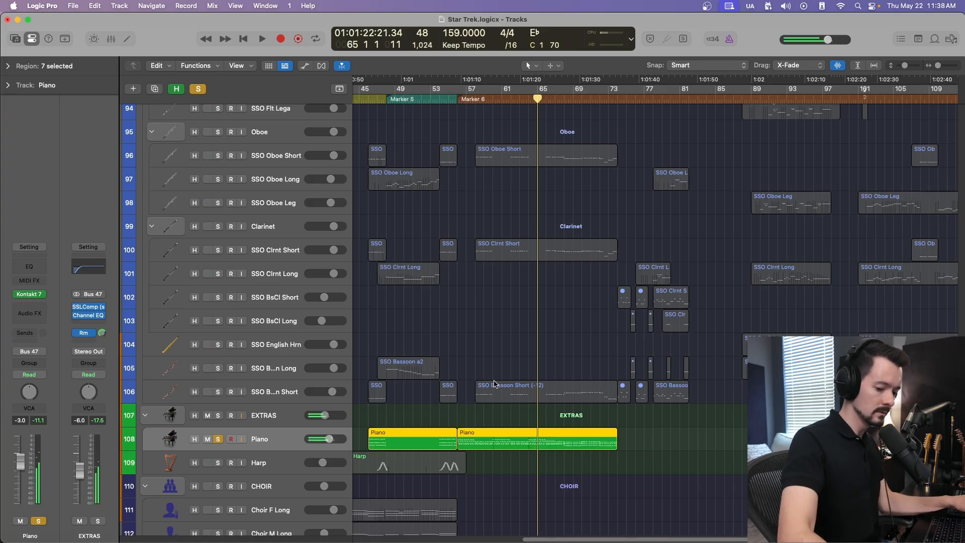
scroll(495, 384, down, 4)
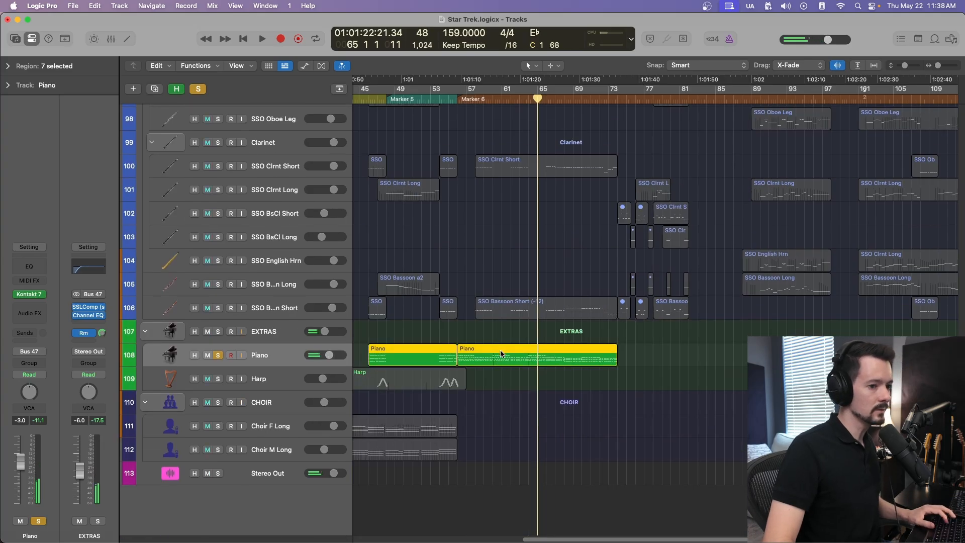
Play the soloed STRINGS stack from bar 56 to about bar 58 while looking over the Vn1 and Viola regions
scroll(499, 350, up, 15)
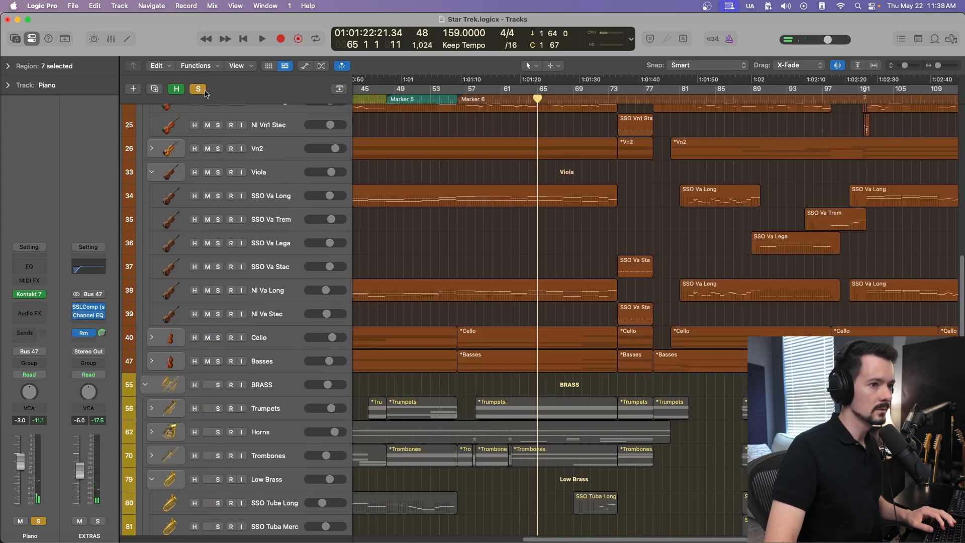
scroll(514, 190, up, 1)
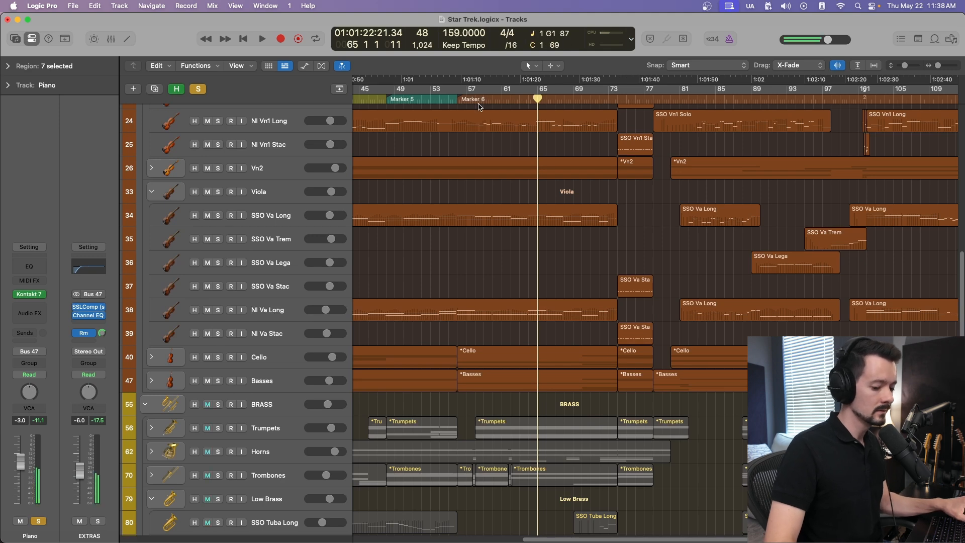
scroll(488, 147, up, 9)
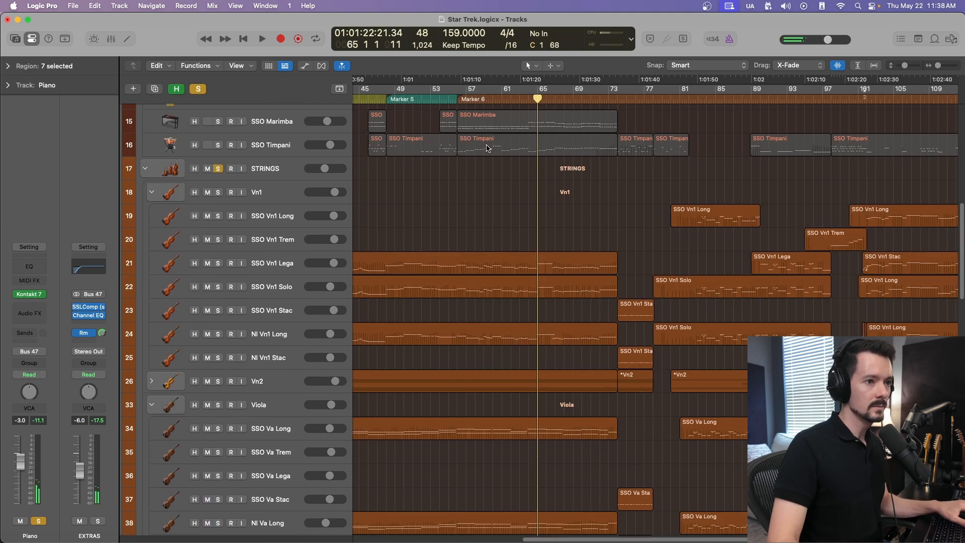
click(457, 92)
key(space)
scroll(478, 226, down, 1)
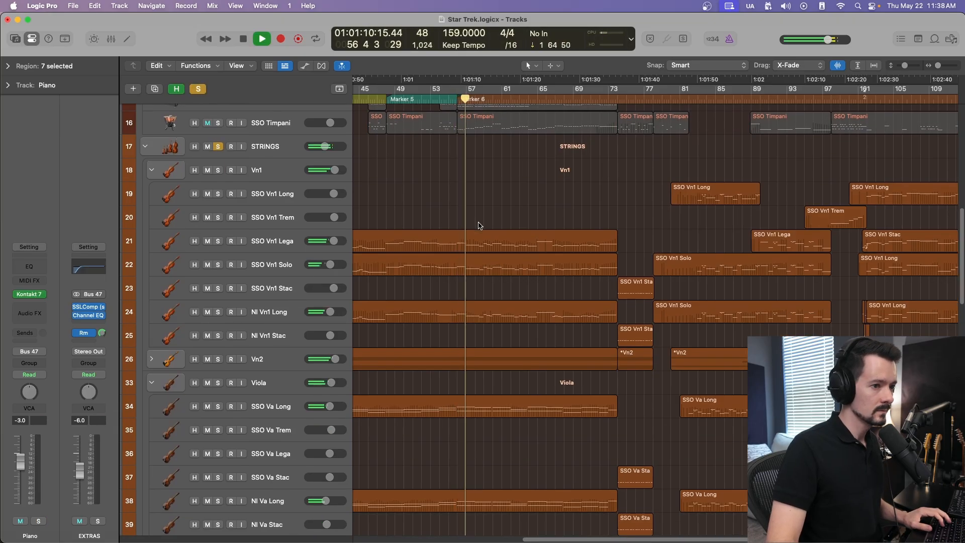
scroll(478, 225, right, 1)
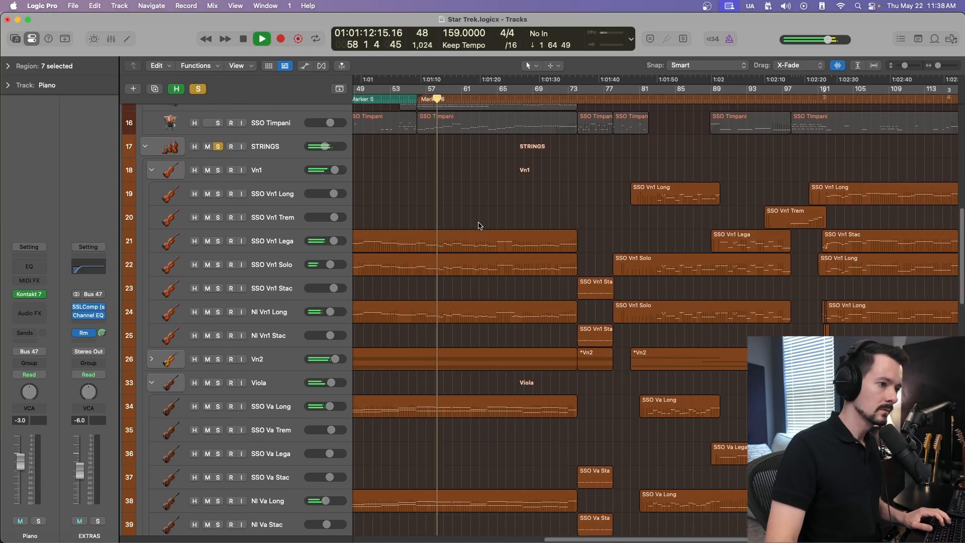
key(space)
Select the SSO Va Long track, return to bar 56 and examine the notes of its region in the piano roll
scroll(275, 385, down, 2)
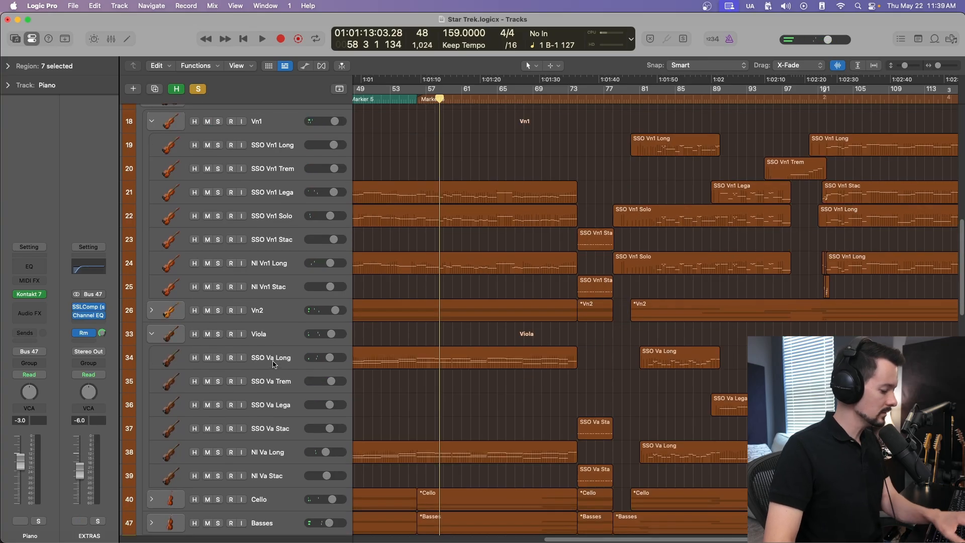
click(274, 358)
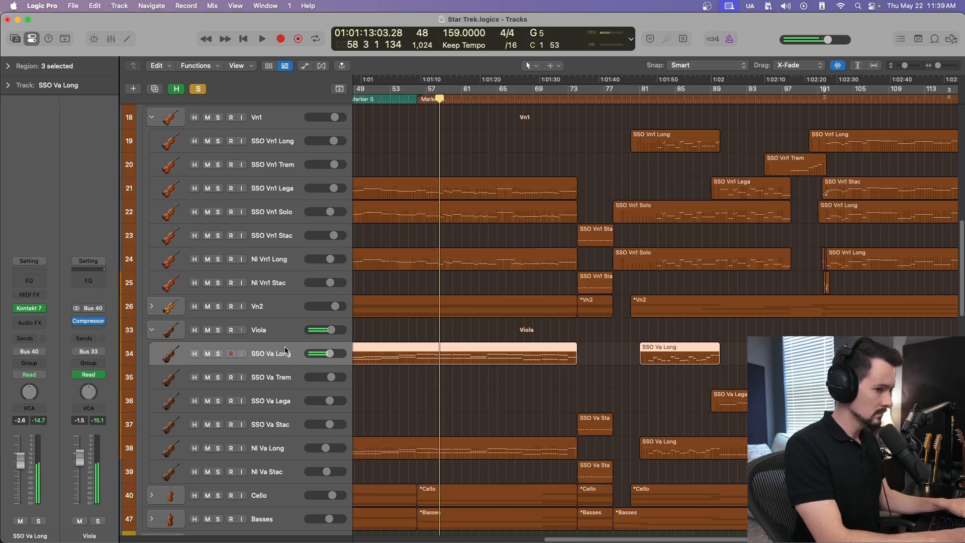
click(419, 100)
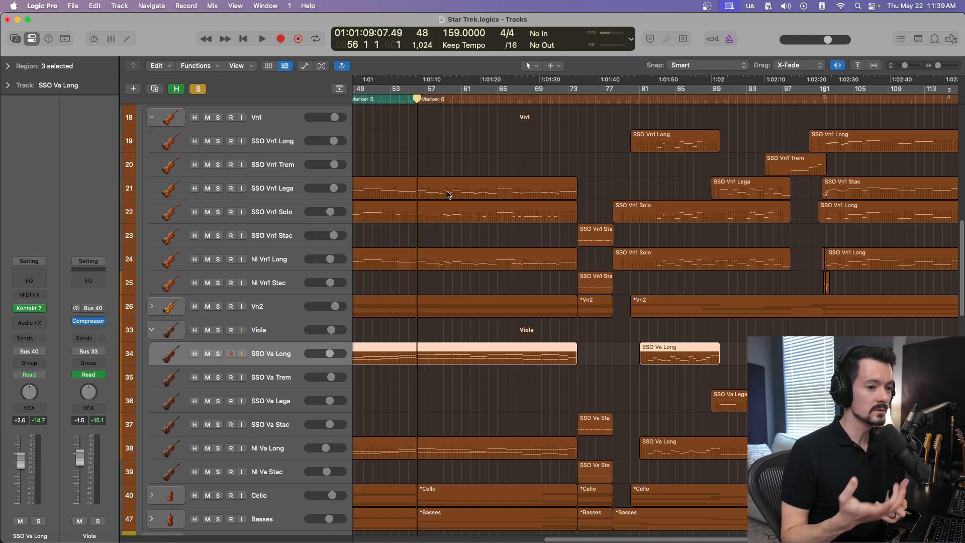
double_click(459, 366)
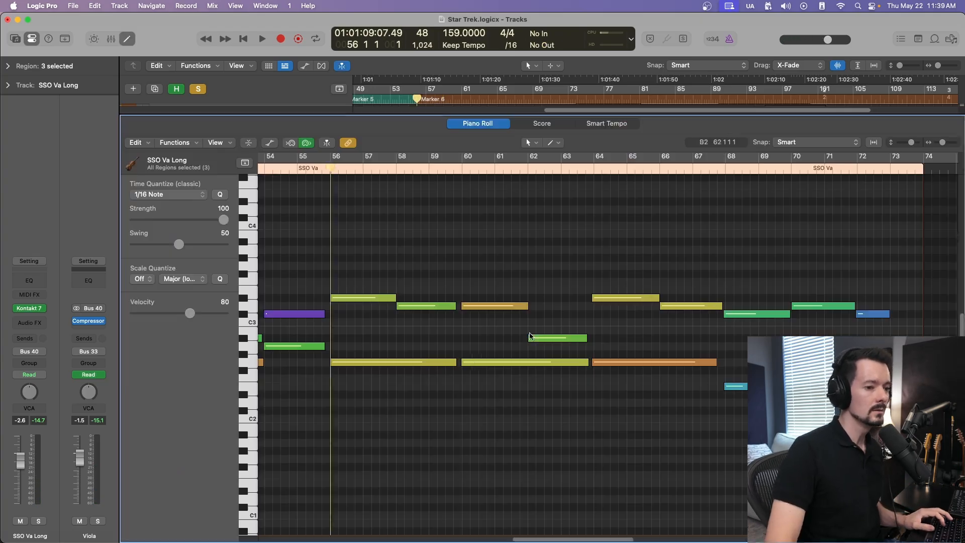
key(p)
Select the Vn1, Vn2, Cello and Basses regions at bar 56 and examine their combined notes in the piano roll, without the violas
scroll(465, 328, up, 10)
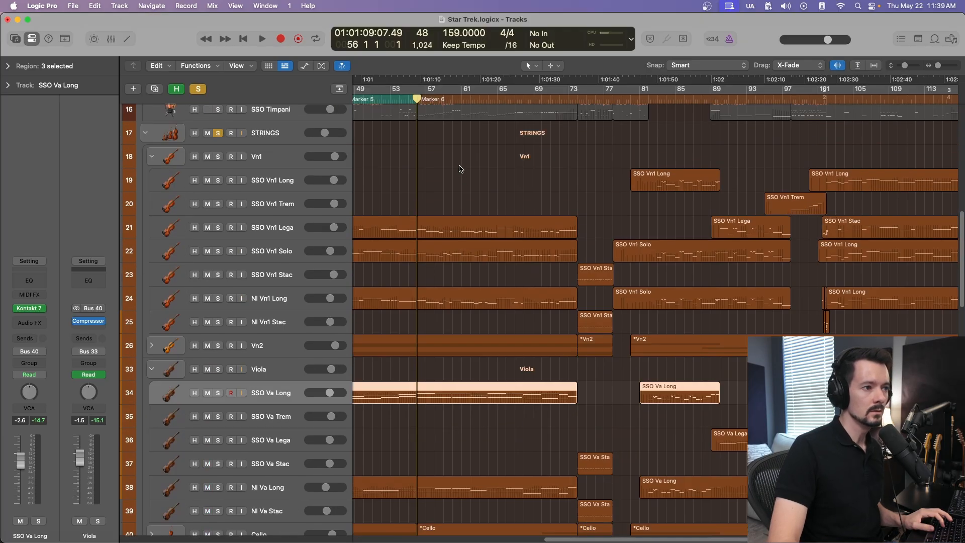
drag(459, 169, 456, 354)
scroll(456, 433, down, 6)
drag(465, 389, 465, 431)
key(p)
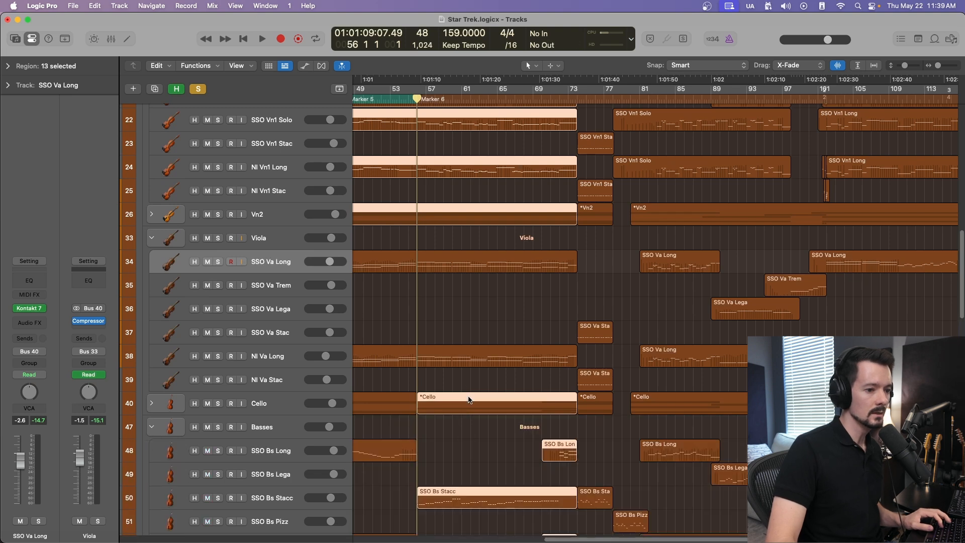
key(e)
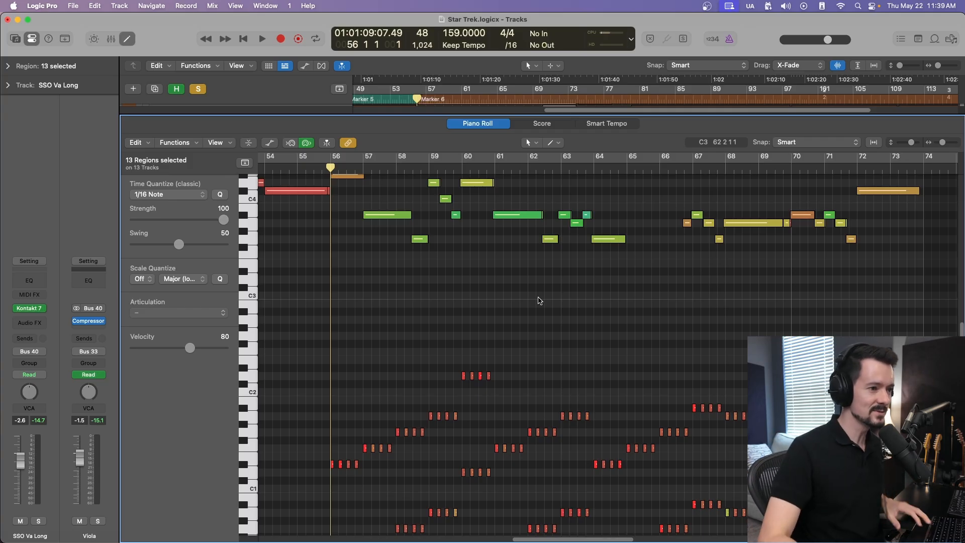
scroll(491, 339, right, 2)
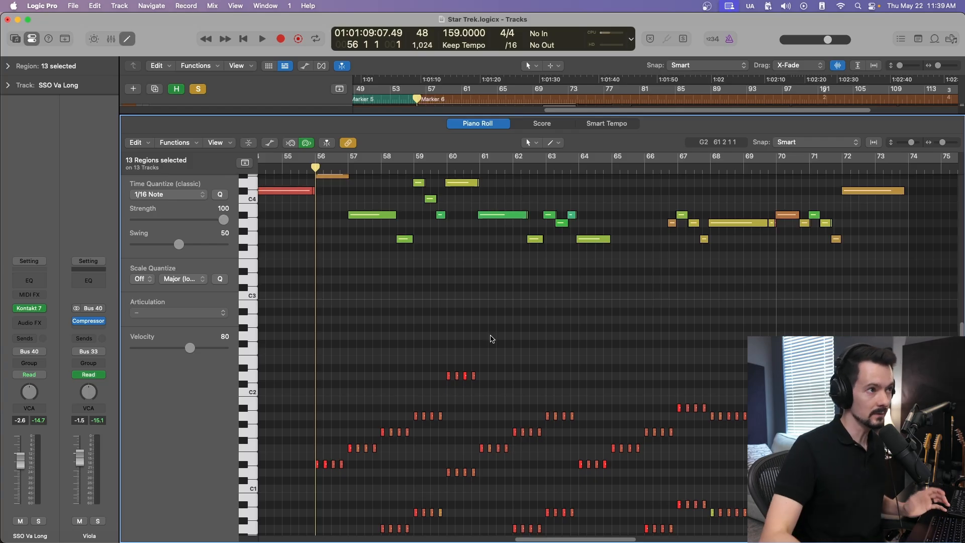
Select only the SSO Va Long and NI Va Long regions spanning bar 56 and show their notes in the piano roll
key(p)
scroll(446, 338, up, 2)
click(458, 178)
drag(458, 178, 459, 296)
key(p)
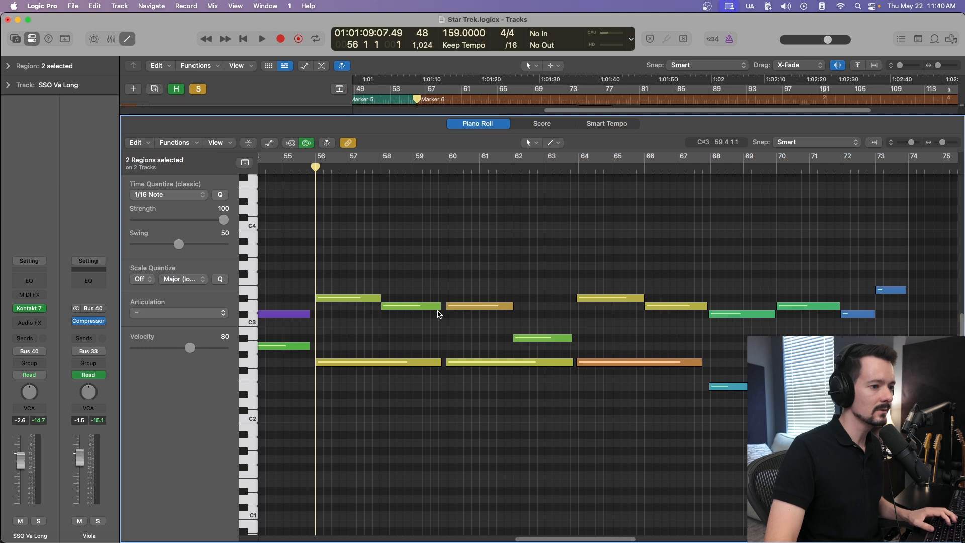
Play the passage from bar 56 while following the viola notes, stop after bar 73, clear the solos and close the piano roll
key(space)
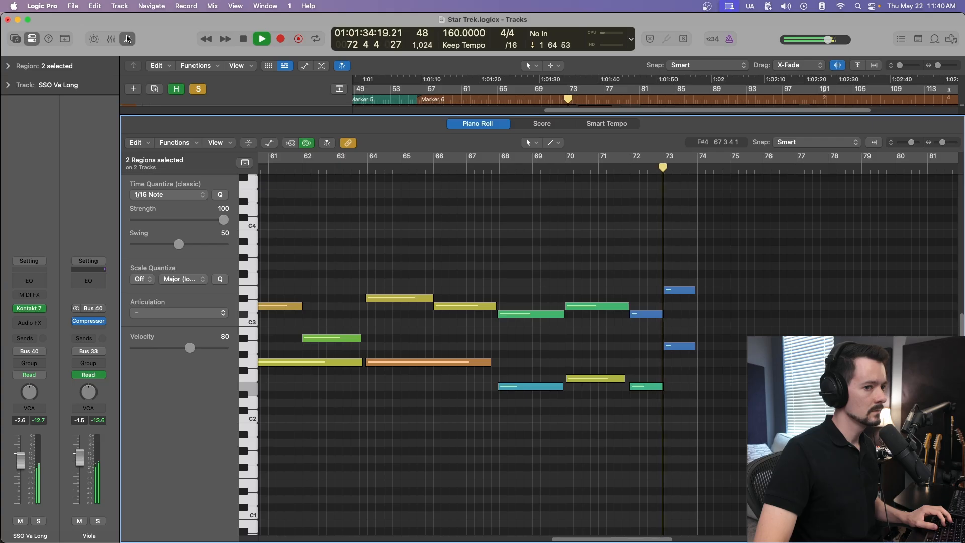
key(space)
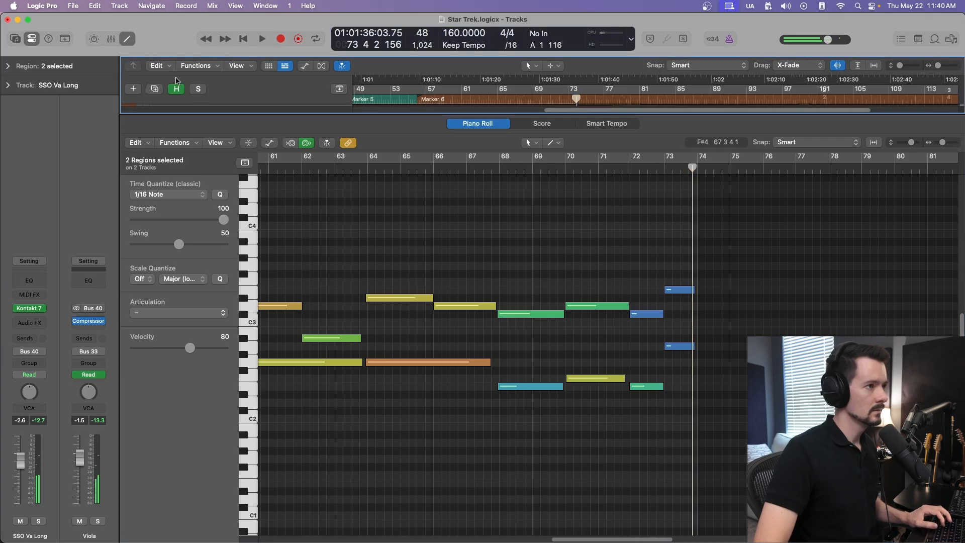
click(127, 39)
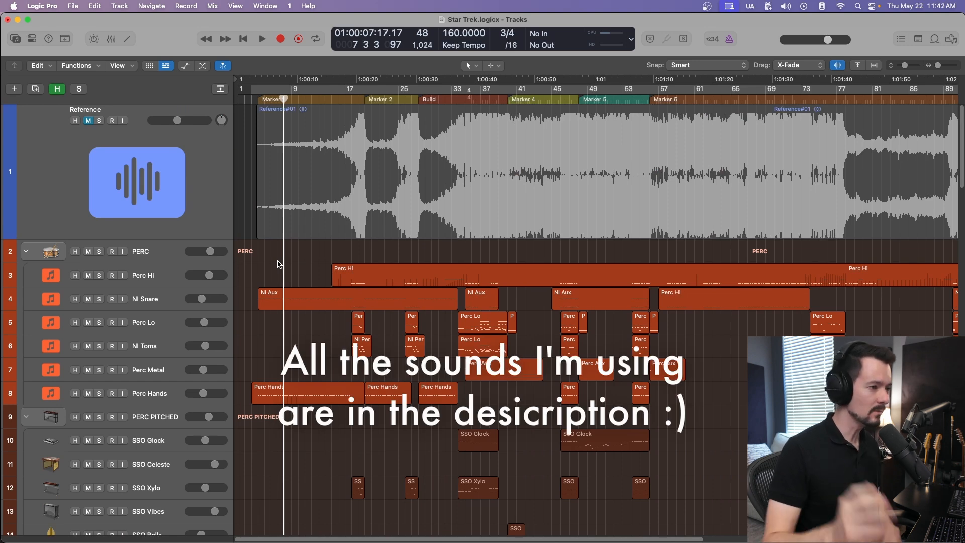
scroll(317, 281, down, 10)
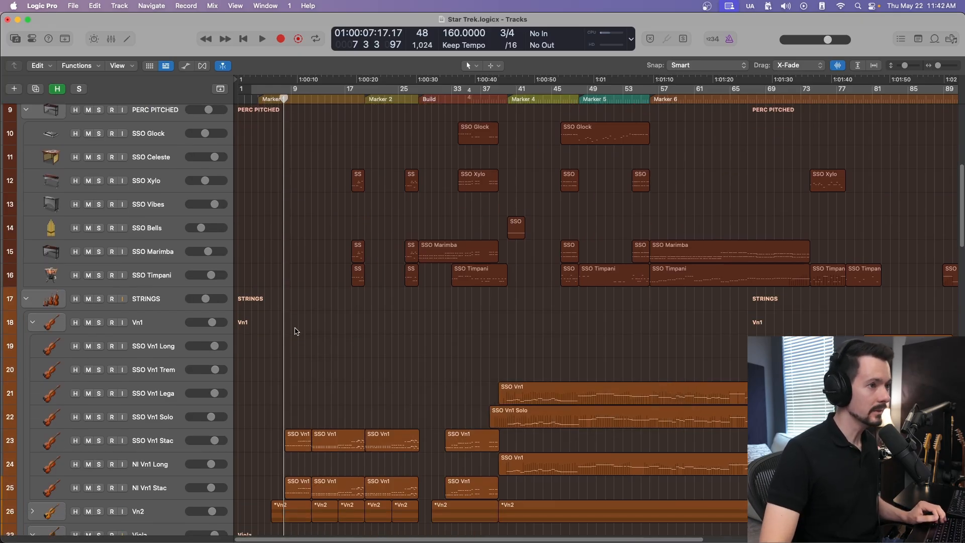
scroll(296, 331, up, 10)
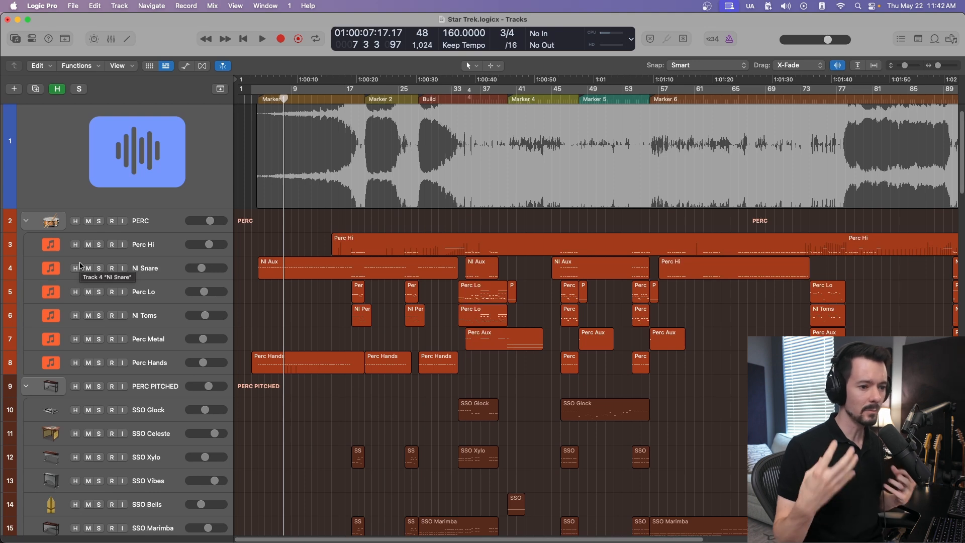
scroll(366, 387, down, 10)
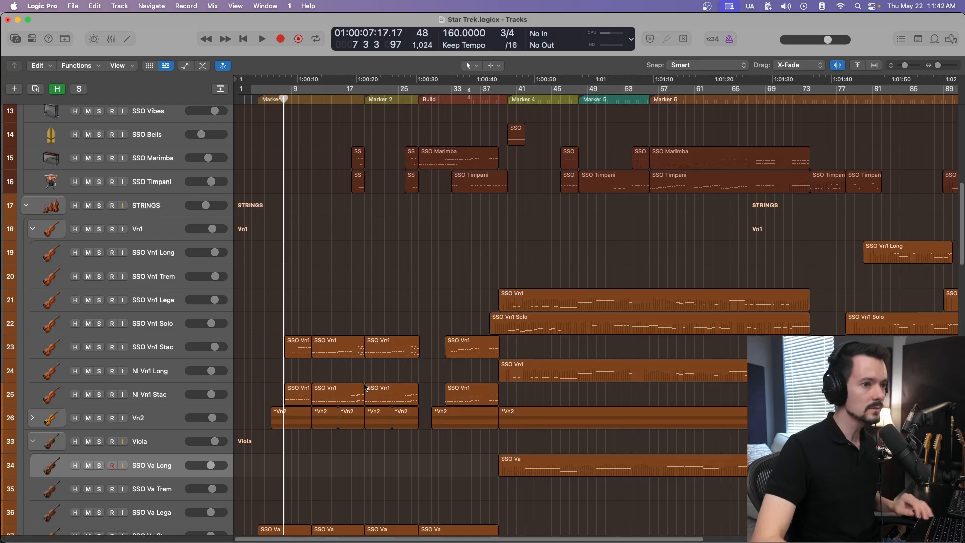
scroll(365, 387, up, 10)
Solo the Perc Hi and NI Snare tracks and play them from about bar 15 to bar 19, zoomed in on the timeline
click(99, 266)
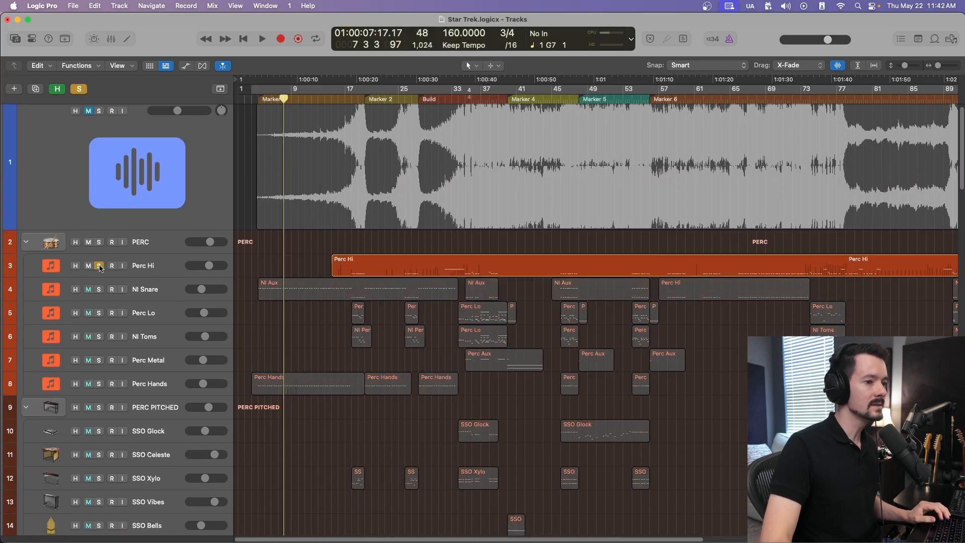
click(336, 107)
key(space)
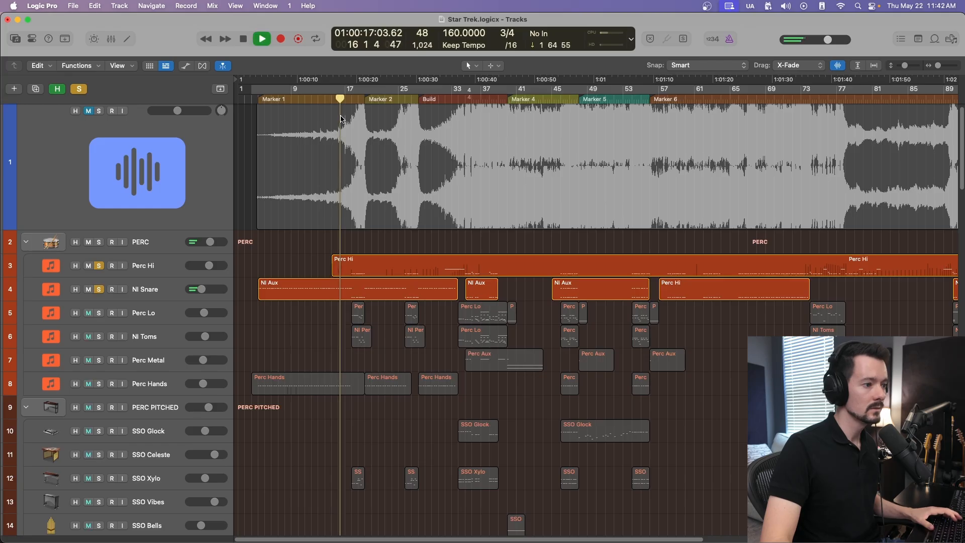
drag(938, 66, 941, 66)
scroll(378, 288, left, 3)
scroll(380, 288, left, 2)
key(space)
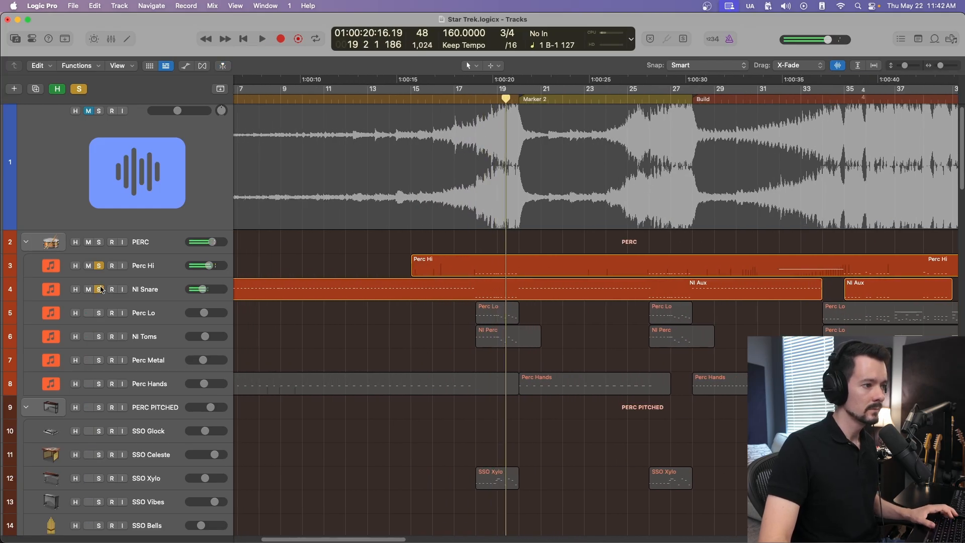
Leave only Perc Hi soloed, show its channel strip and Kontakt instrument window, and play it from bar 18
click(183, 262)
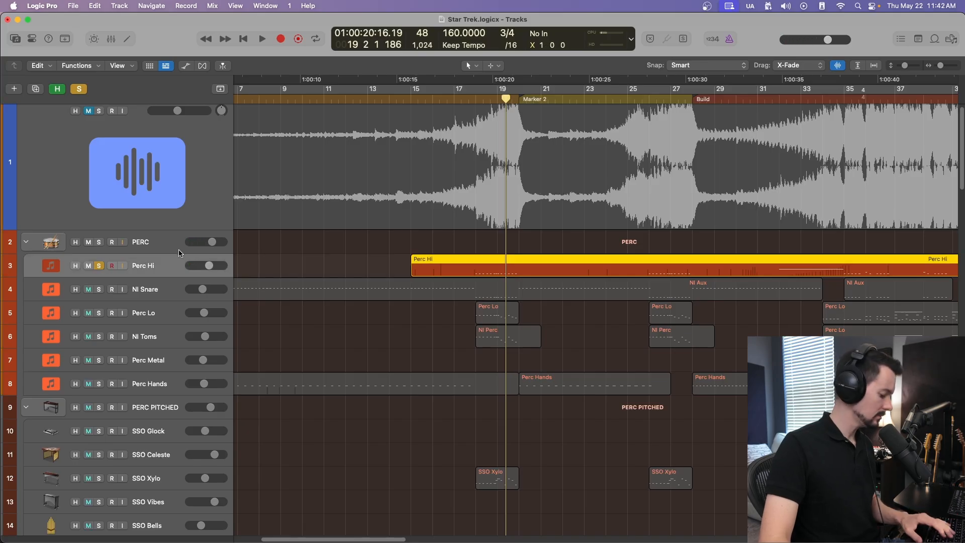
key(i)
click(29, 294)
drag(337, 81, 358, 426)
click(594, 99)
key(space)
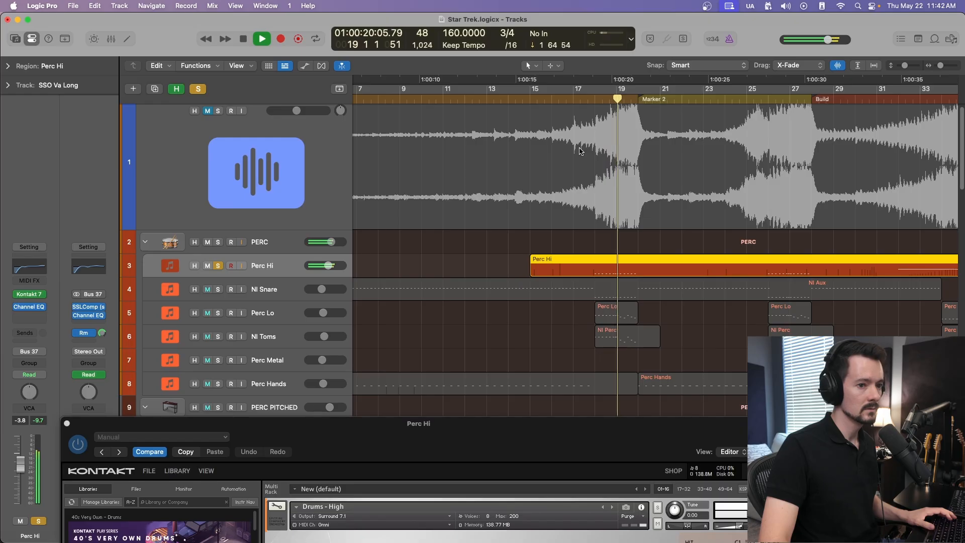
Play the NI Snare soloed alone from bar 18, add Perc Hi back to the solo and stop playback
click(218, 293)
click(219, 267)
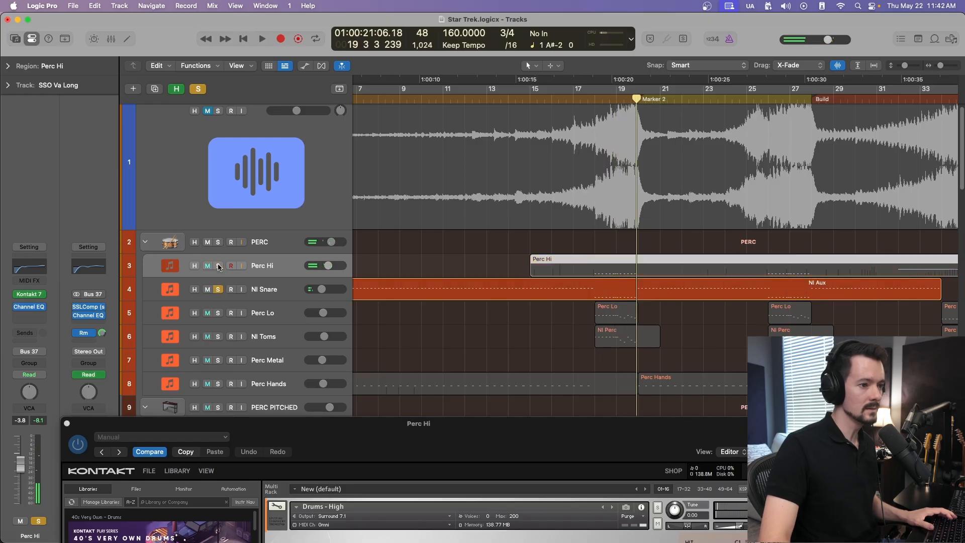
key(space)
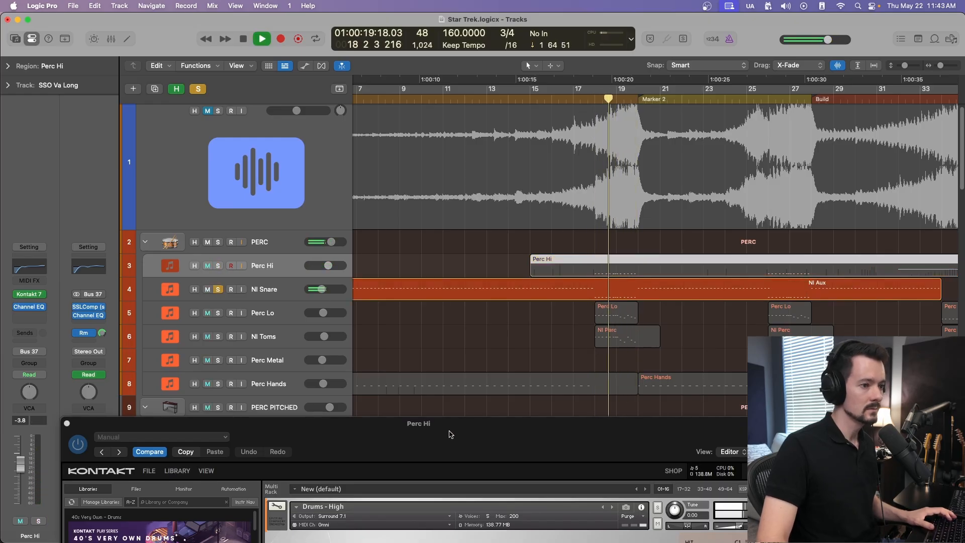
drag(448, 427, 440, 387)
click(218, 265)
key(space)
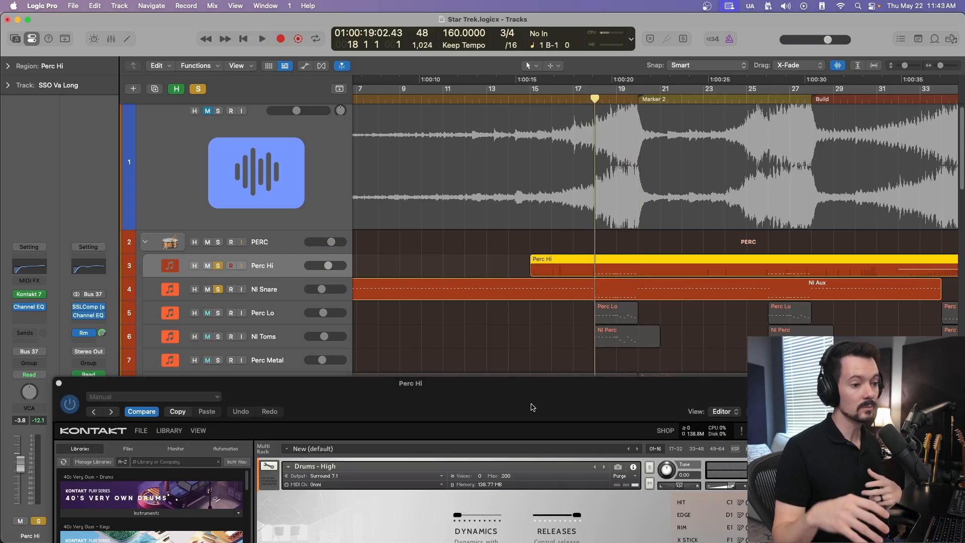
Clear the solos on Perc Hi and NI Snare and close the Perc Hi instrument window
click(218, 267)
click(220, 288)
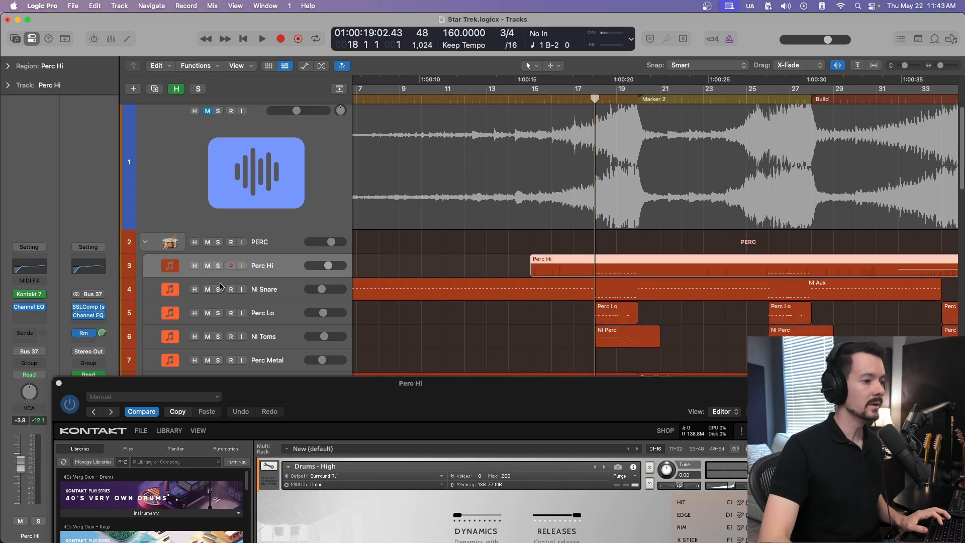
click(59, 384)
Solo Perc Lo and NI Toms, play their hits from bar 18 to bar 20 and clear the solos
scroll(606, 271, right, 3)
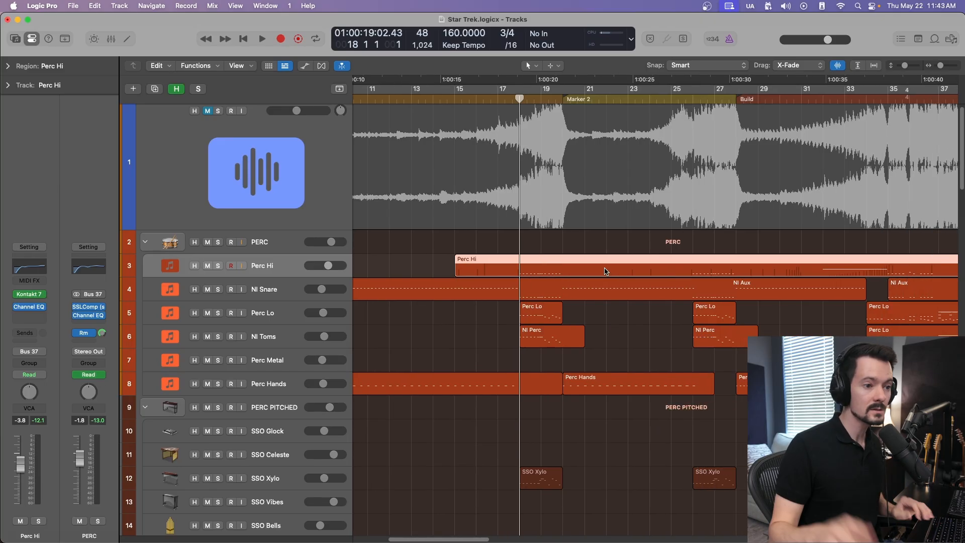
scroll(194, 240, down, 3)
drag(219, 259, 218, 282)
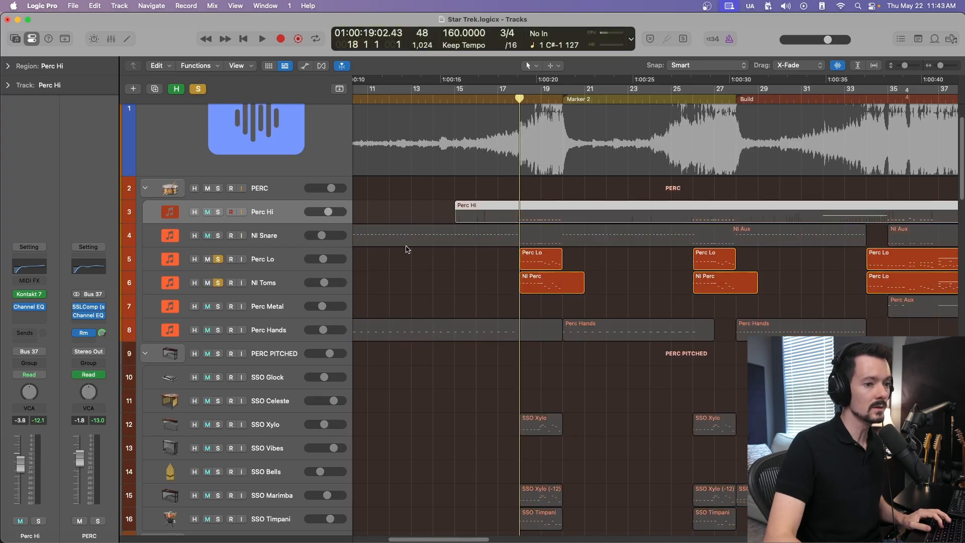
scroll(573, 221, down, 1)
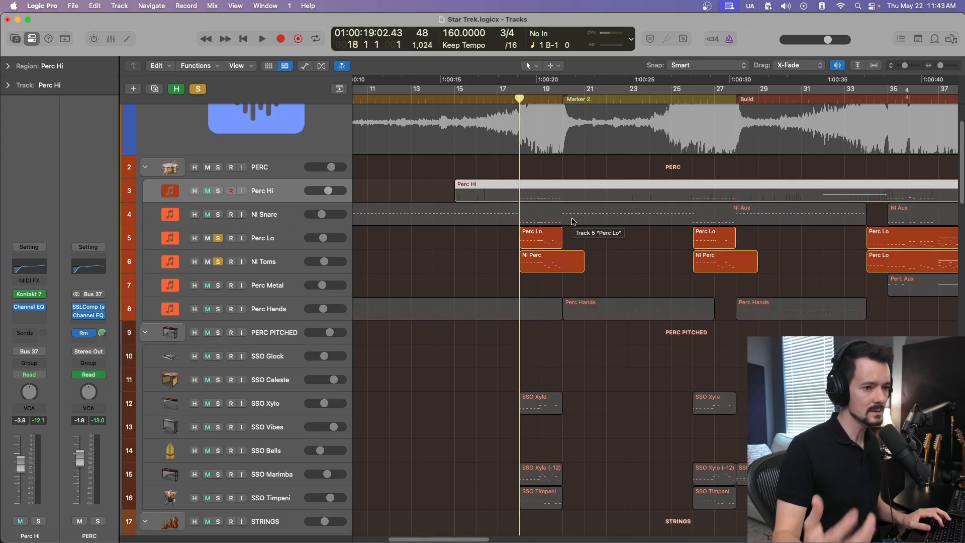
scroll(453, 251, right, 5)
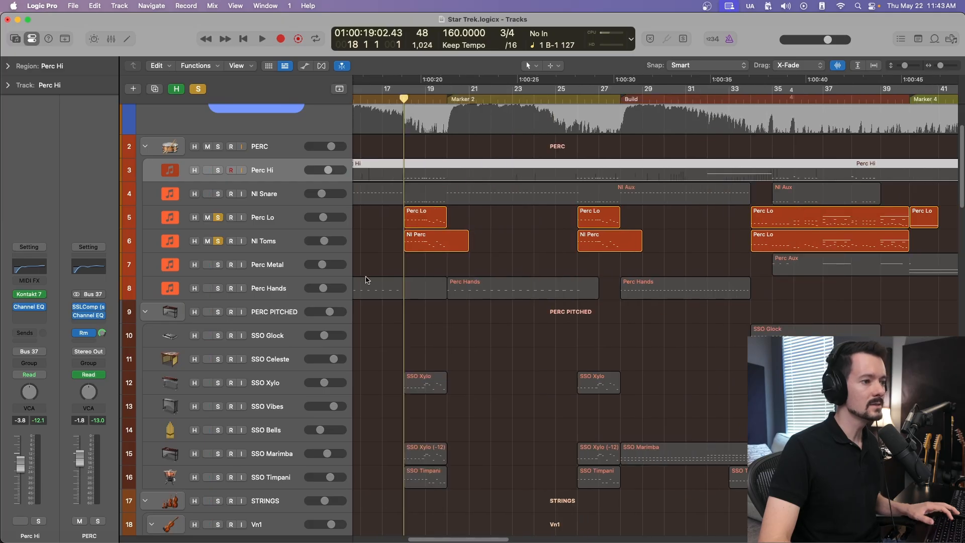
click(285, 250)
click(285, 263)
click(285, 249)
key(space)
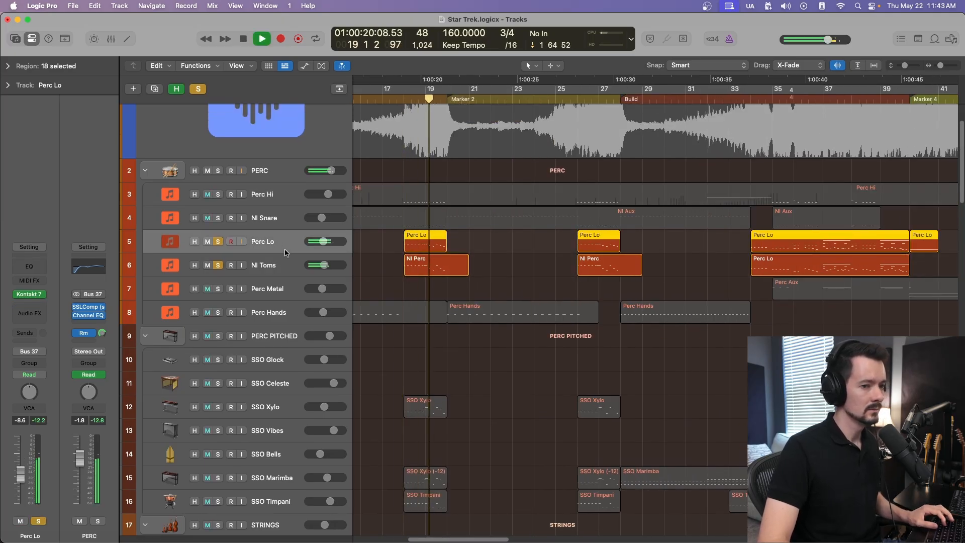
key(space)
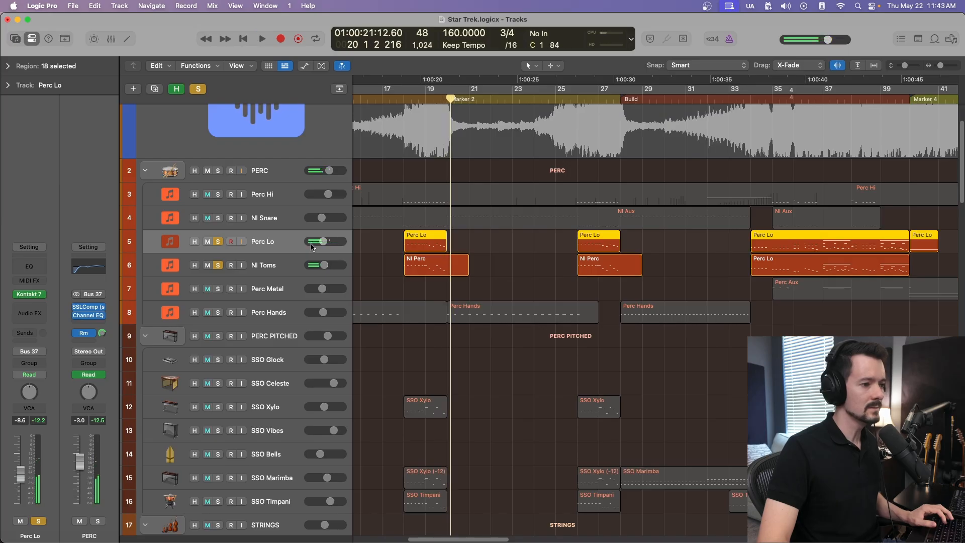
alt+click(219, 242)
Go through the SSO Glock, Celeste, Xylo and Vibes tracks, and briefly open the Vibes track's Kontakt instrument
scroll(290, 293, down, 5)
click(270, 200)
click(271, 226)
click(266, 249)
click(265, 277)
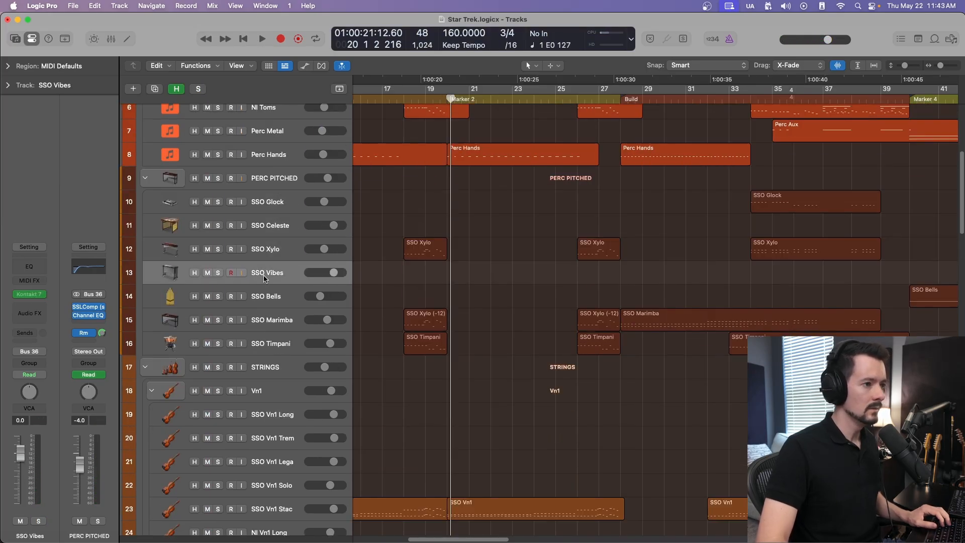
click(29, 297)
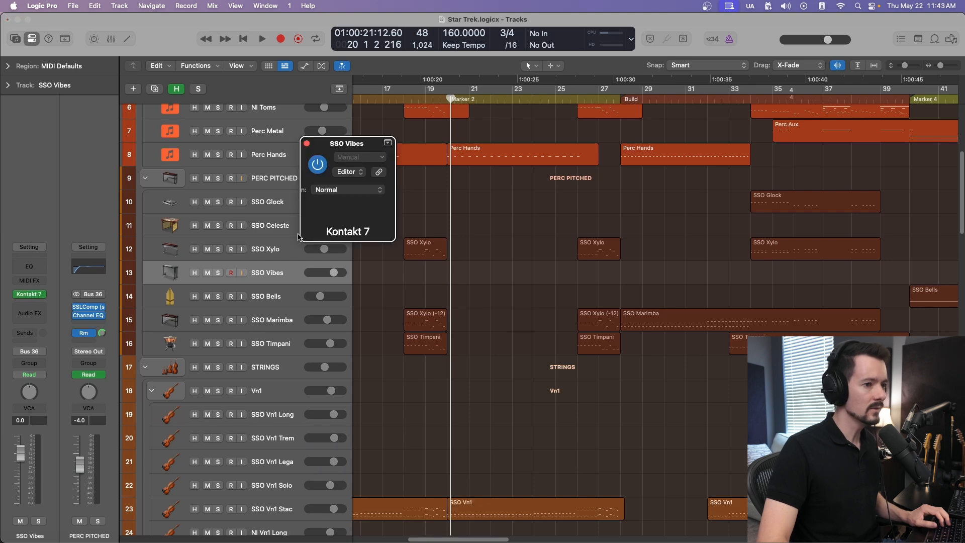
click(307, 144)
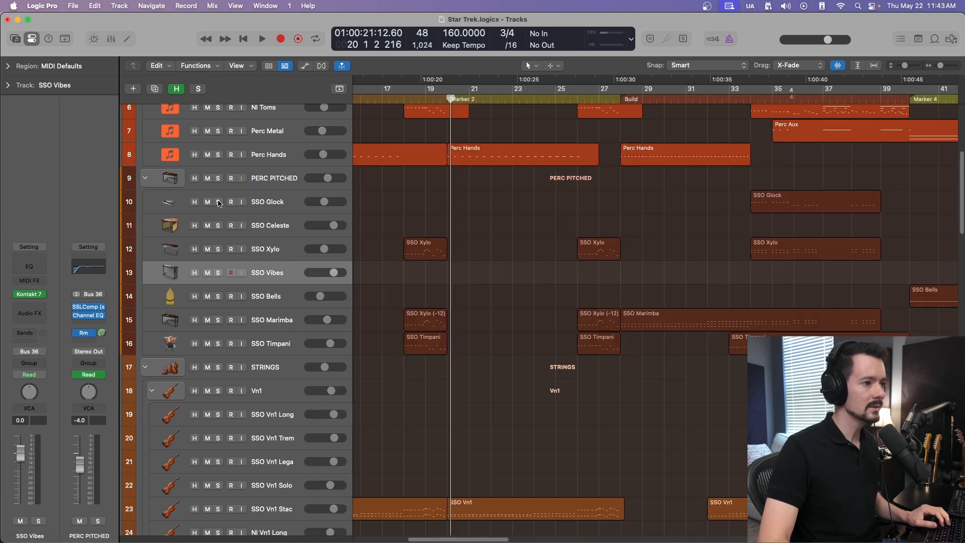
Solo the PERC PITCHED stack and play it from bar 18, skipping ahead to bar 26 and following the regions up to Marker 4
click(217, 178)
click(402, 99)
key(space)
scroll(437, 170, left, 2)
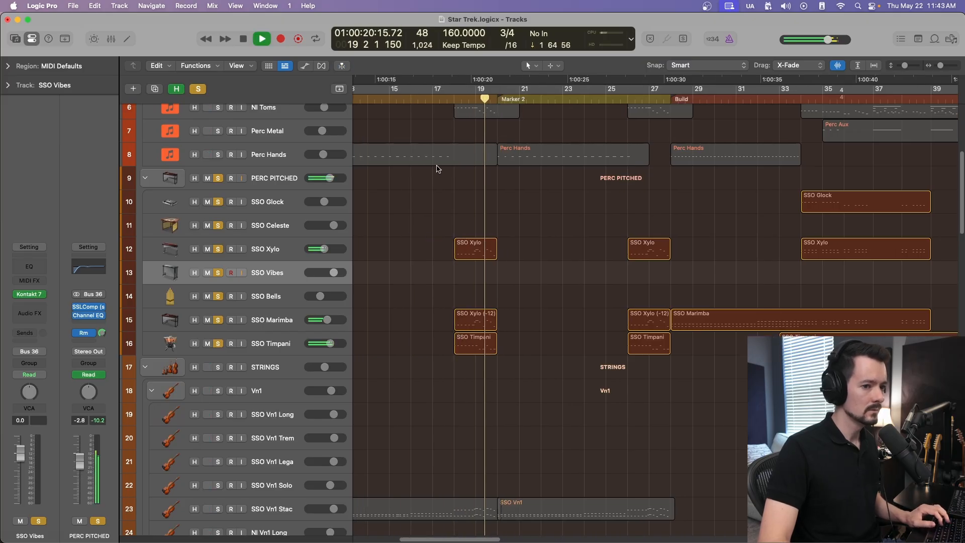
scroll(439, 169, right, 5)
click(496, 99)
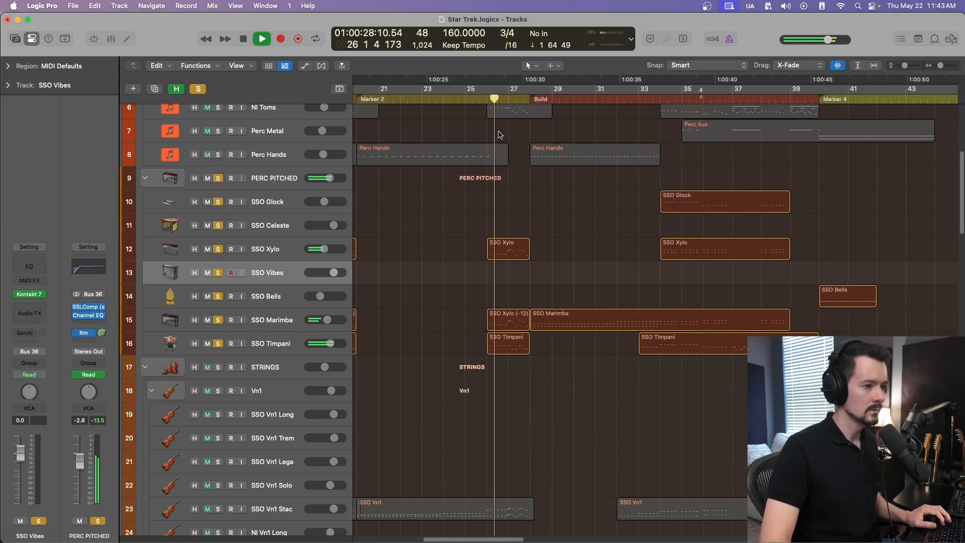
scroll(498, 134, right, 3)
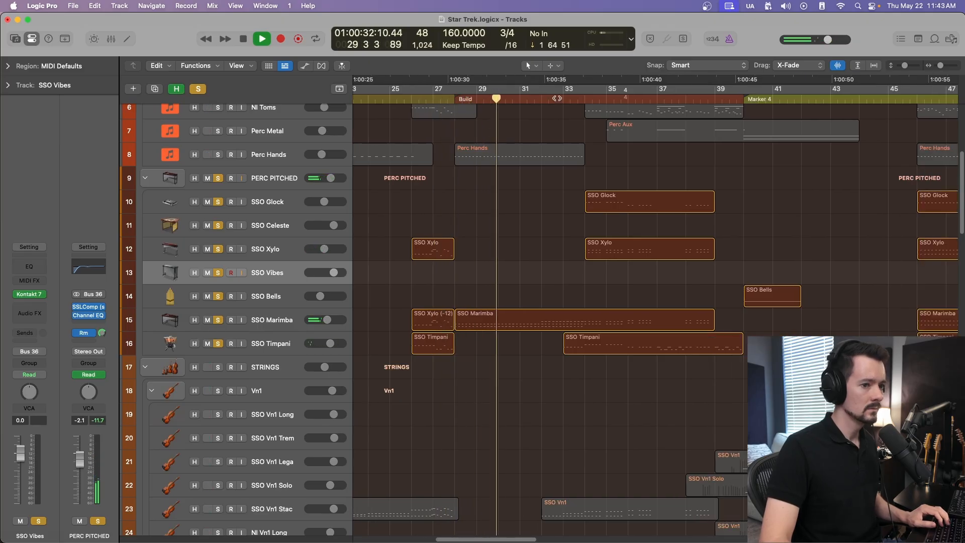
scroll(498, 181, right, 3)
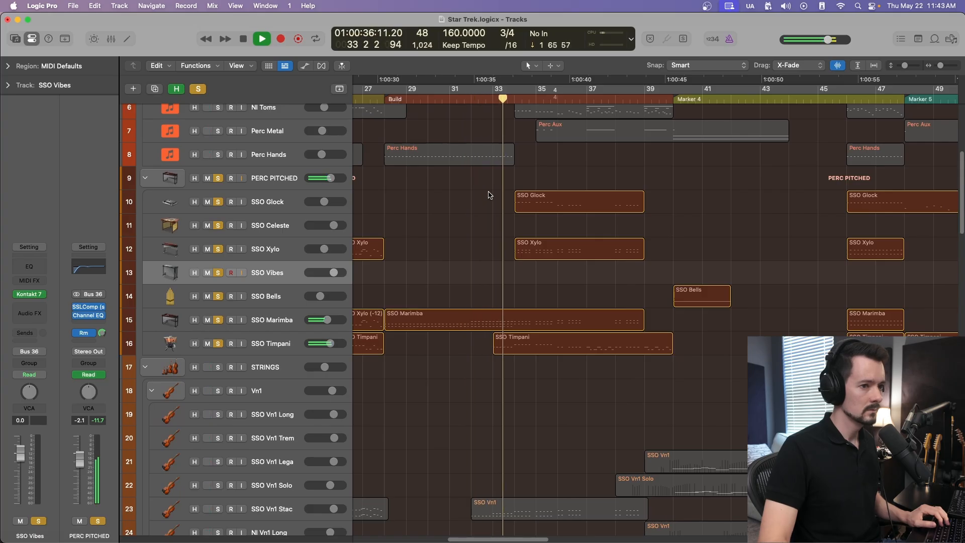
scroll(489, 195, right, 1)
scroll(488, 195, right, 1)
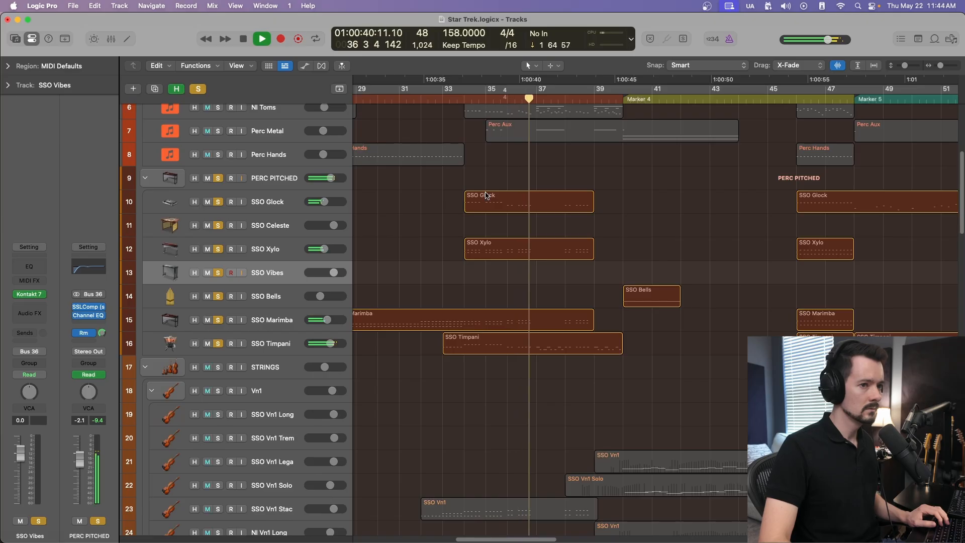
scroll(485, 195, right, 2)
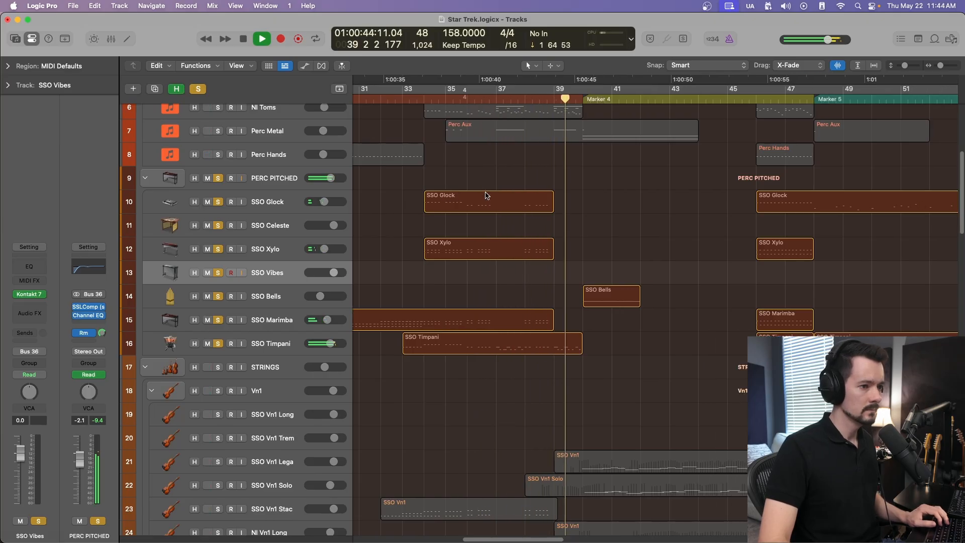
Open the SSO Bells track's Kontakt instrument during playback, close it again and stop playback
click(300, 302)
click(29, 294)
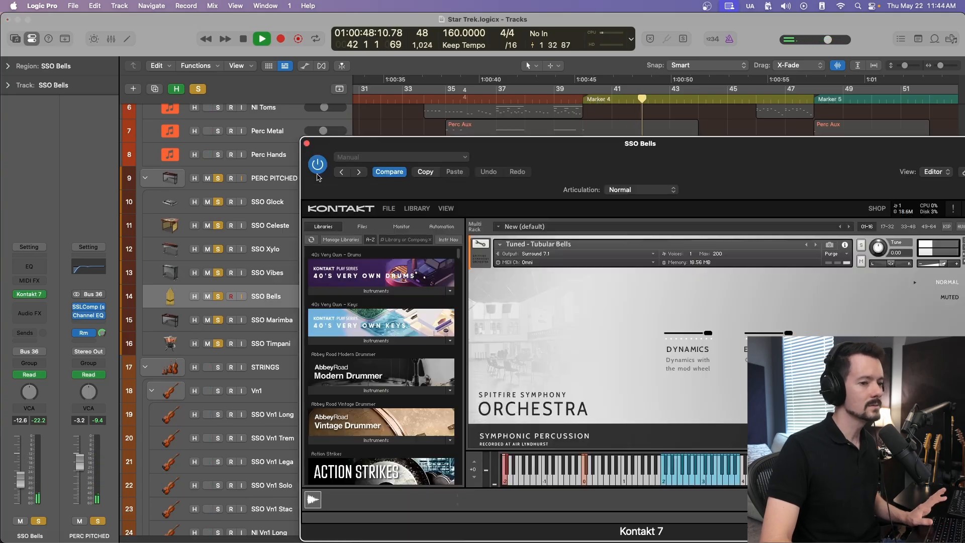
click(307, 143)
key(space)
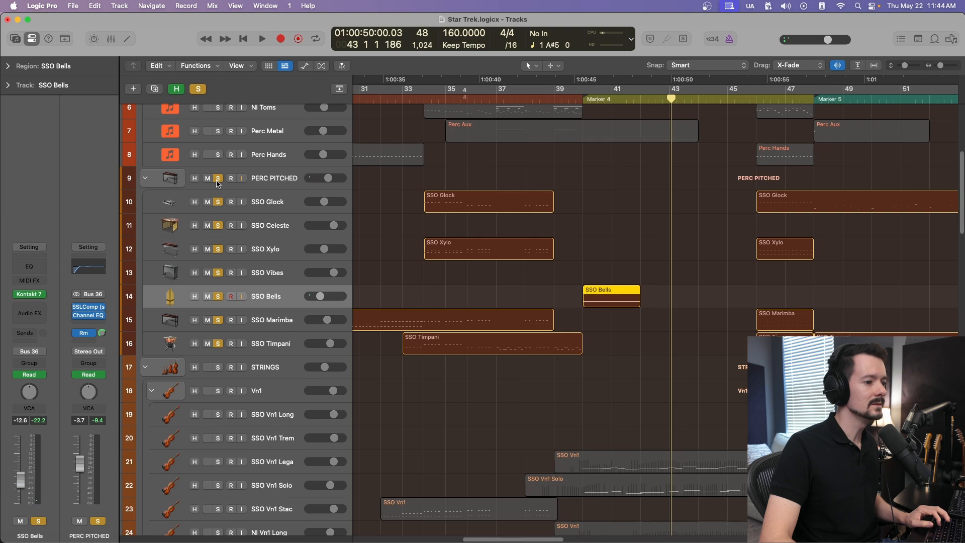
Look over the first violin tracks, solo SSO Vn1 Lega and play it from Marker 4
scroll(252, 281, down, 5)
click(283, 228)
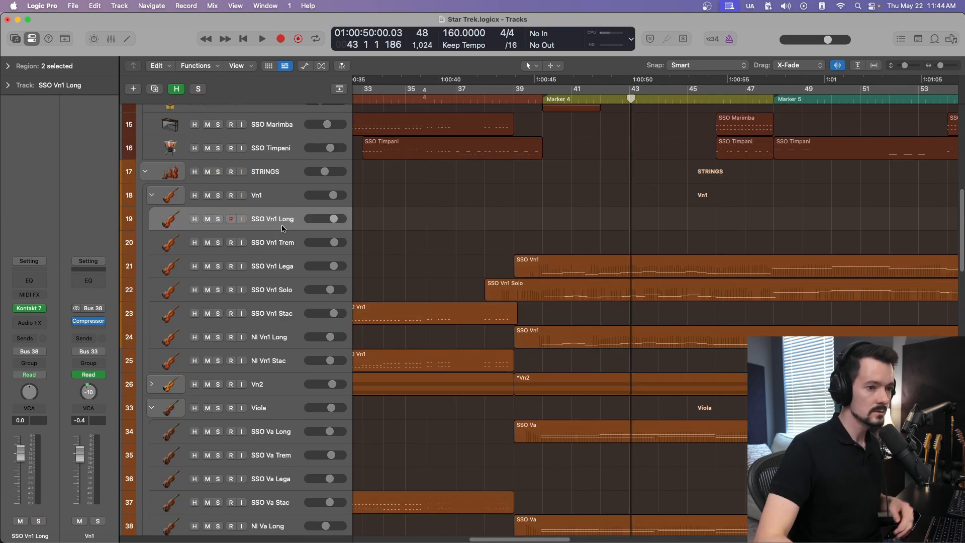
click(272, 293)
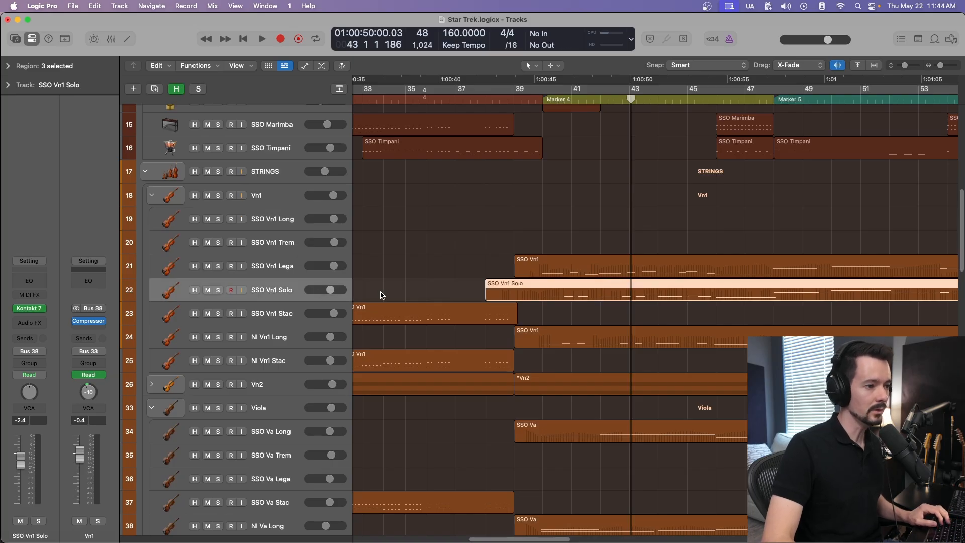
click(217, 266)
click(551, 109)
key(space)
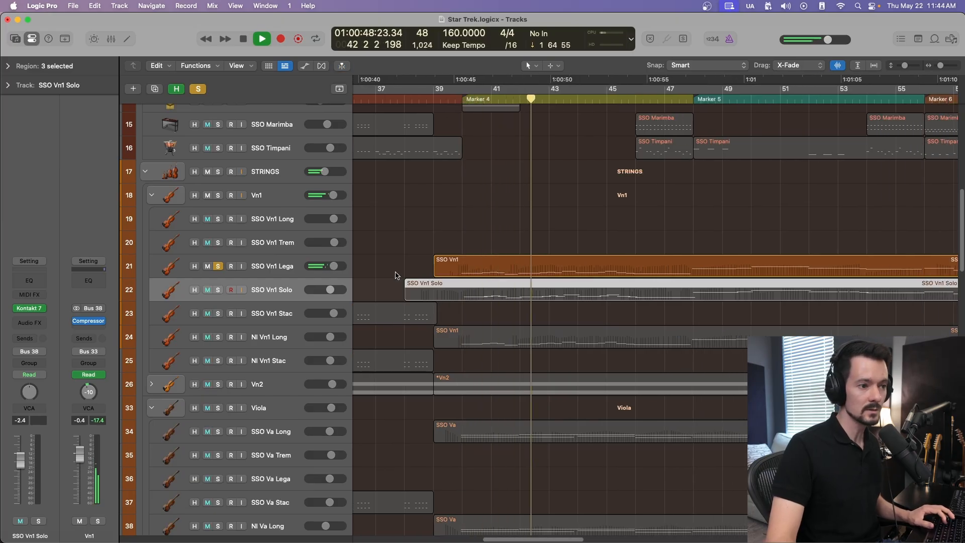
key(space)
Switch the solo from SSO Vn1 Lega to SSO Vn1 Solo and play it from Marker 4 until bar 42
click(218, 290)
click(218, 266)
click(462, 99)
key(space)
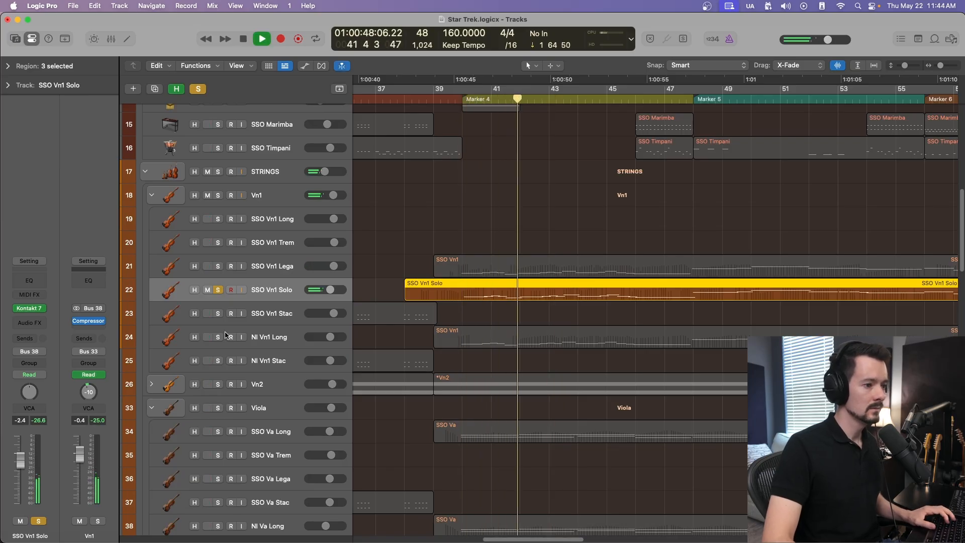
key(space)
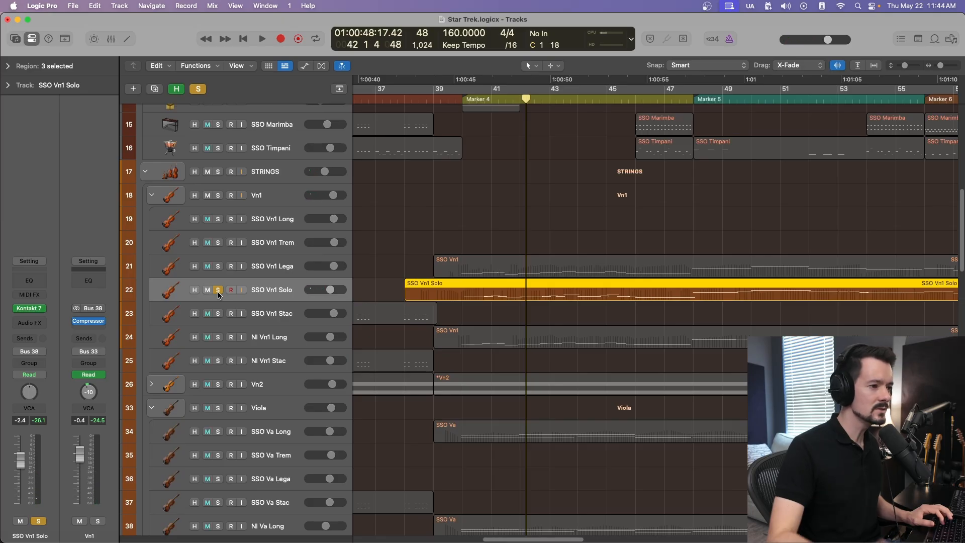
Solo NI Vn1 Long and play it from Marker 4, bringing in SSO Vn1 Lega and SSO Vn1 Solo to hear the layers until bar 45
click(218, 340)
click(455, 100)
key(space)
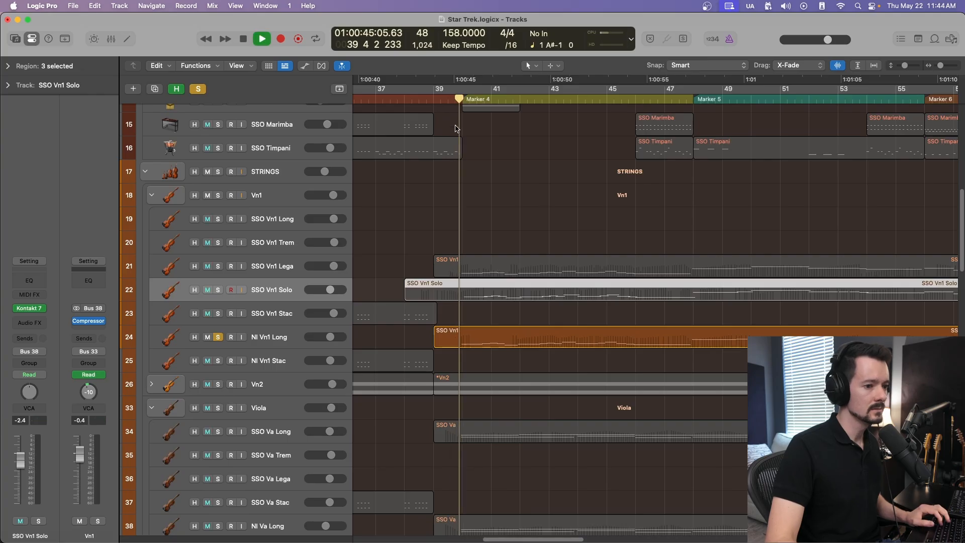
click(219, 267)
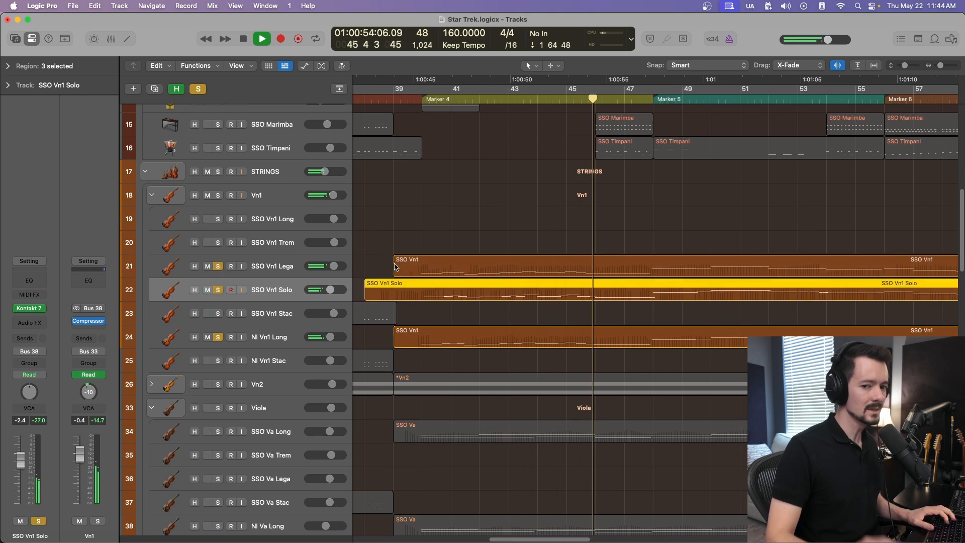
key(space)
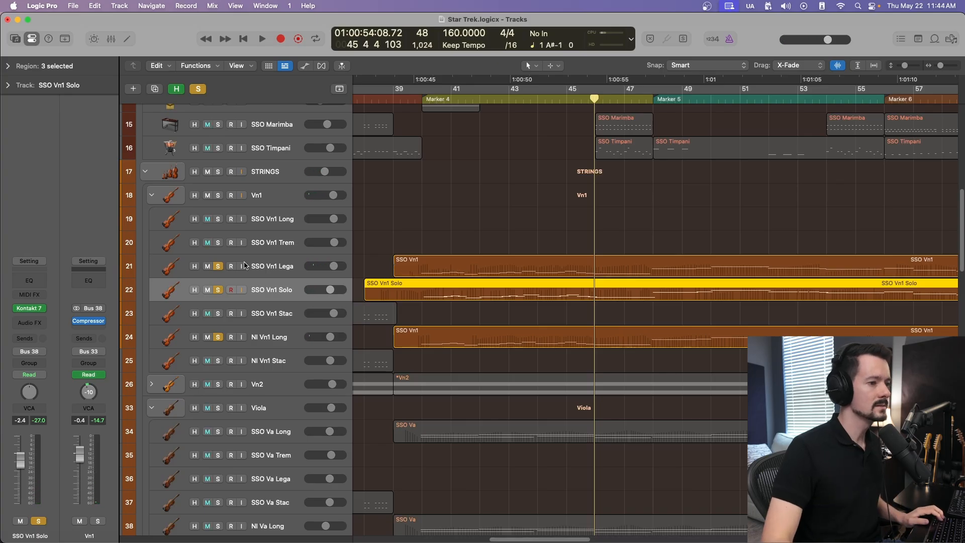
Clear the long first violin solos and play SSO Vn1 Stac soloed from bar 32, layering NI Vn1 Stac during playback
drag(217, 267, 218, 337)
scroll(394, 340, left, 9)
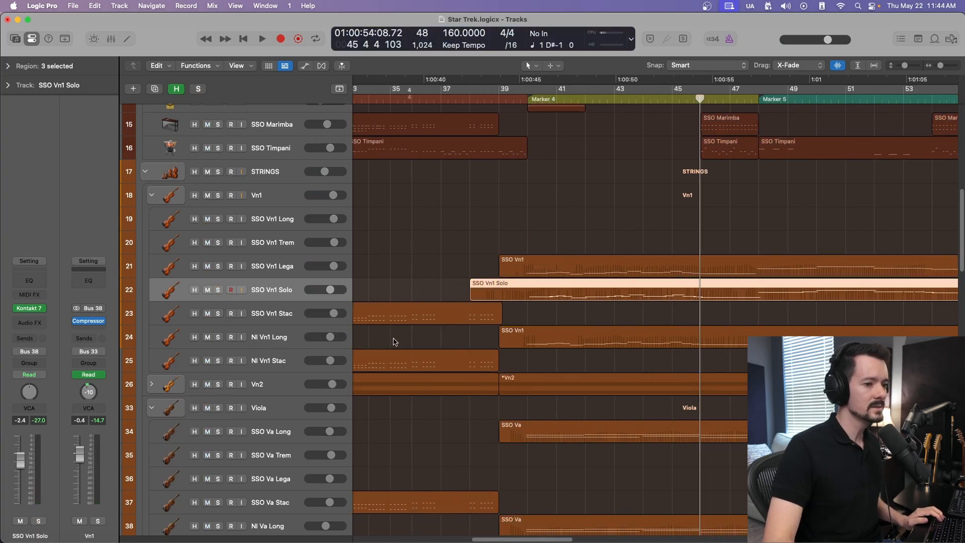
click(220, 315)
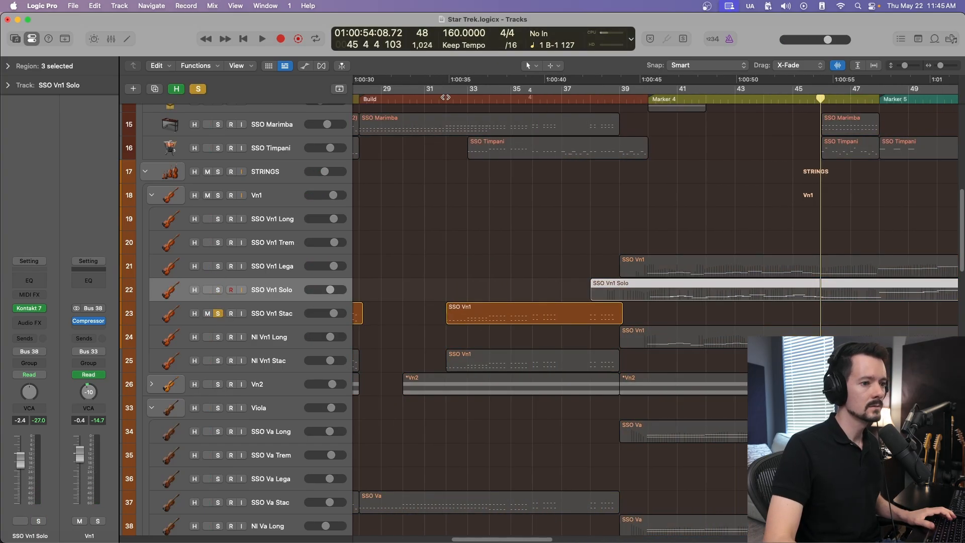
double_click(445, 97)
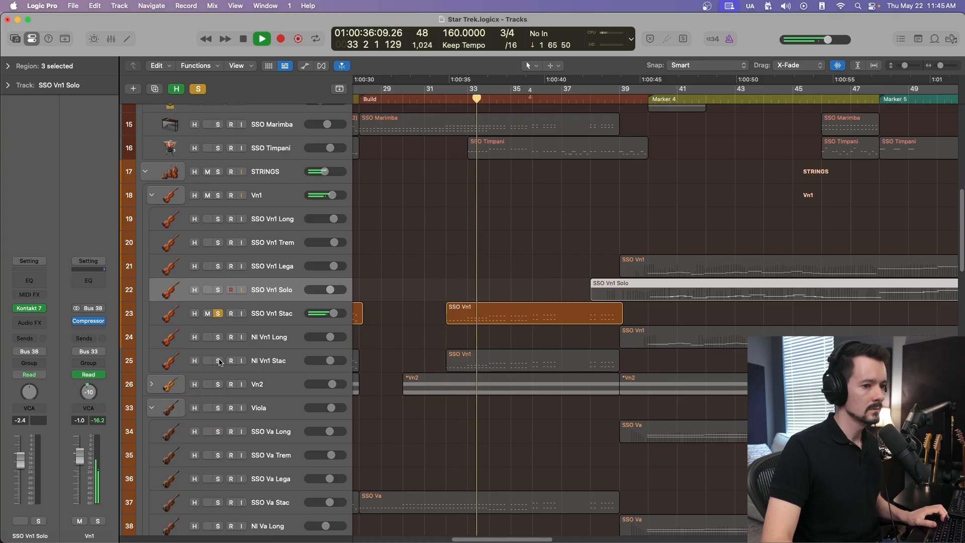
click(218, 361)
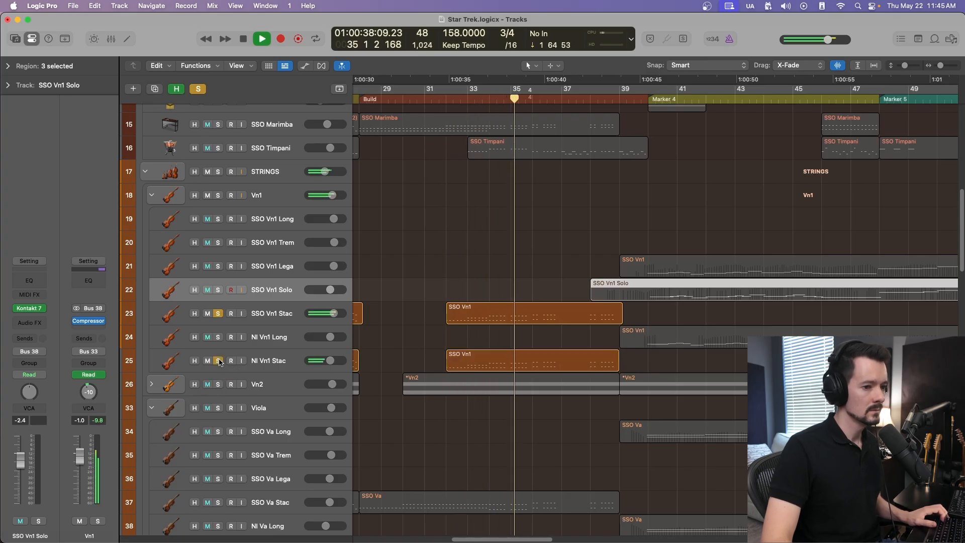
click(218, 313)
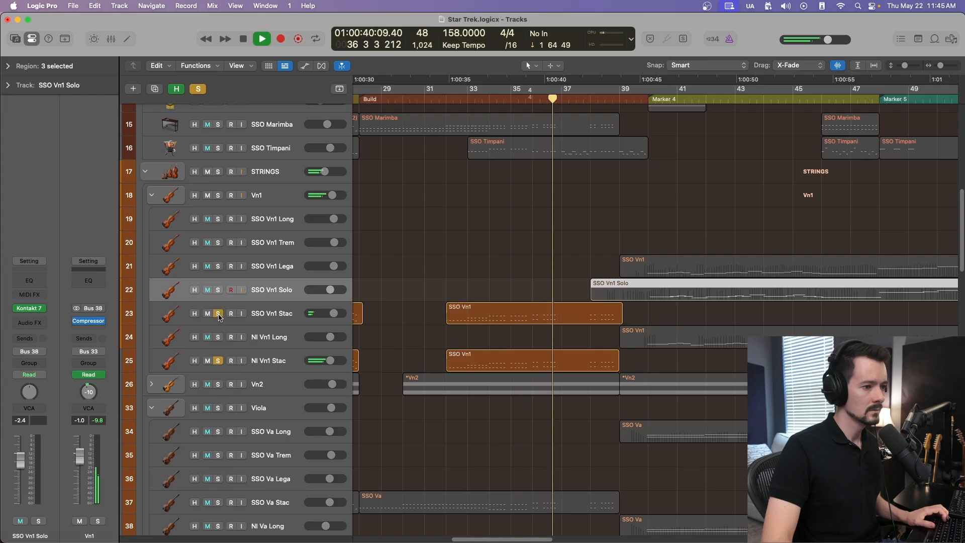
key(space)
Pass over the remaining strings to the BRASS section, expand the Trumpets stack and select the SSO Tpt Long track
scroll(545, 292, down, 10)
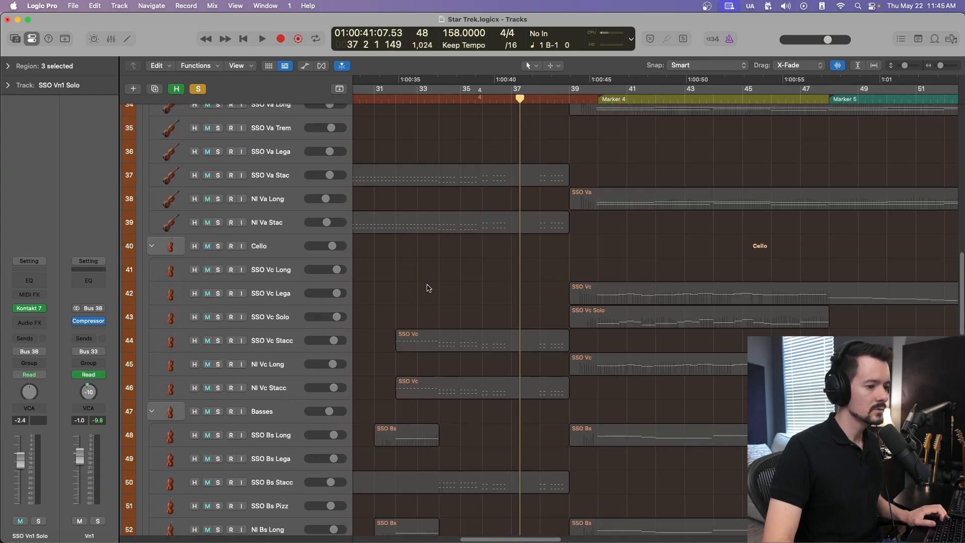
scroll(428, 289, right, 2)
scroll(425, 289, down, 4)
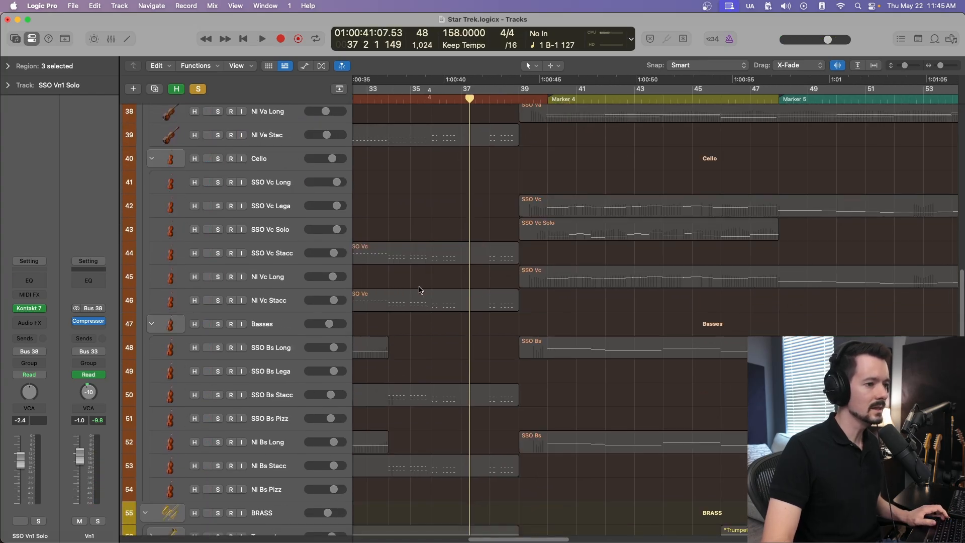
scroll(421, 290, left, 3)
scroll(241, 313, down, 2)
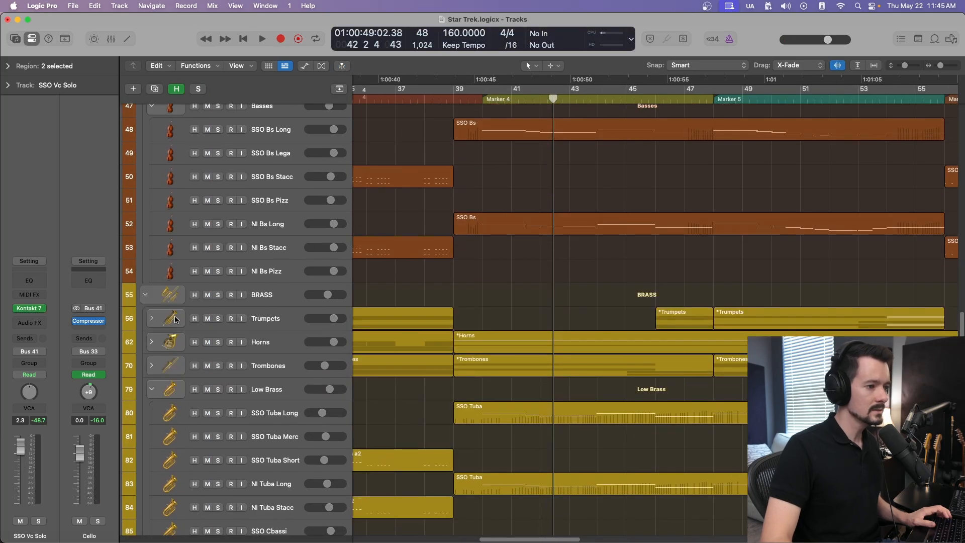
click(152, 320)
scroll(260, 300, down, 1)
click(300, 327)
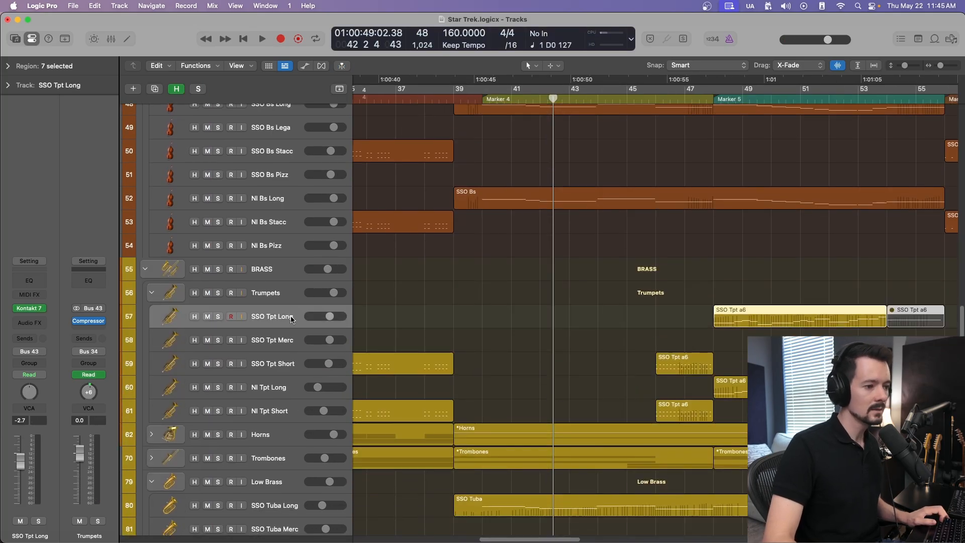
scroll(281, 334, right, 2)
scroll(258, 344, down, 1)
scroll(225, 324, right, 3)
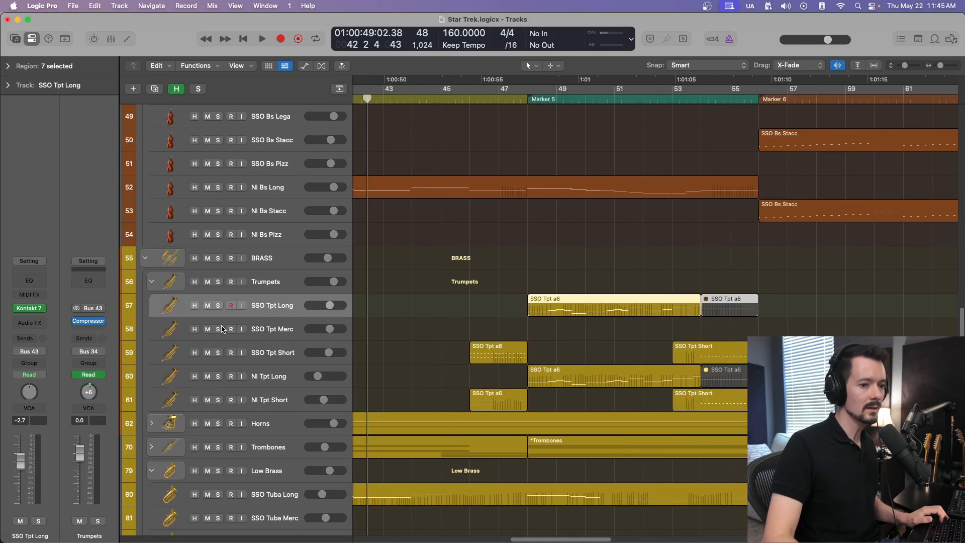
Solo SSO Tpt Long and play it from Marker 5 until bar 50
click(218, 306)
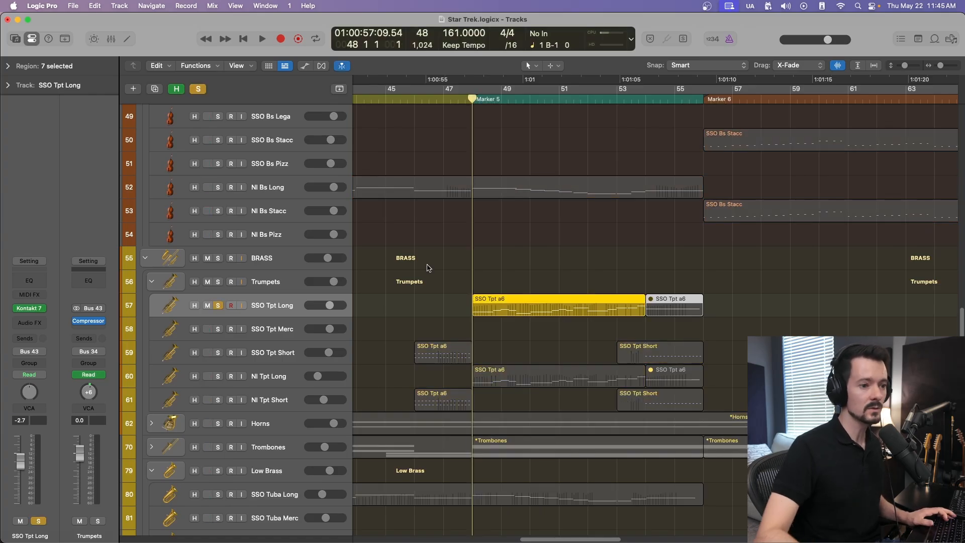
key(space)
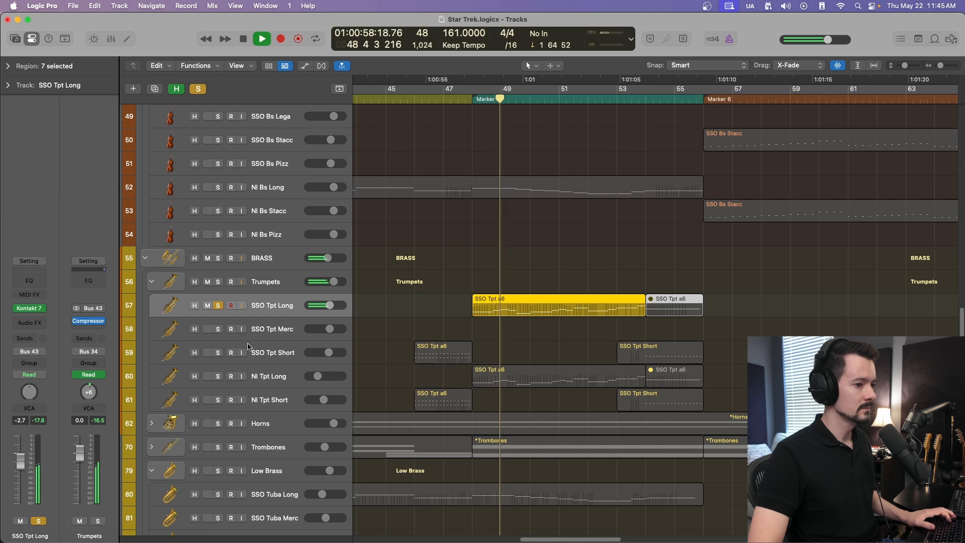
key(space)
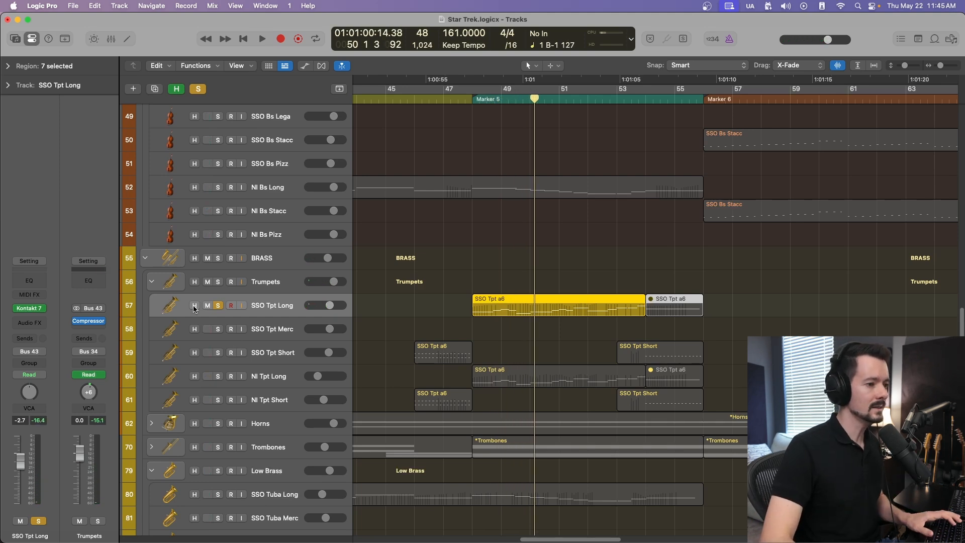
Switch the solo to NI Tpt Long, play it from Marker 5 and add SSO Tpt Long to hear the trumpet layers together
click(219, 305)
click(218, 376)
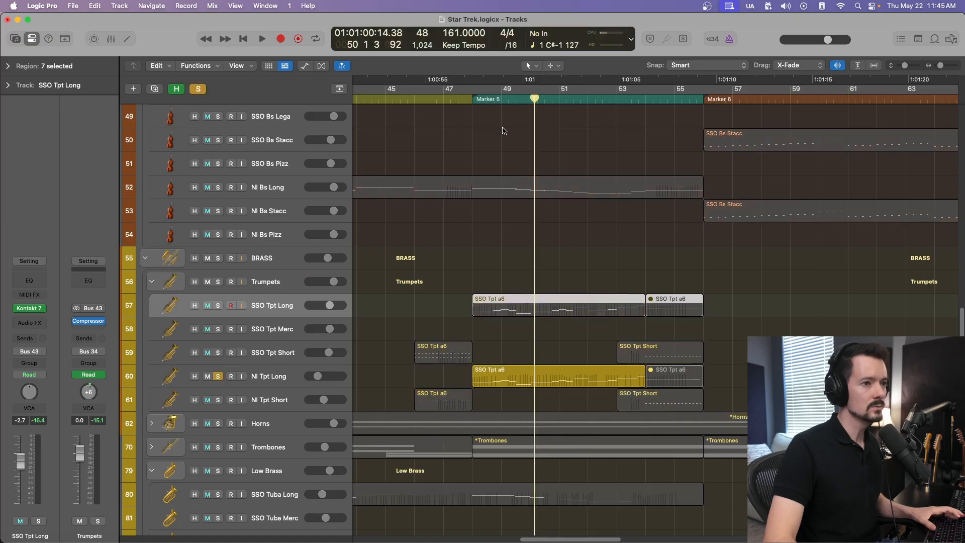
click(471, 99)
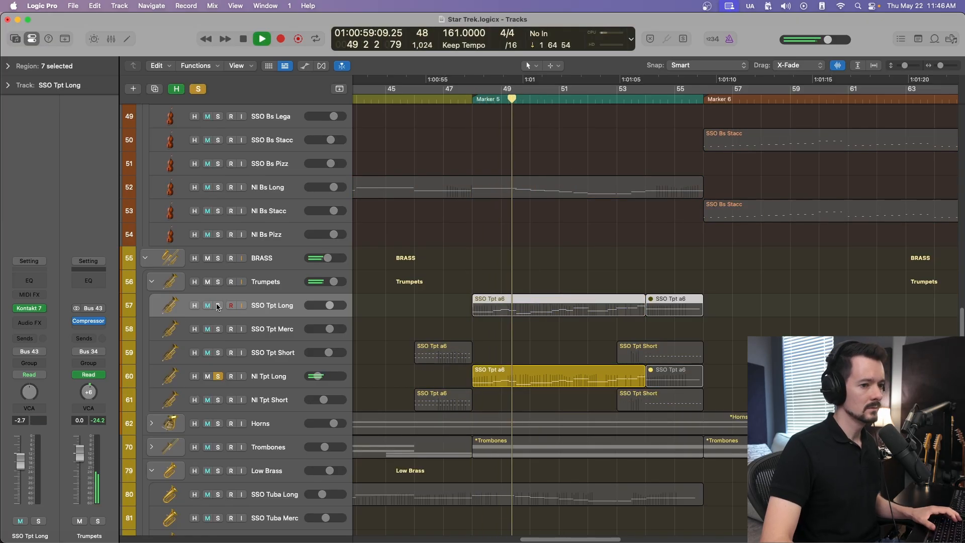
click(219, 306)
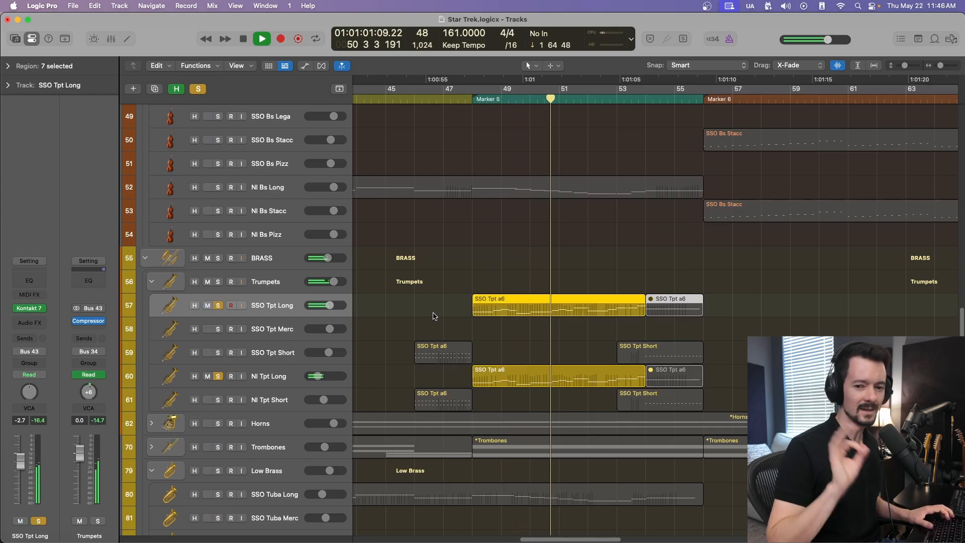
key(space)
Clear the trumpet solos, solo and expand the Horns stack, and play SSO Hrn Legato on its own from Marker 4
click(218, 307)
click(218, 376)
click(218, 423)
click(151, 423)
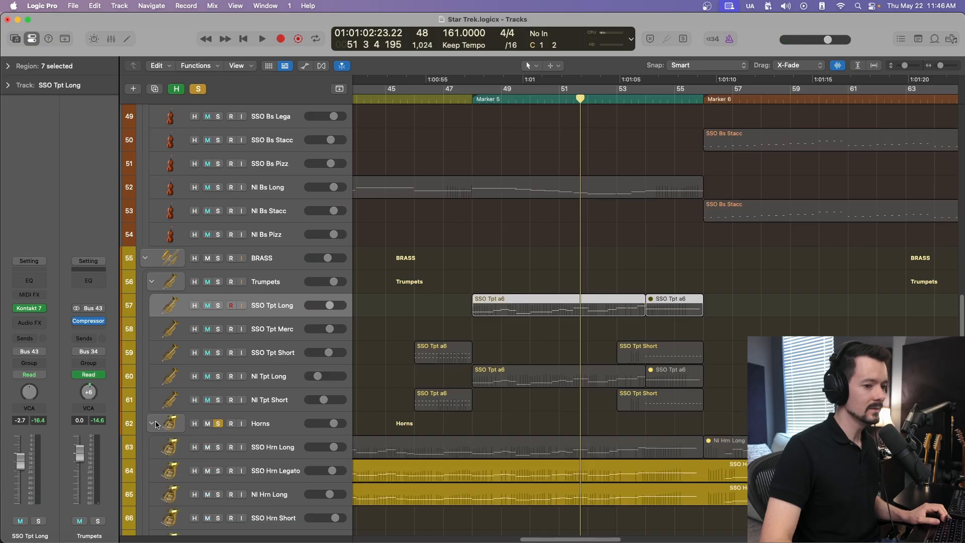
scroll(466, 221, down, 5)
scroll(467, 221, left, 6)
click(450, 108)
click(218, 307)
key(space)
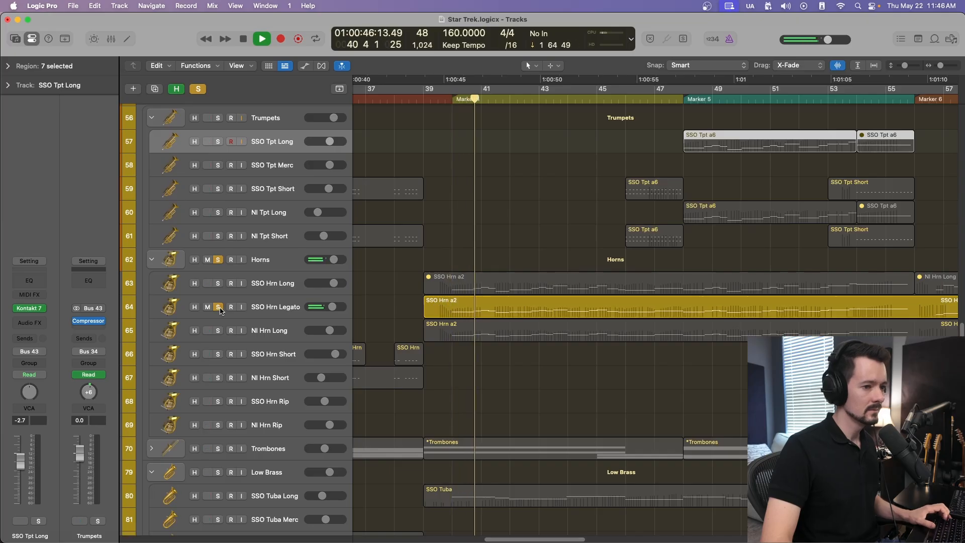
key(space)
Switch the solo from SSO Hrn Legato to NI Hrn Long and play it from Marker 4 until bar 42
click(218, 331)
click(218, 307)
click(451, 90)
key(space)
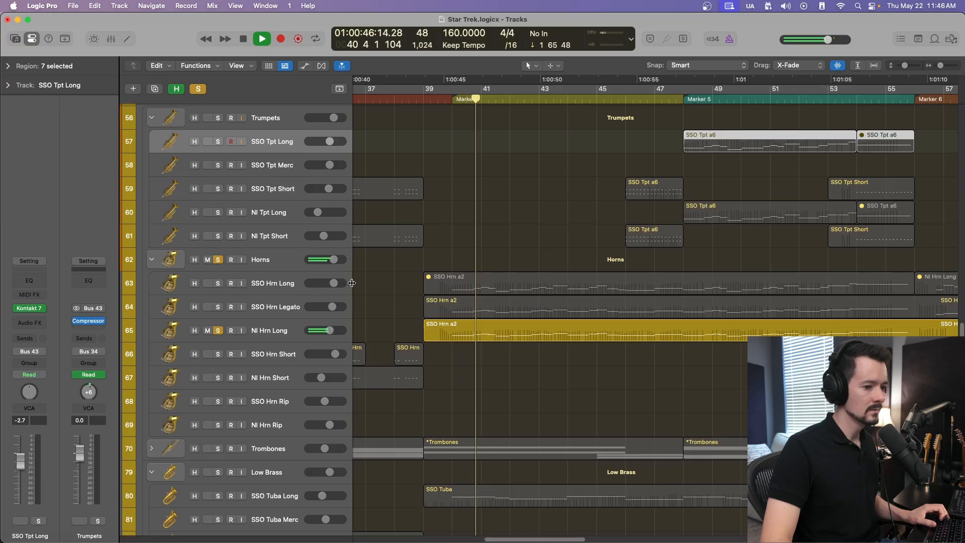
scroll(360, 276, down, 3)
key(space)
Solo the Trombones stack and expand it to view the tracks and regions inside
scroll(216, 301, down, 2)
click(221, 320)
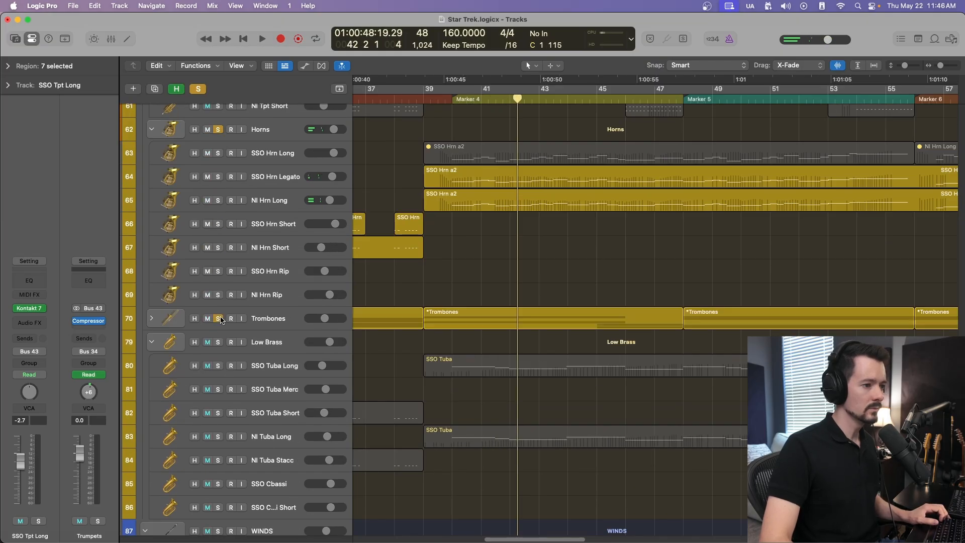
click(159, 321)
scroll(408, 321, right, 2)
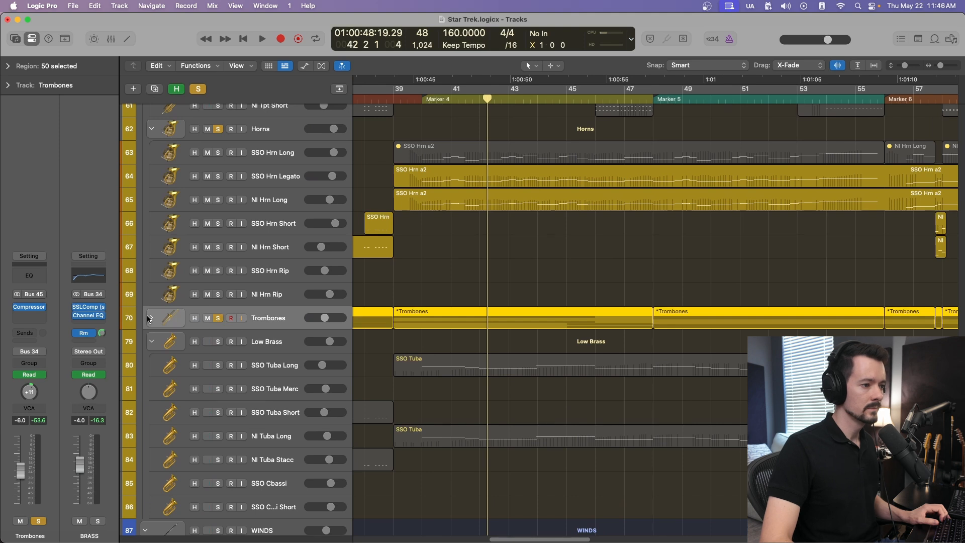
click(149, 318)
scroll(470, 205, down, 3)
scroll(469, 205, left, 1)
scroll(470, 205, right, 2)
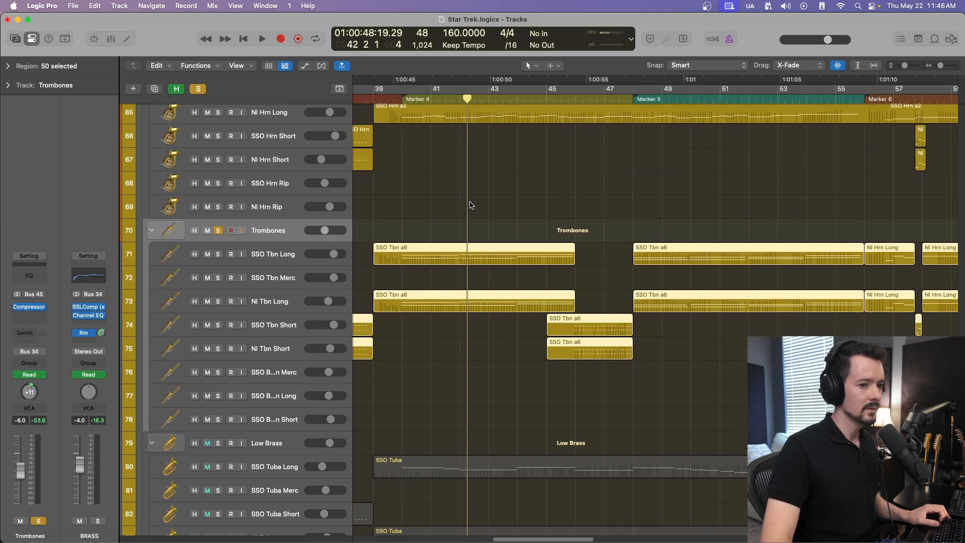
scroll(471, 205, right, 2)
Select the SSO BSTbn Long track and widen the track headers to show the full bass trombone names
click(629, 385)
click(280, 357)
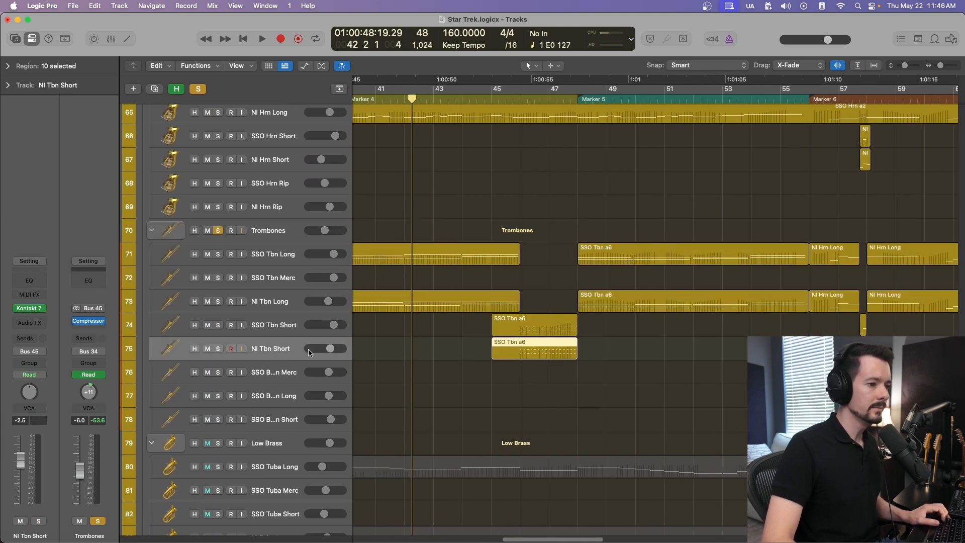
click(286, 401)
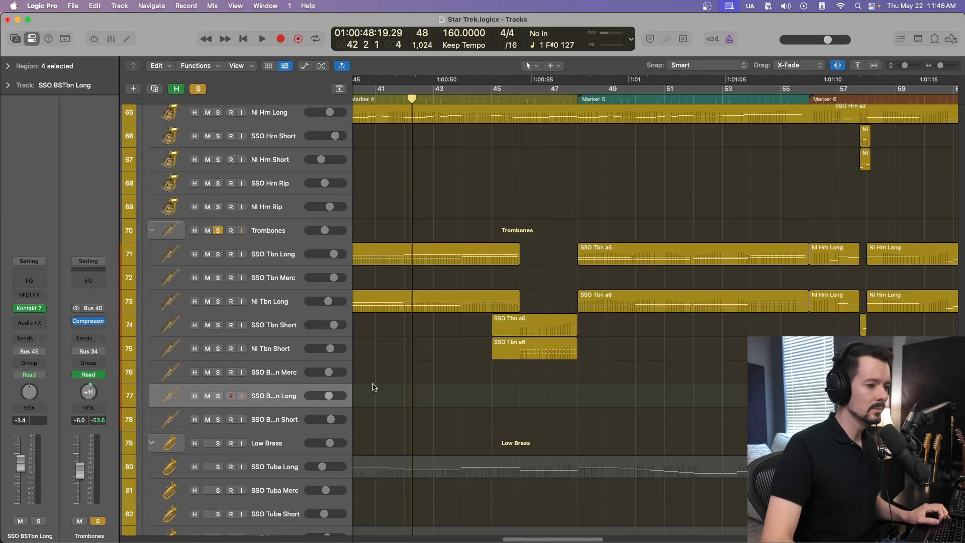
drag(351, 386, 398, 386)
Play the soloed Trombones from about bar 72, where the bass trombone joins, pausing and resuming playback once
scroll(468, 363, right, 10)
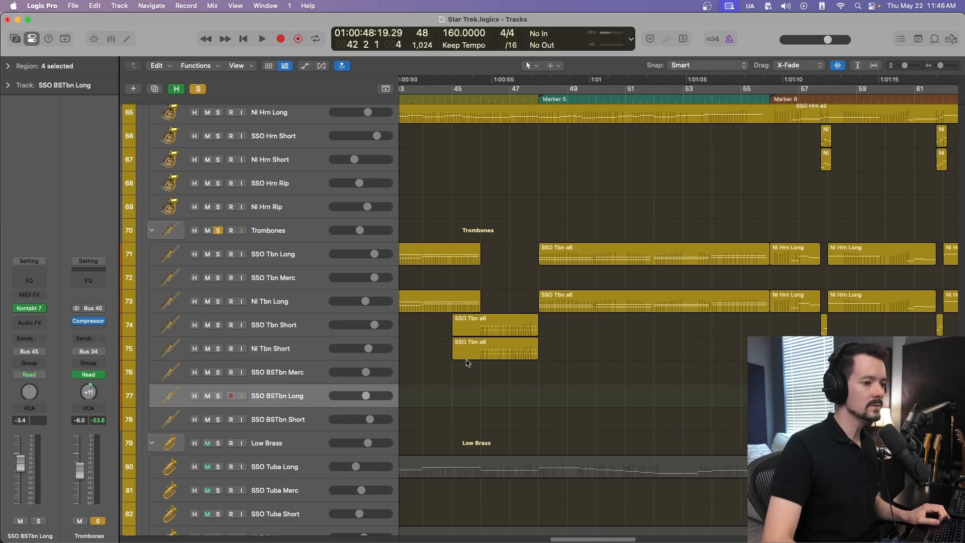
scroll(467, 363, right, 3)
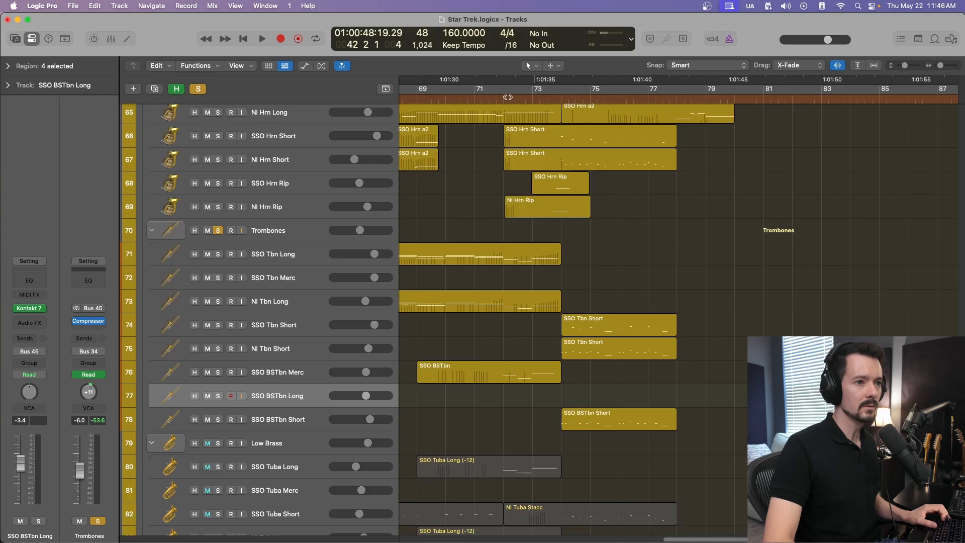
click(500, 100)
key(space)
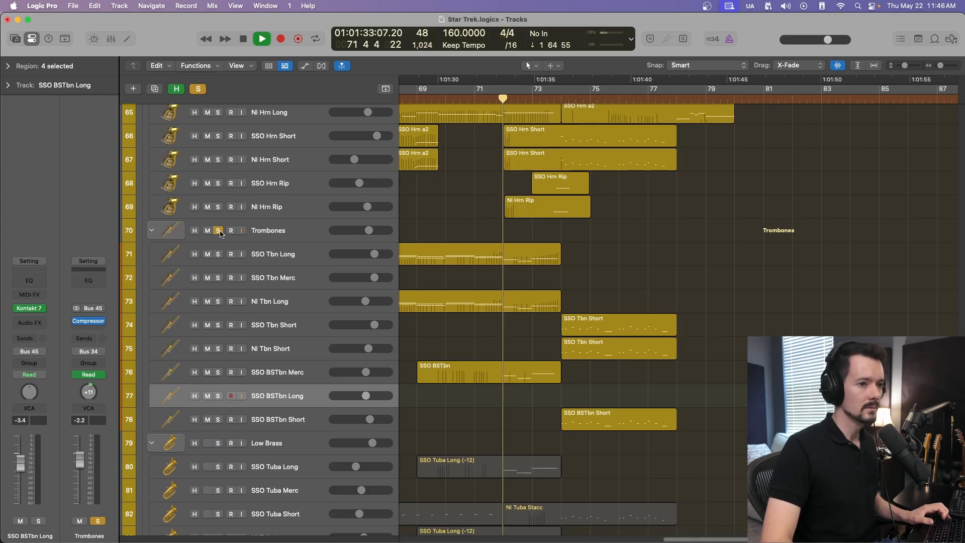
scroll(222, 201, up, 6)
scroll(224, 177, down, 6)
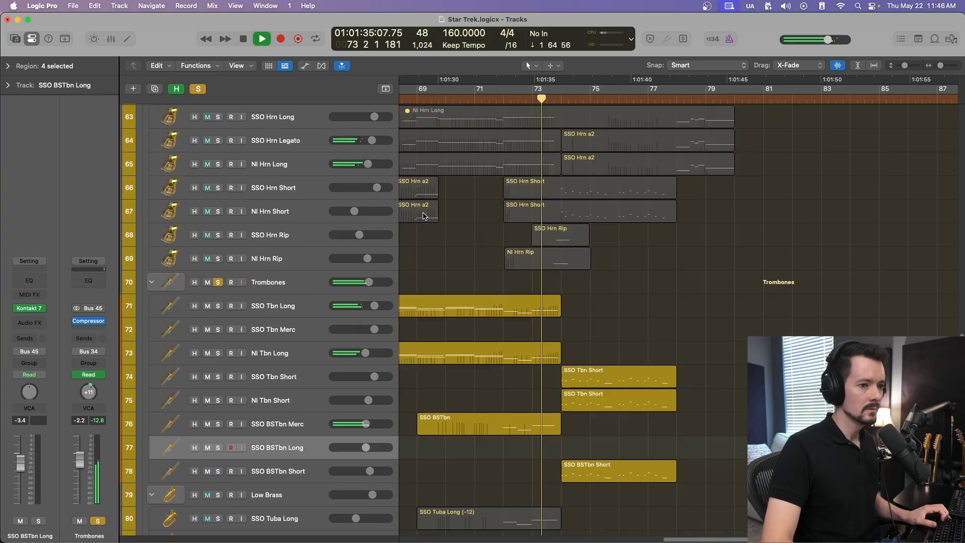
scroll(431, 209, left, 3)
key(space)
key(space)
Follow the Trombones playback through the short-note regions to bar 76 and replay the passage from bar 71
scroll(498, 198, right, 5)
scroll(472, 215, down, 2)
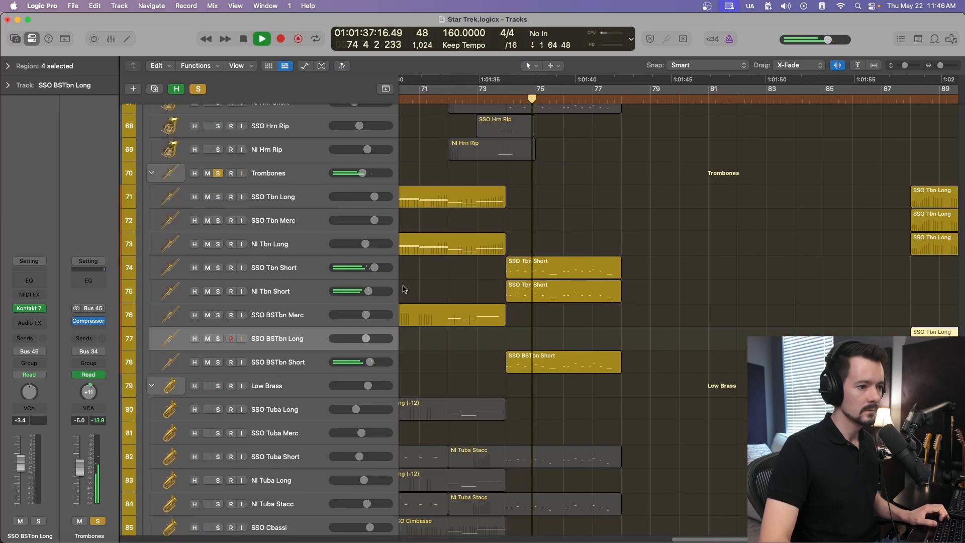
scroll(516, 313, left, 2)
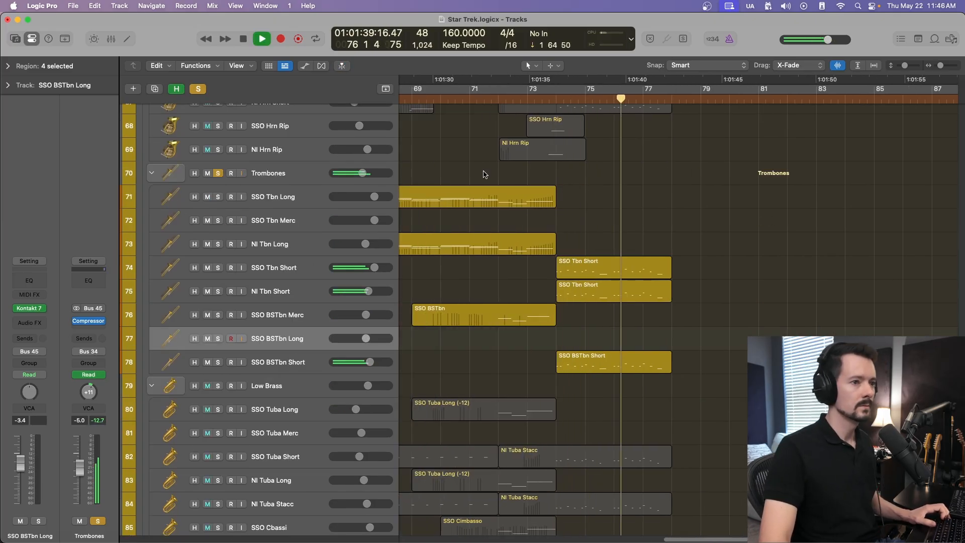
click(491, 97)
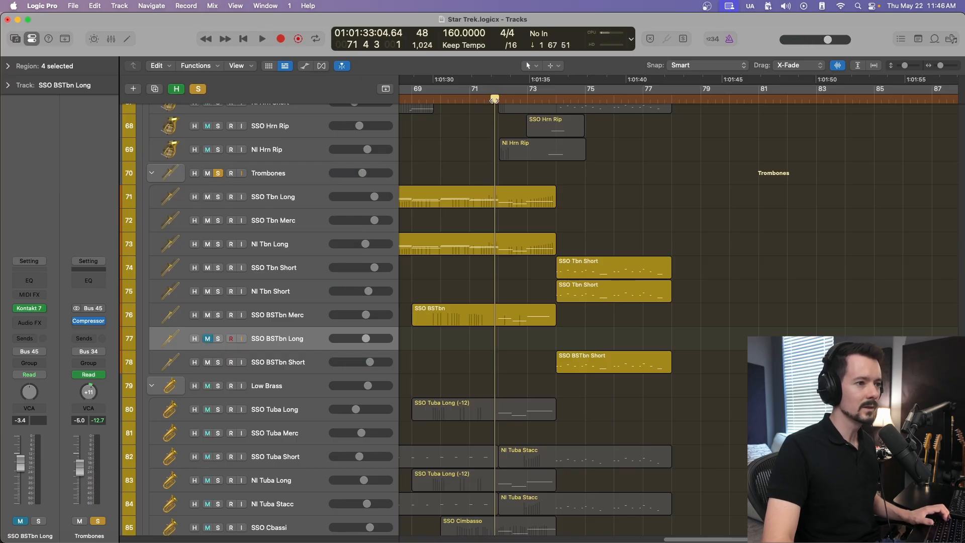
key(space)
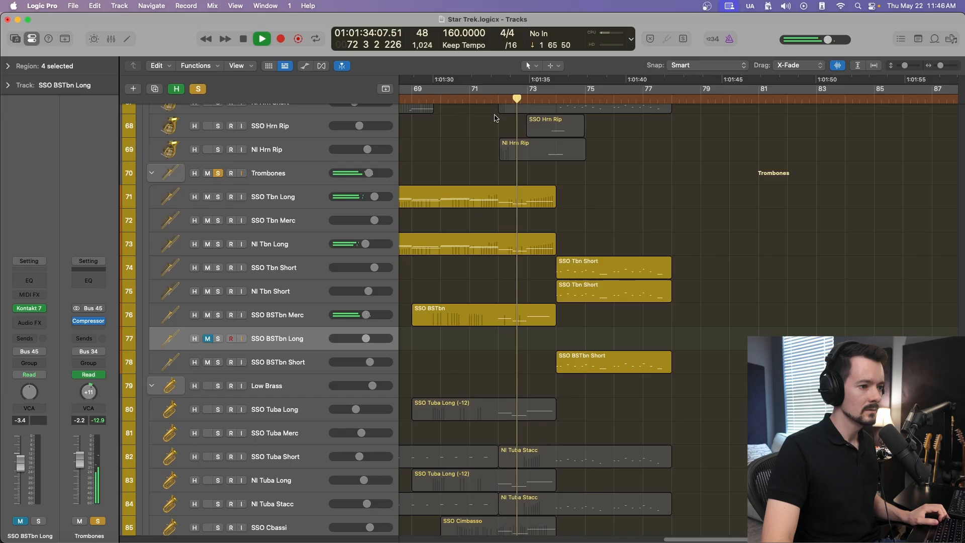
Play the soloed Trombones from about bar 72 with the three bass trombone tracks muted
key(space)
click(498, 99)
key(space)
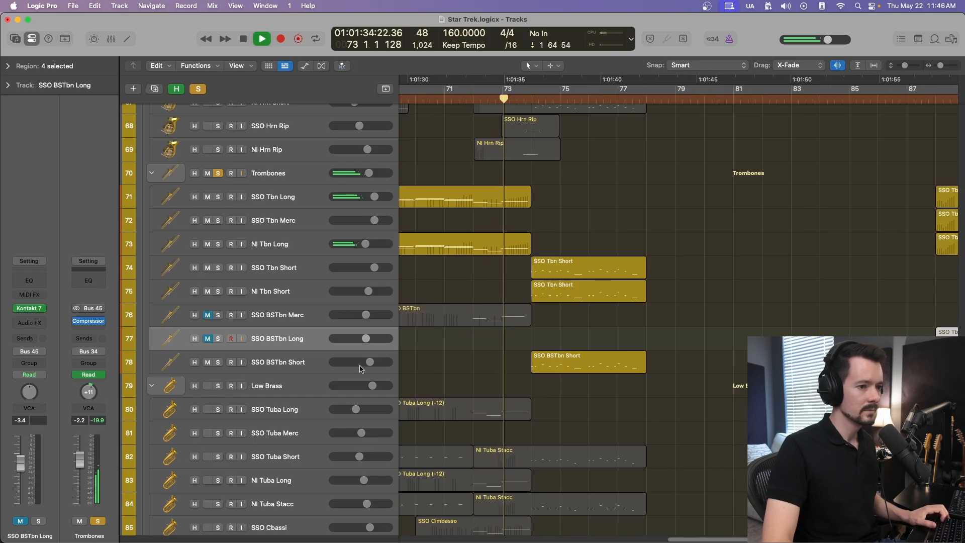
click(209, 363)
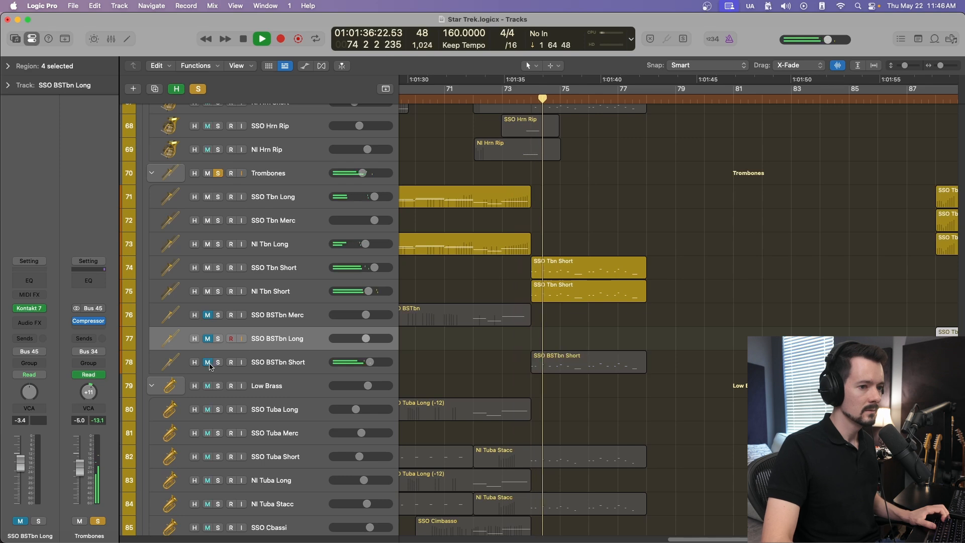
key(space)
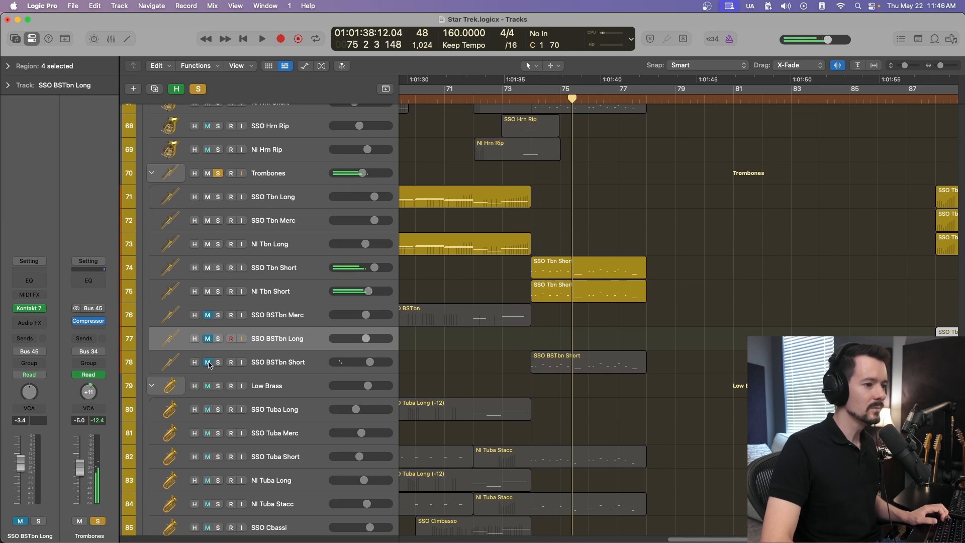
Unmute the bass trombone tracks and replay the soloed Trombones from about bar 72
drag(208, 363, 208, 320)
click(474, 99)
key(space)
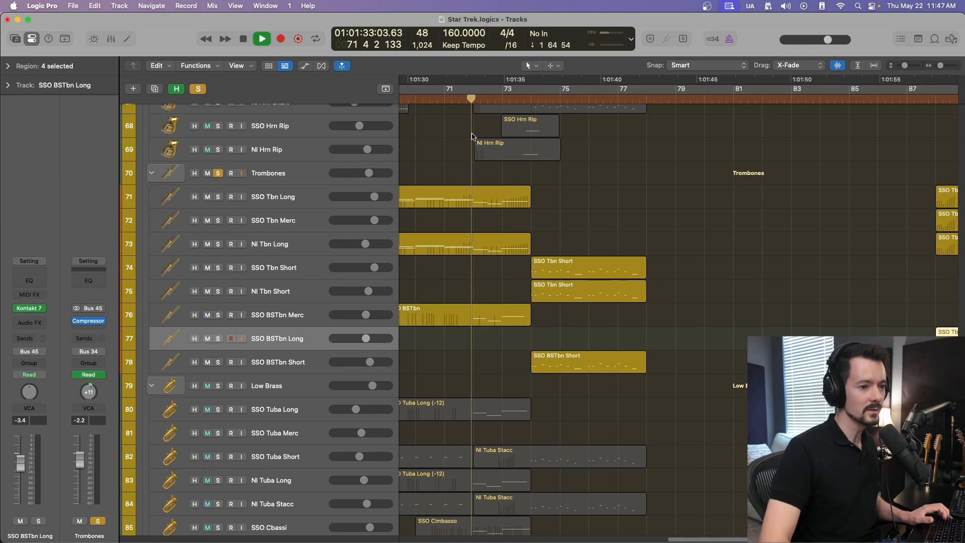
Take the Trombones stack off solo and audition SSO BSTbn Short alone through bar 75, clearing its solo at the end
click(219, 174)
click(218, 362)
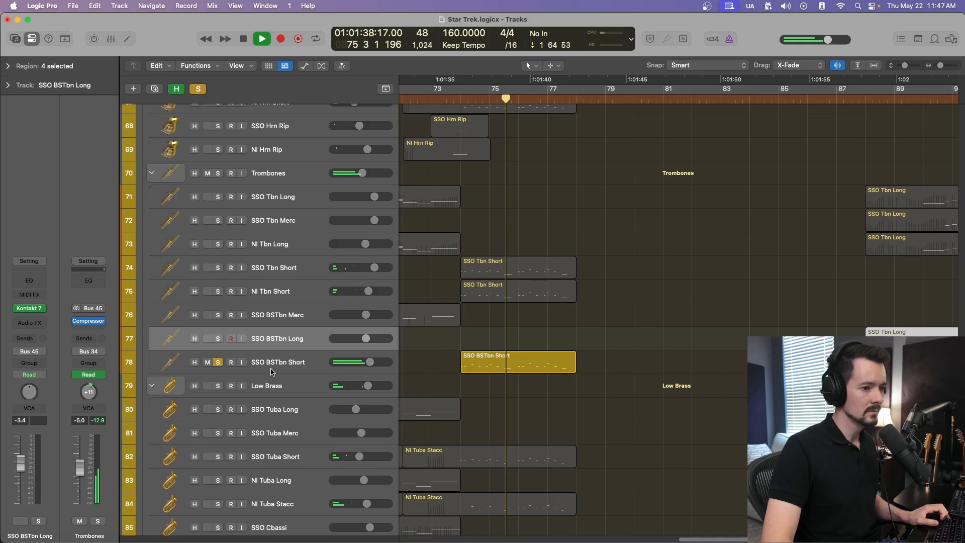
scroll(242, 368, left, 1)
key(space)
click(218, 364)
scroll(451, 375, right, 1)
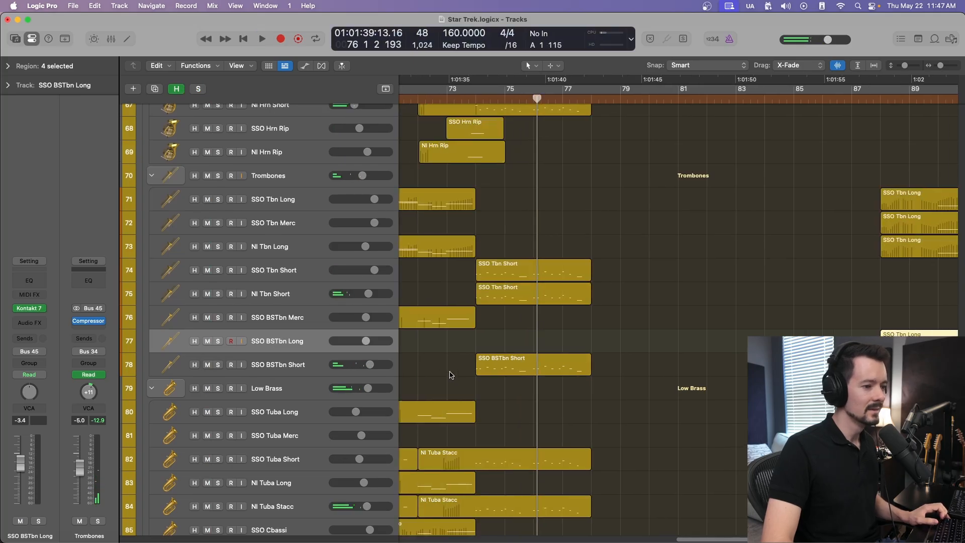
Select the Low Brass stack and its SSO Tuba Long track, and look over the SSO and NI tuba regions
scroll(451, 375, down, 3)
click(286, 311)
scroll(289, 335, left, 2)
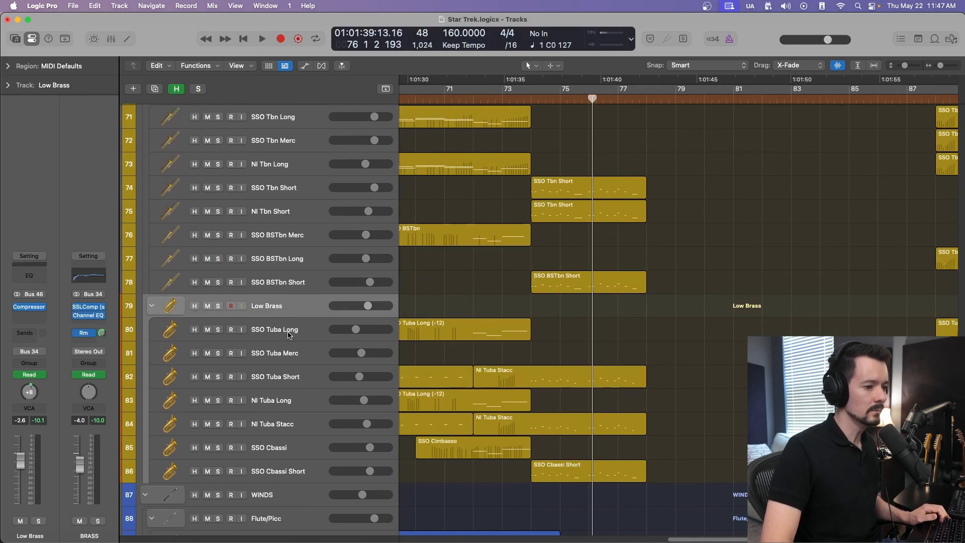
scroll(289, 334, left, 1)
click(290, 335)
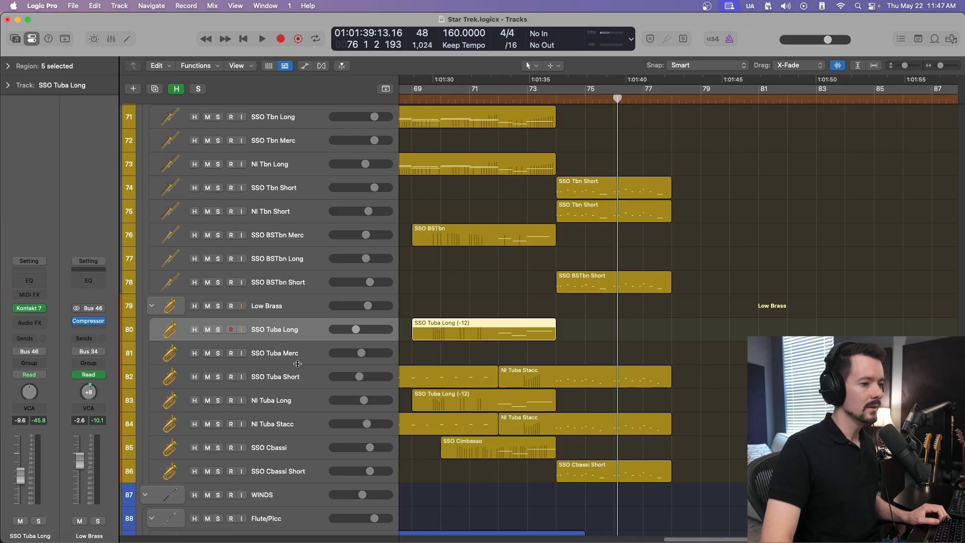
scroll(298, 352, left, 2)
scroll(351, 394, right, 1)
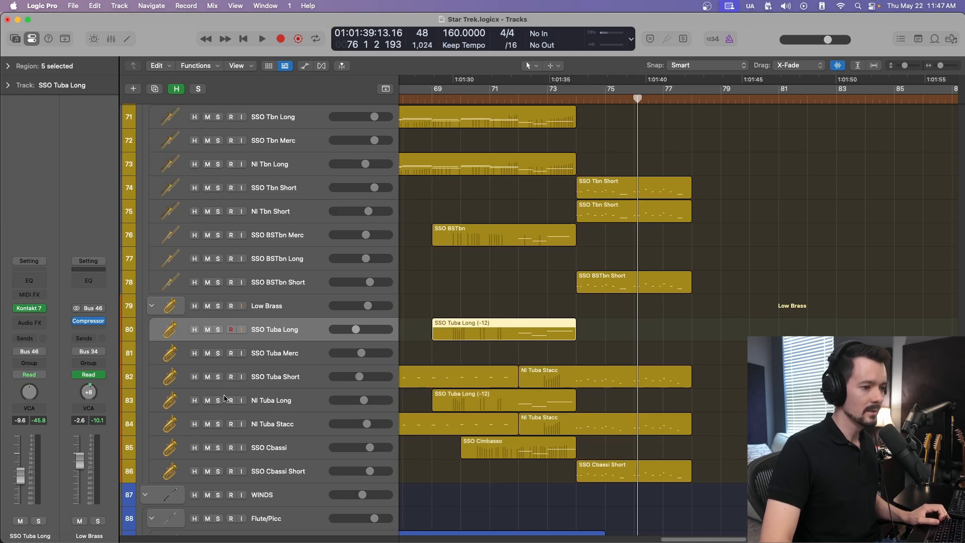
scroll(219, 400, down, 1)
scroll(238, 392, down, 1)
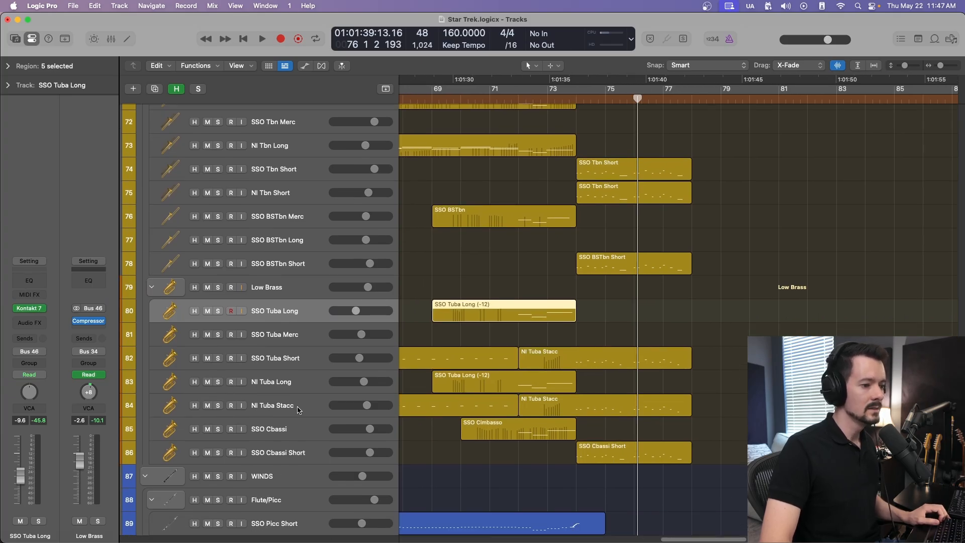
Select the SSO Cbassi track and open its Kontakt 7 instrument to show the cimbassi patch, closing it again
click(285, 438)
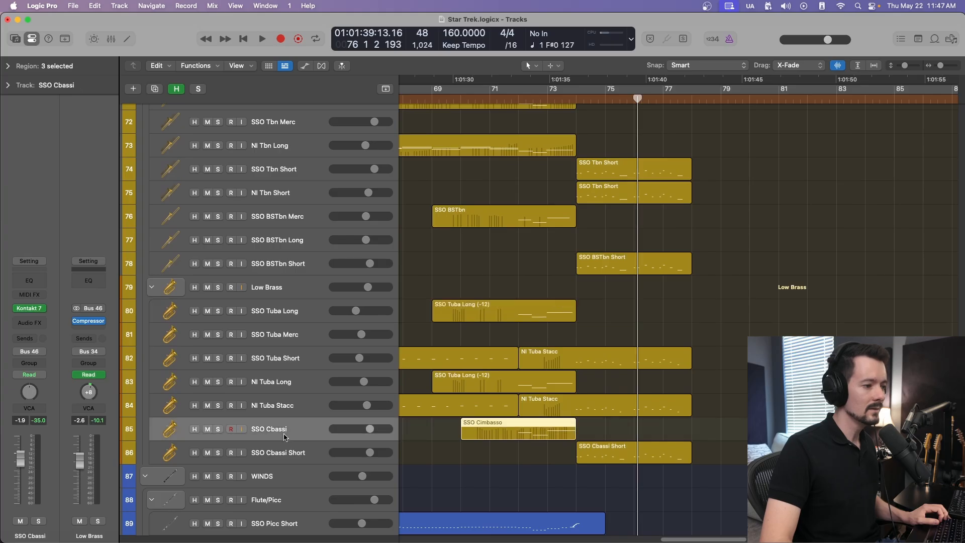
click(30, 312)
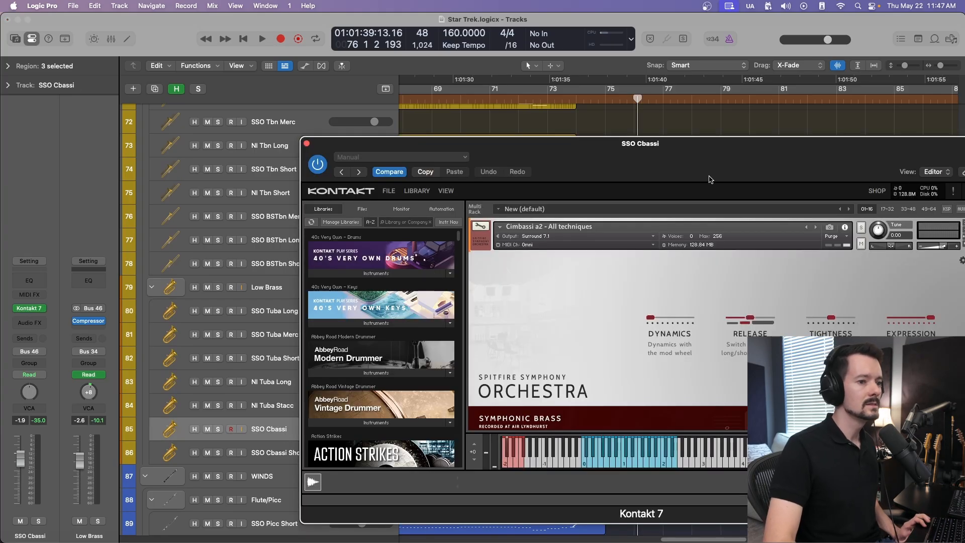
click(307, 144)
scroll(332, 421, right, 3)
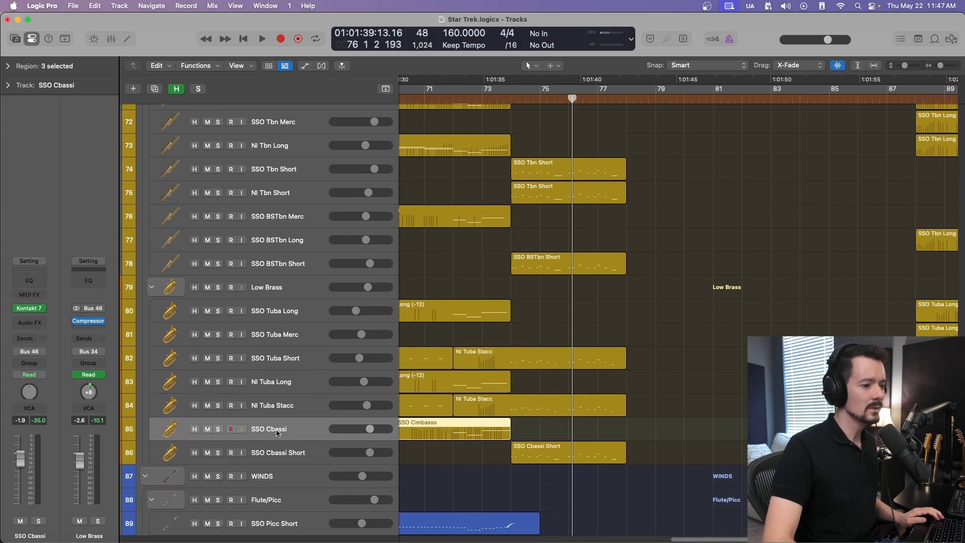
Solo SSO Cbassi and SSO Cbassi Short and play them from about bar 72 into the short-note region at bar 75
click(218, 429)
click(218, 453)
scroll(475, 387, left, 1)
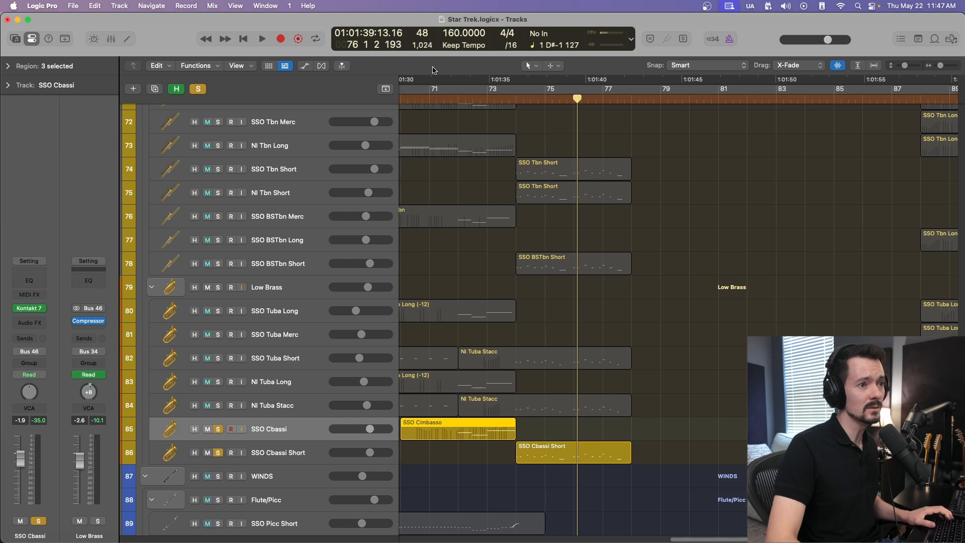
click(456, 102)
key(space)
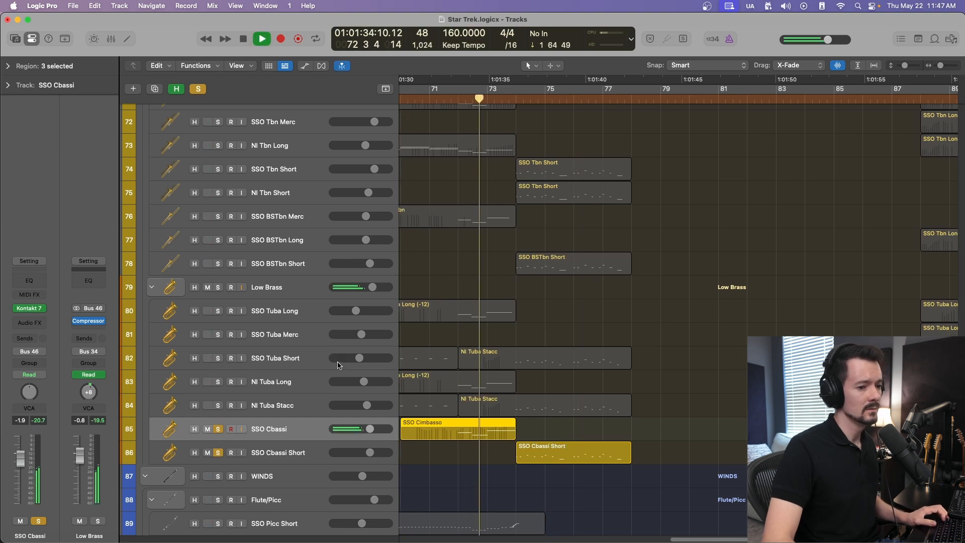
scroll(503, 399, right, 2)
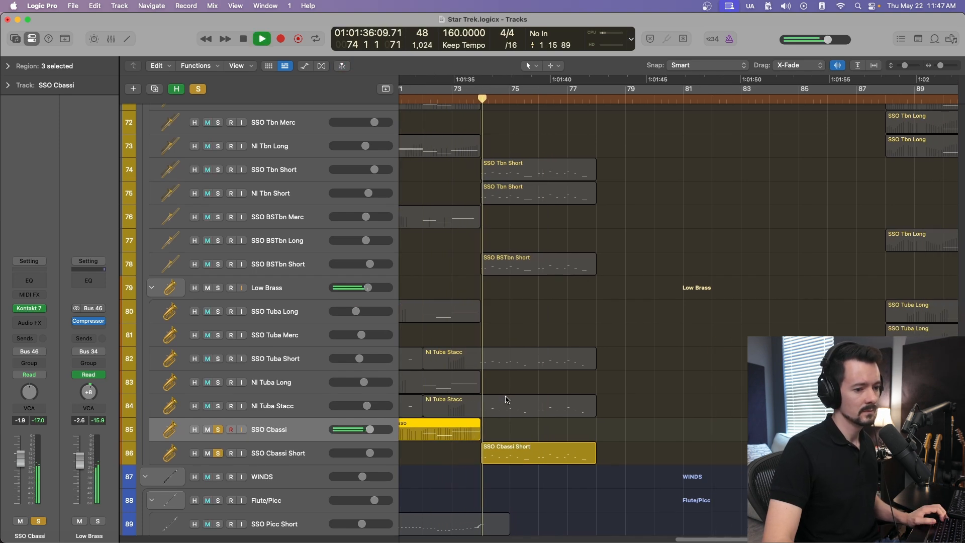
scroll(503, 400, left, 2)
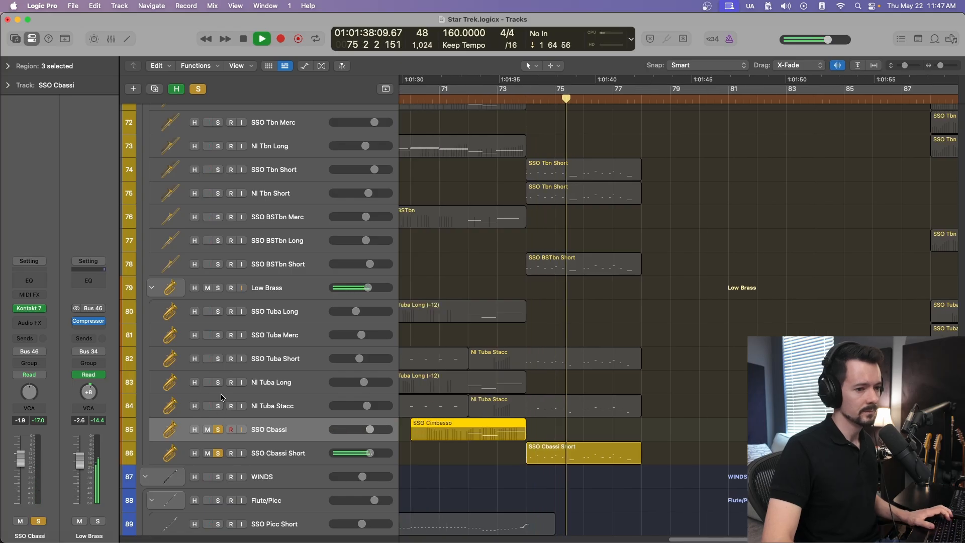
key(space)
scroll(643, 362, right, 3)
scroll(491, 395, left, 3)
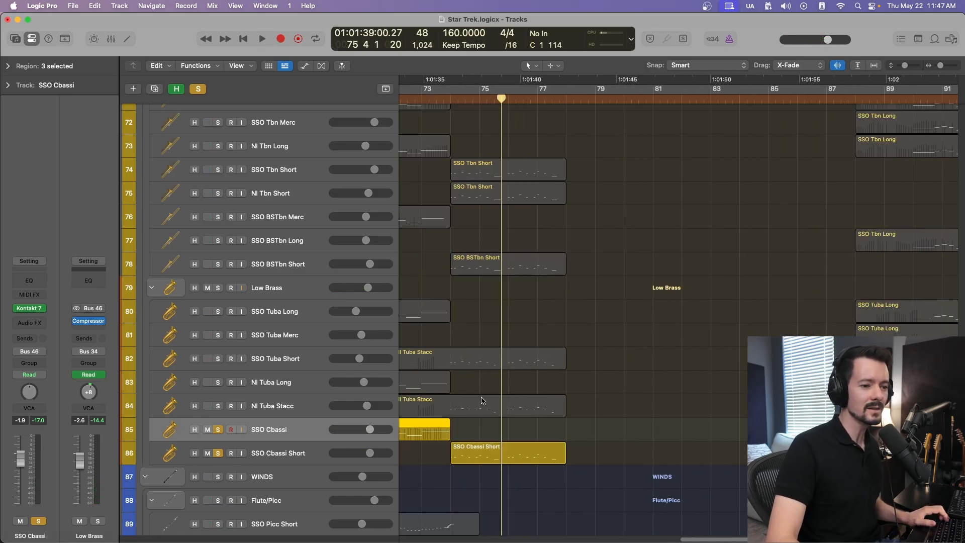
Solo the whole brass section and play it from about bar 72, viewing the trumpet, horn and trombone tracks
scroll(225, 362, up, 20)
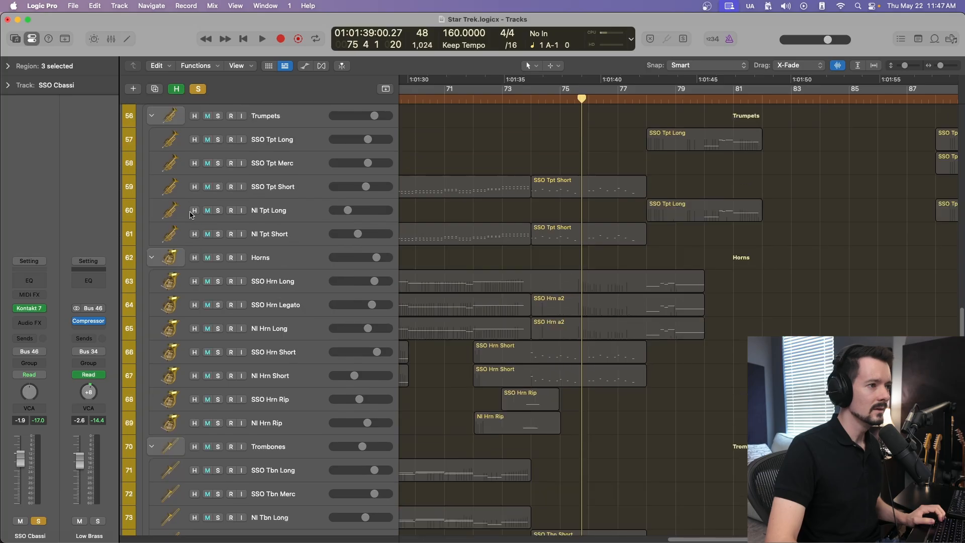
click(218, 221)
scroll(402, 252, down, 6)
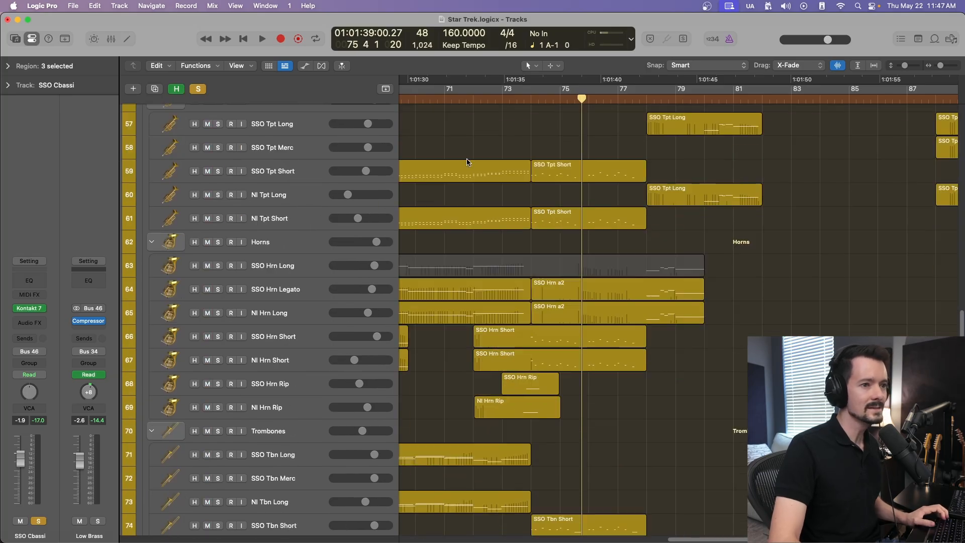
drag(485, 97, 474, 97)
key(space)
scroll(443, 383, down, 5)
scroll(443, 386, up, 4)
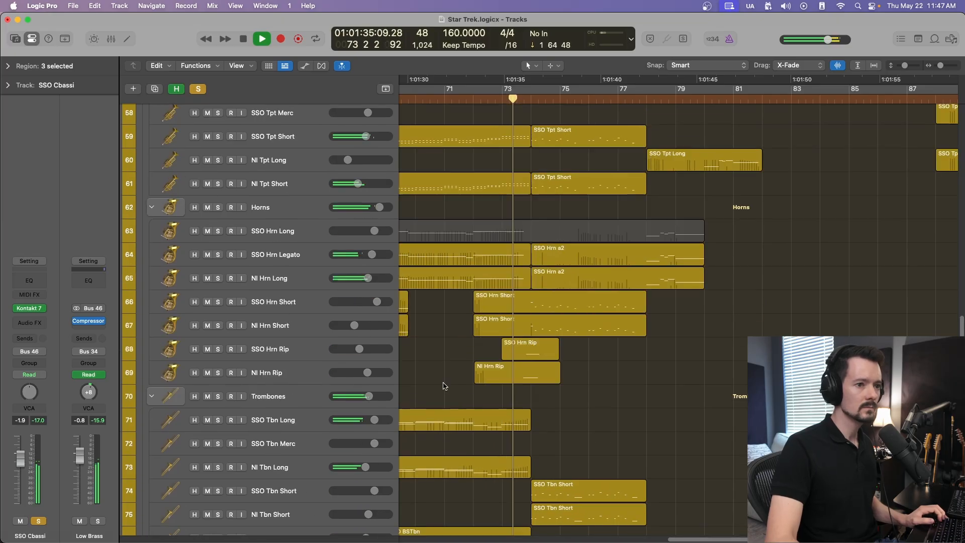
scroll(444, 386, down, 4)
scroll(443, 382, left, 5)
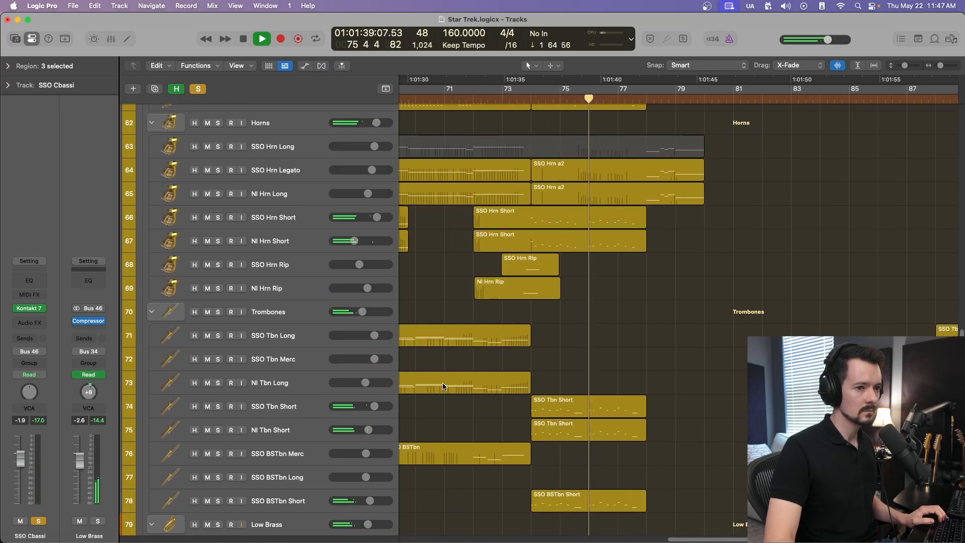
Go back to the start of the Marker 6 section and play the full brass from about bar 56 to bar 58
scroll(442, 383, left, 4)
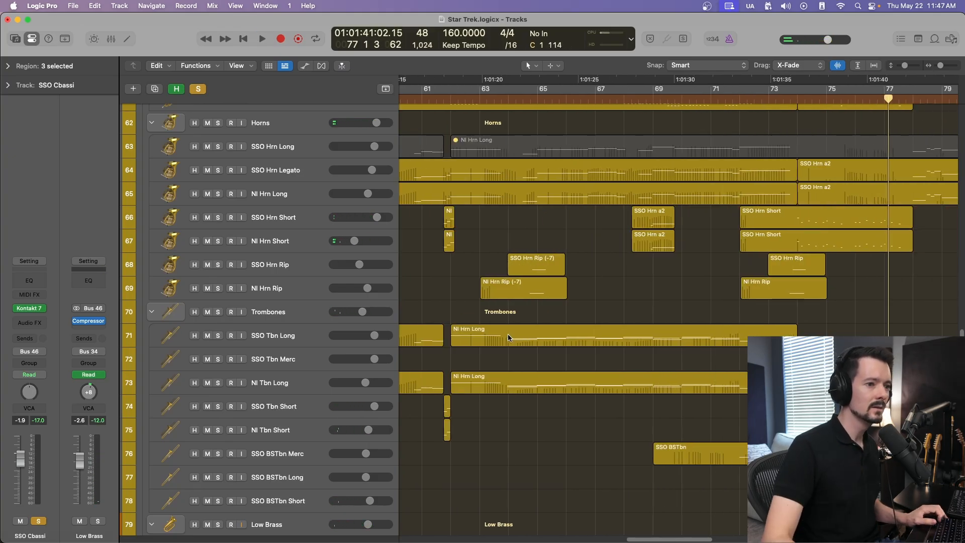
scroll(509, 336, up, 2)
scroll(509, 336, left, 5)
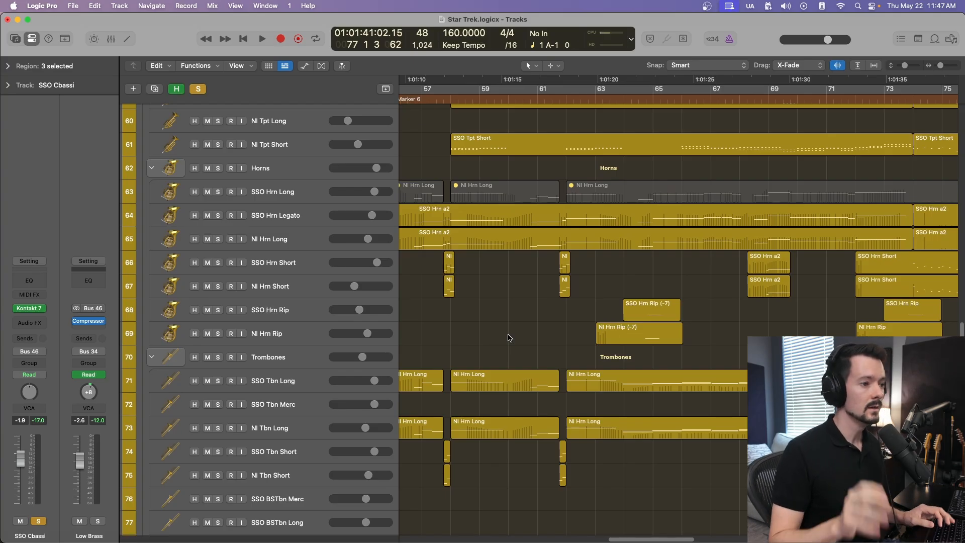
scroll(417, 116, left, 1)
drag(453, 99, 438, 100)
key(space)
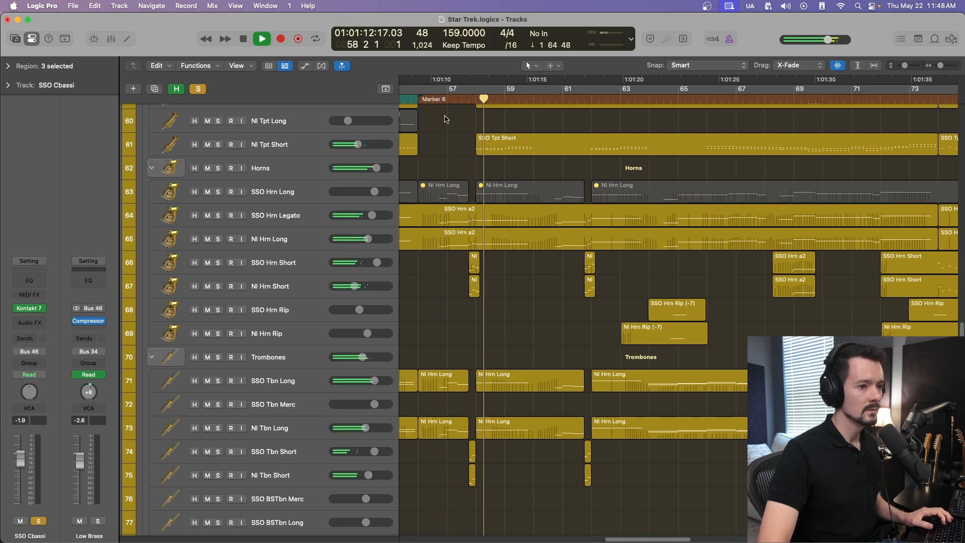
key(space)
Compare the brass from about bar 56 with the SSO and NI Hrn Short tracks muted and with them unmuted
drag(207, 262, 210, 285)
click(447, 106)
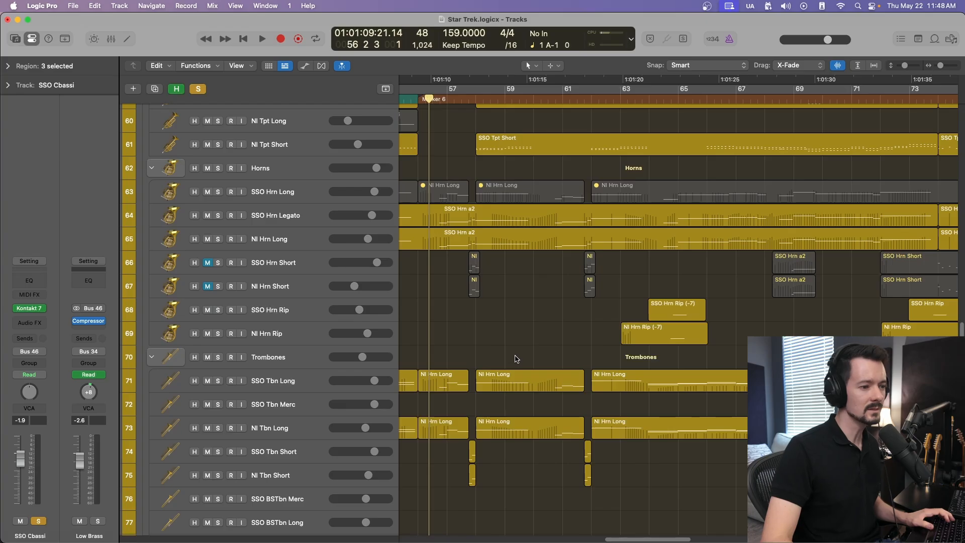
key(space)
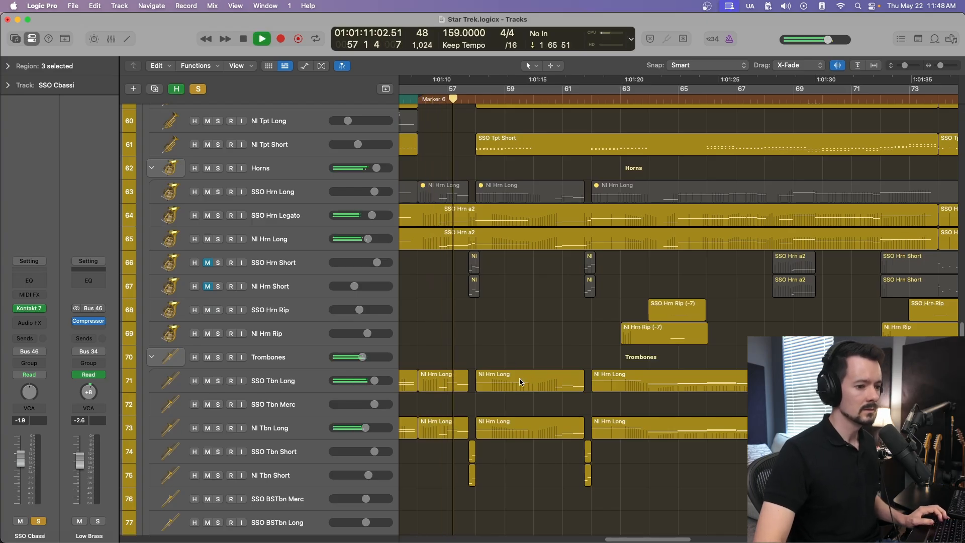
key(space)
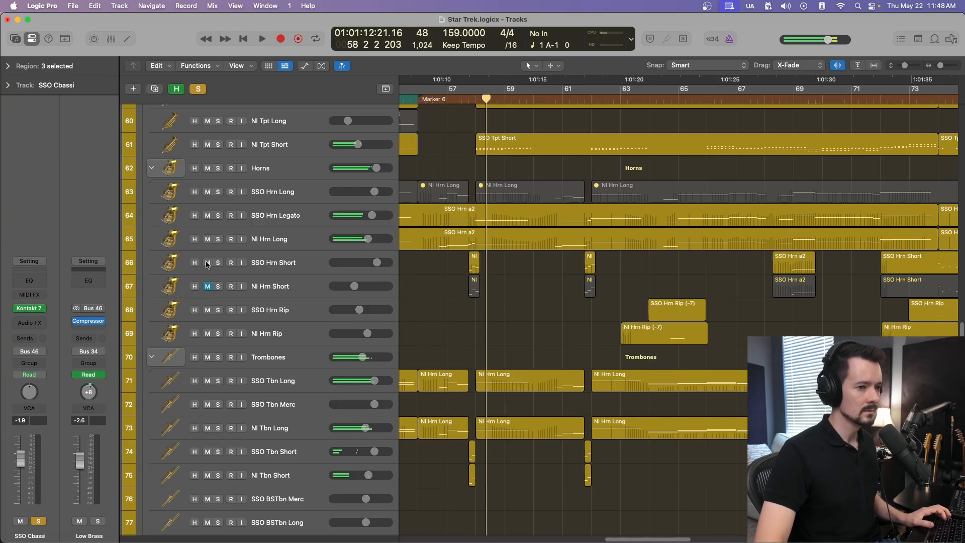
double_click(434, 99)
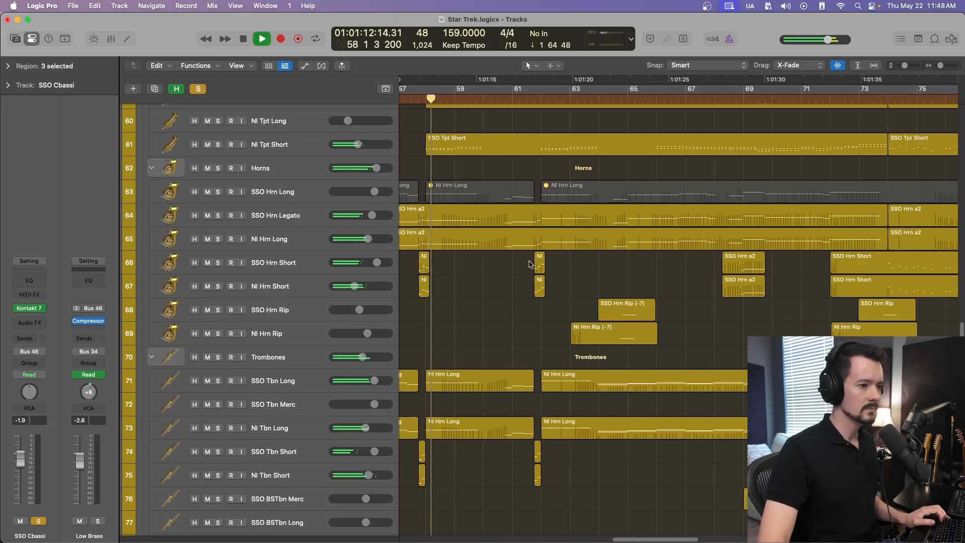
key(space)
Select the SSO Hrn Rip and NI Hrn Rip tracks and play the brass from bar 64 through their first rip
click(600, 99)
click(308, 310)
shift+click(288, 337)
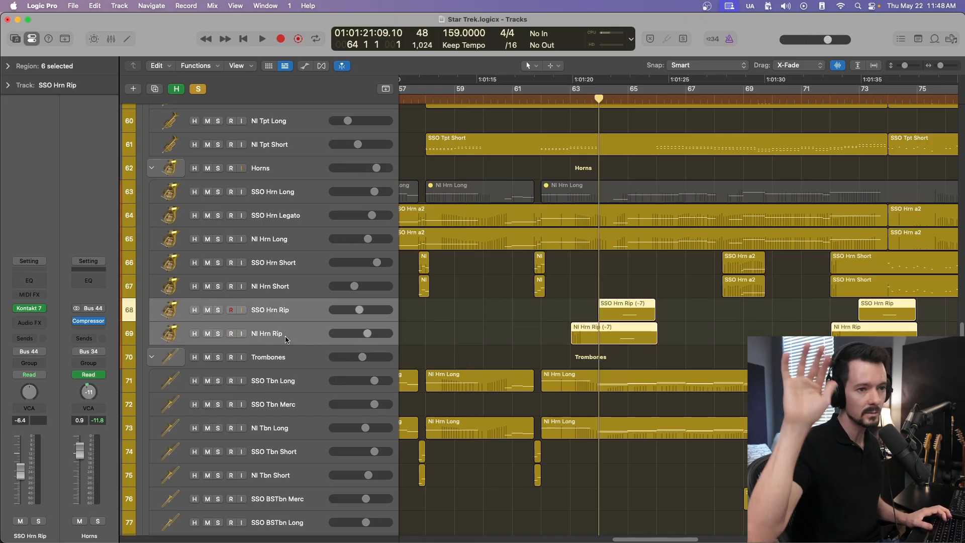
key(space)
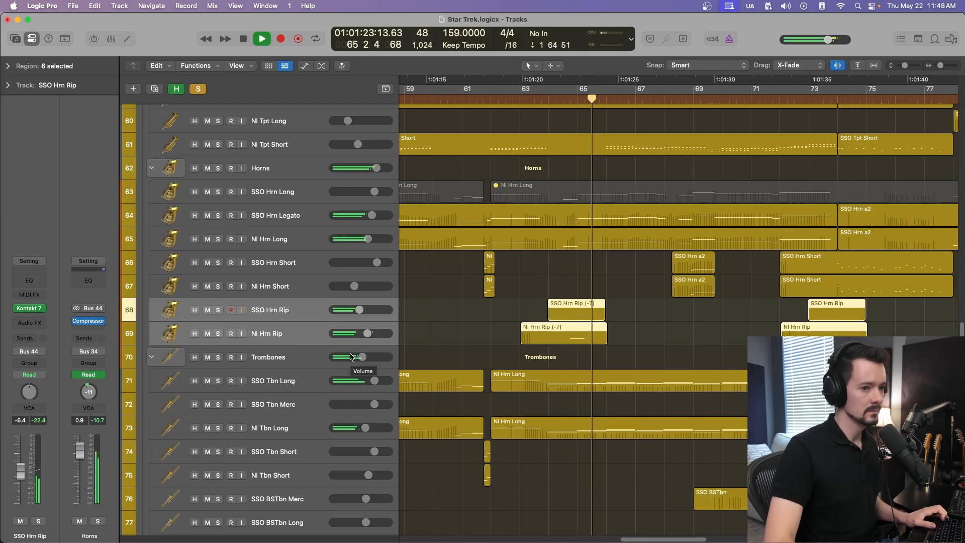
key(space)
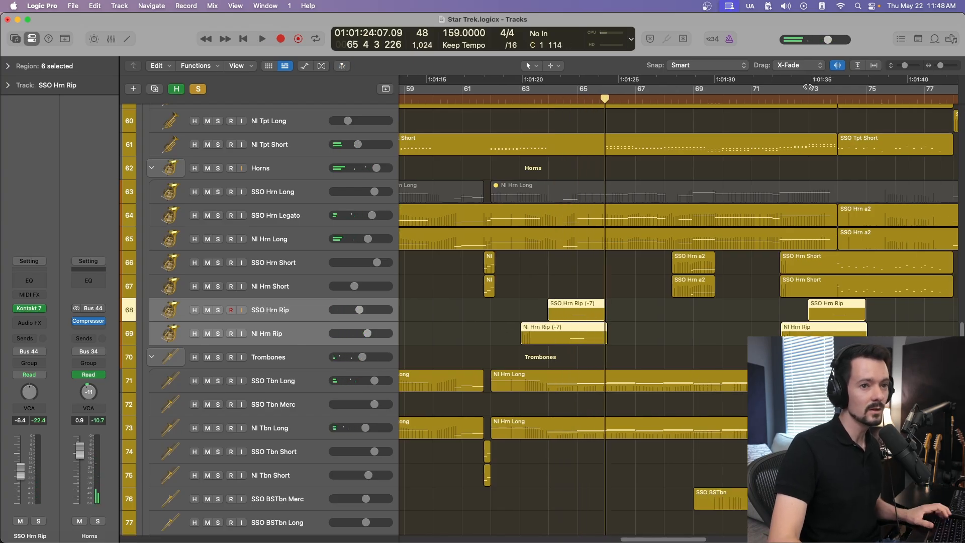
Play the soloed brass from about bar 72 through the second horn rip, following the horn and trombone regions to about bar 75
click(776, 97)
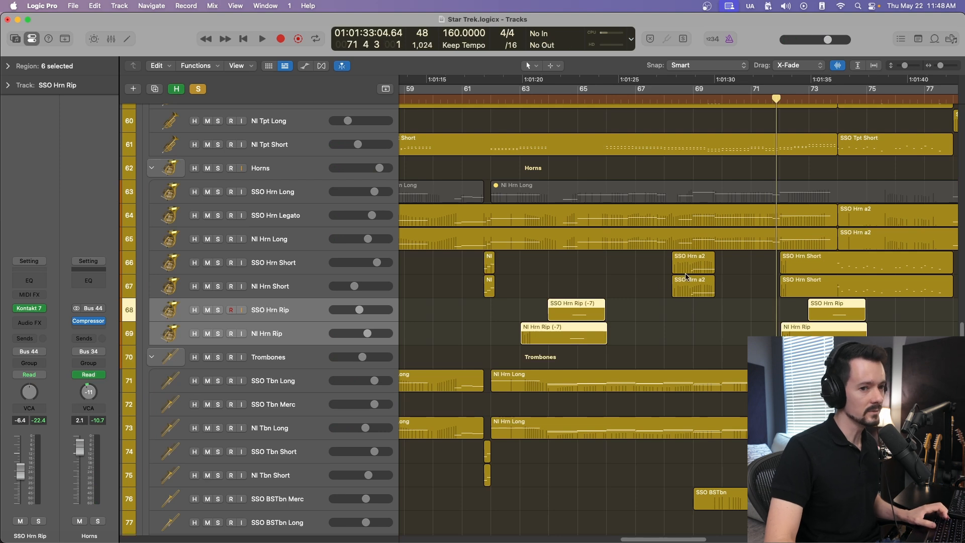
key(space)
scroll(686, 284, down, 1)
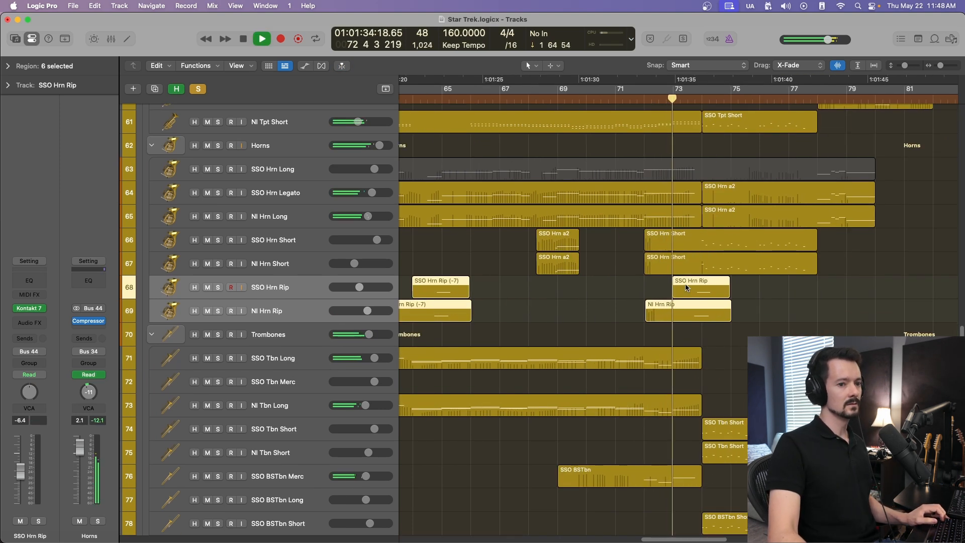
scroll(687, 288, down, 2)
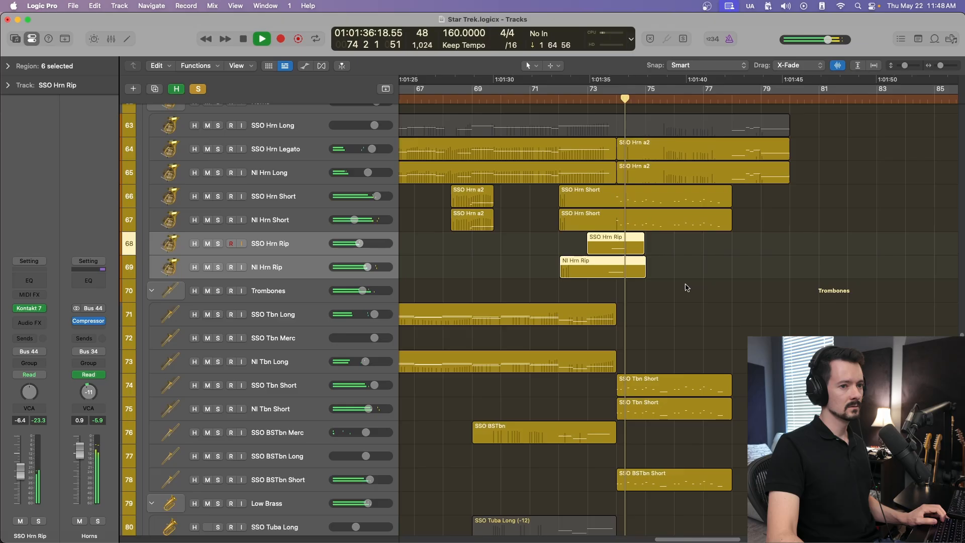
key(space)
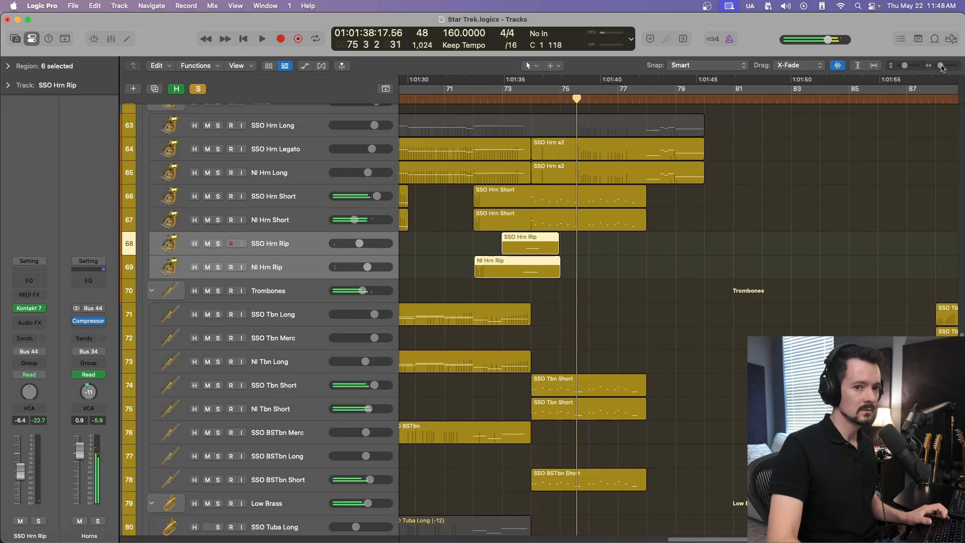
Clear the brass solos and solo the winds from the WINDS stack through SSO Bassoon Short, leaving EXTRAS, Piano and Harp unsoloed
drag(943, 69, 938, 69)
scroll(415, 268, down, 8)
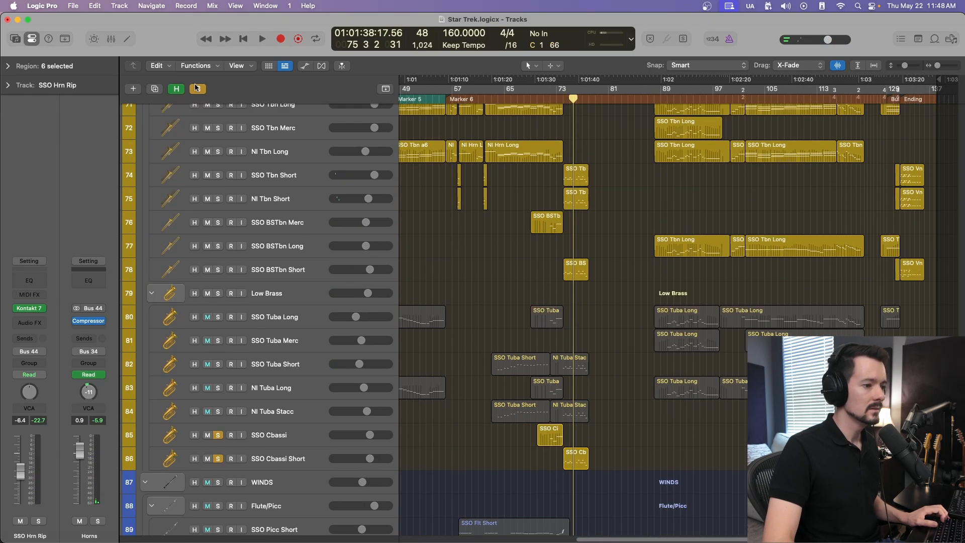
scroll(202, 188, down, 13)
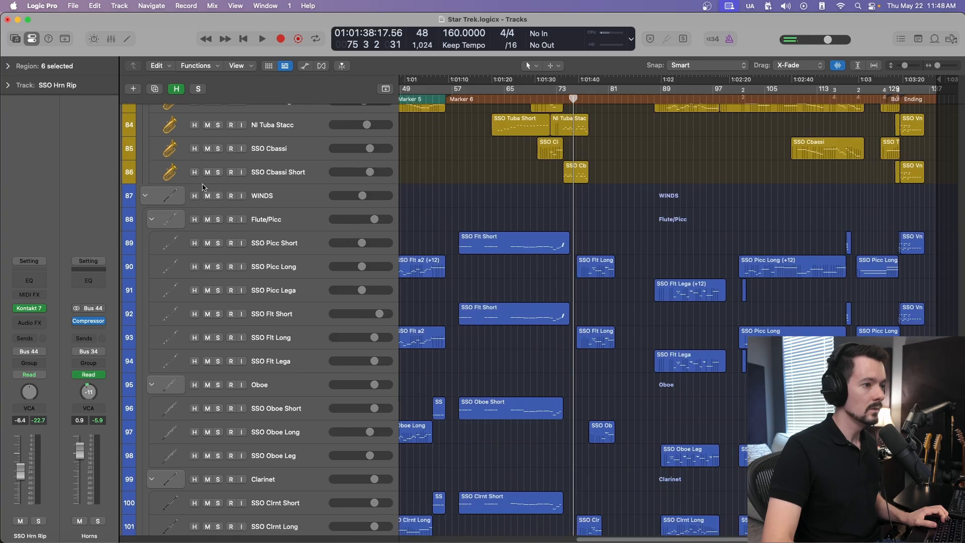
click(218, 195)
scroll(225, 533, down, 3)
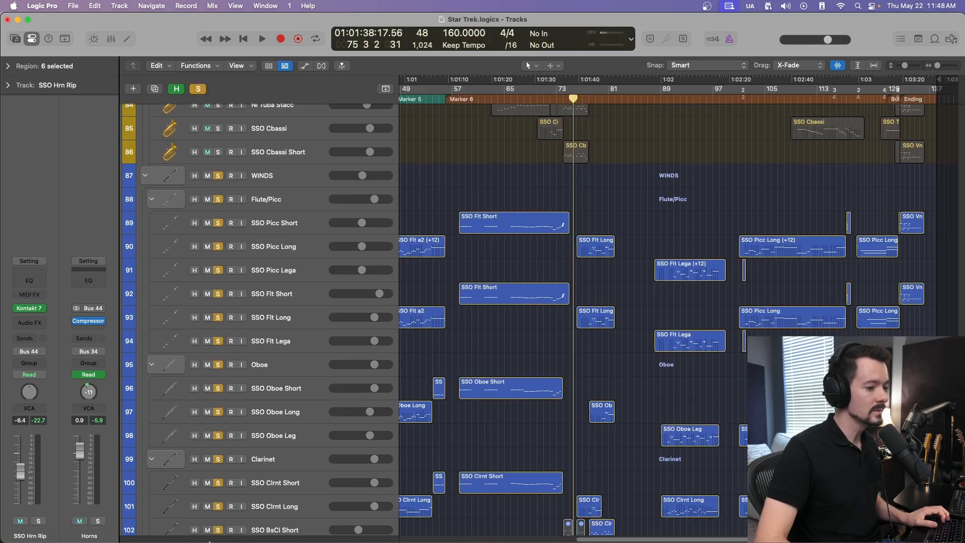
scroll(225, 533, down, 6)
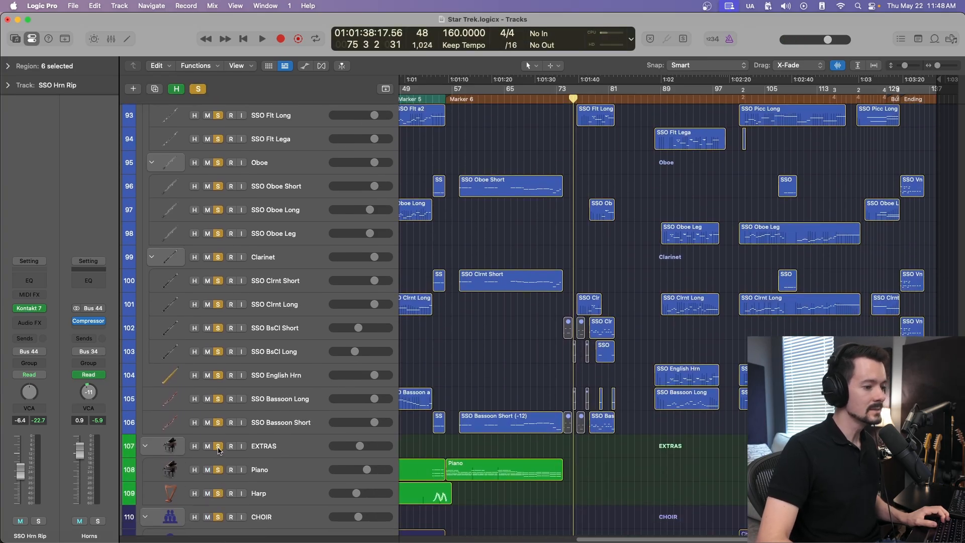
click(218, 470)
scroll(408, 378, up, 6)
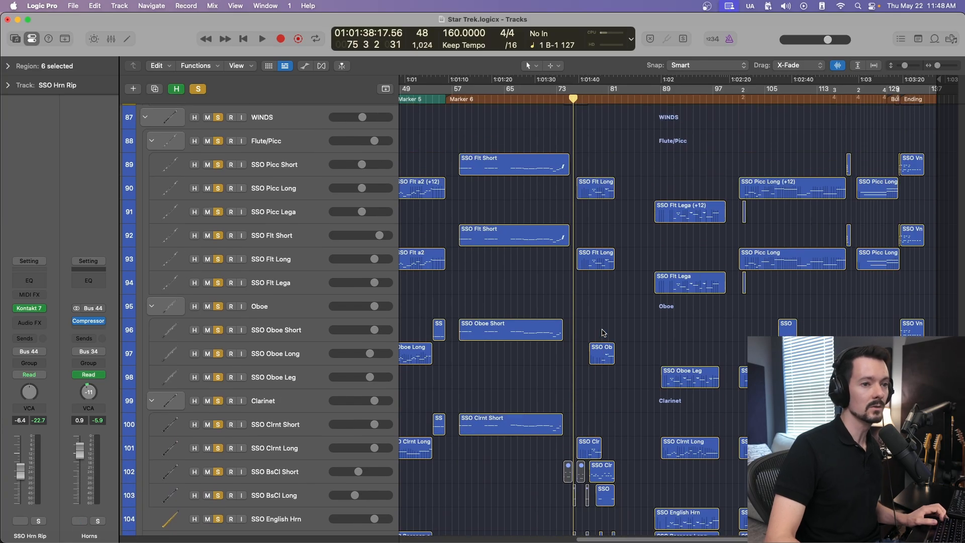
Play the soloed winds from bar 90 to about bar 97, viewing the flute, oboe, clarinet, English horn and bassoon tracks
drag(938, 67, 940, 67)
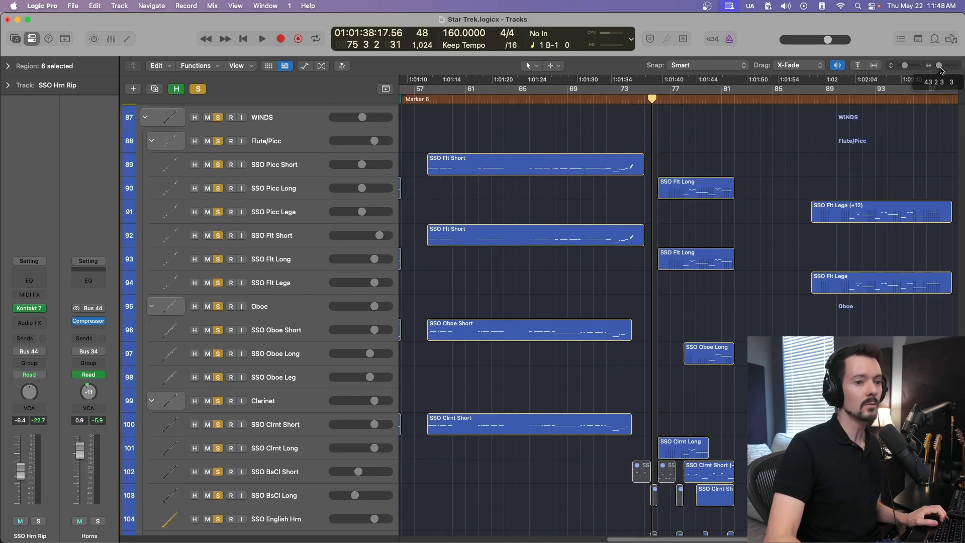
scroll(550, 223, right, 4)
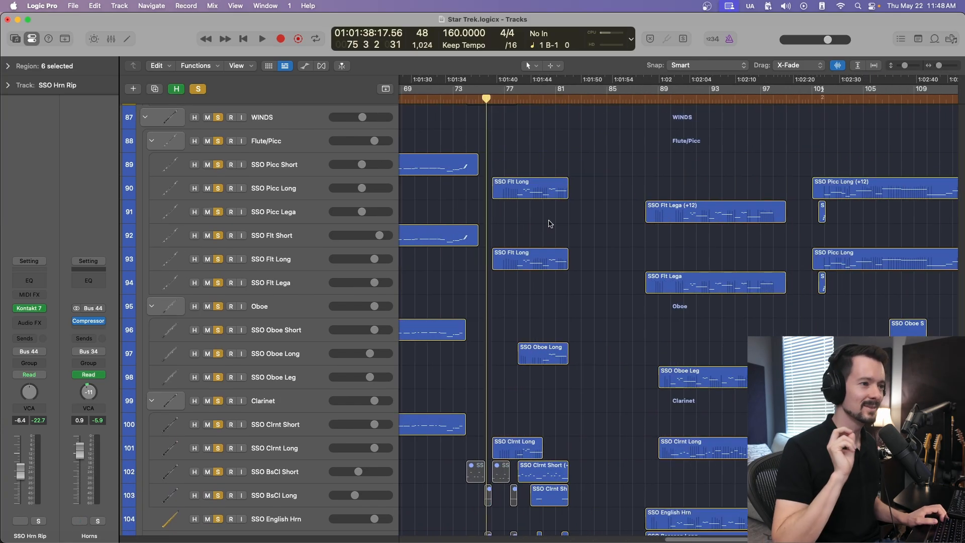
scroll(550, 225, right, 4)
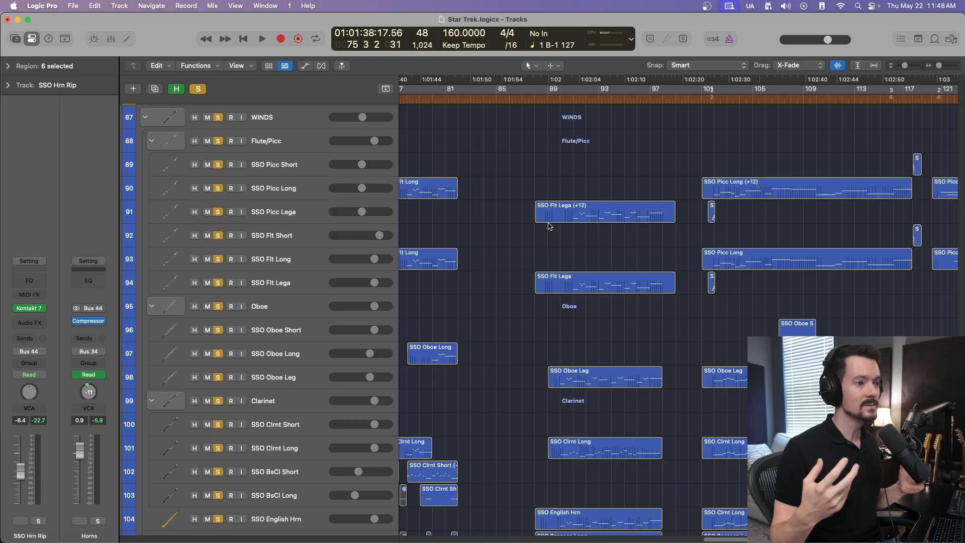
scroll(561, 174, right, 1)
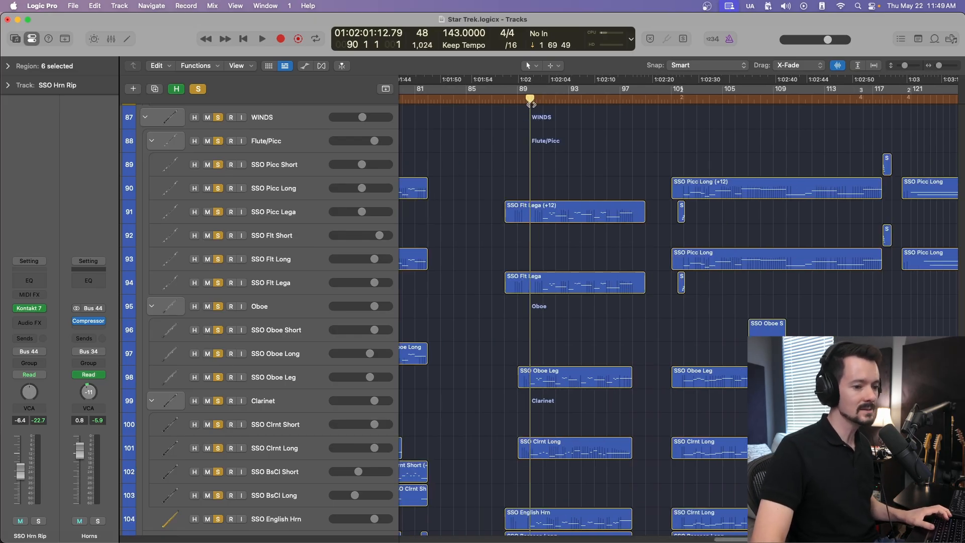
key(space)
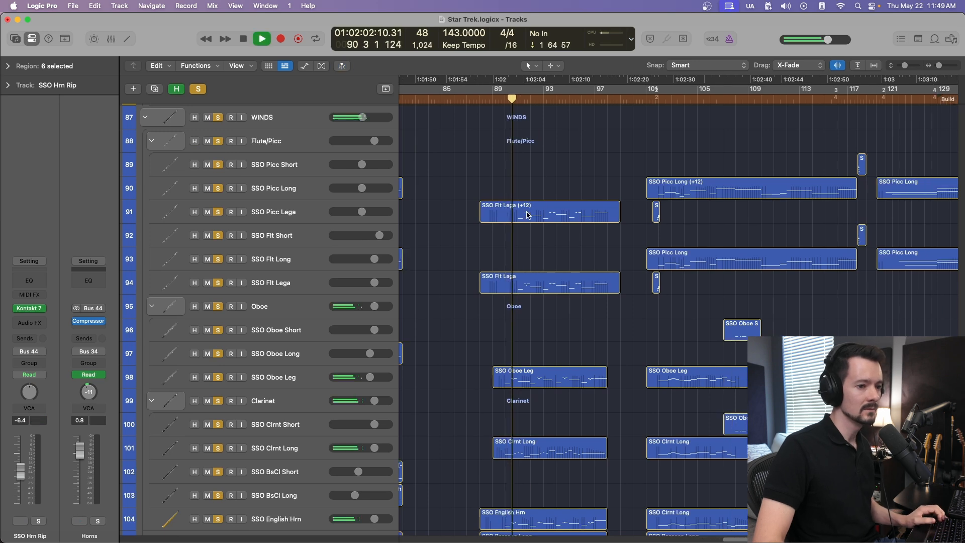
scroll(522, 221, down, 1)
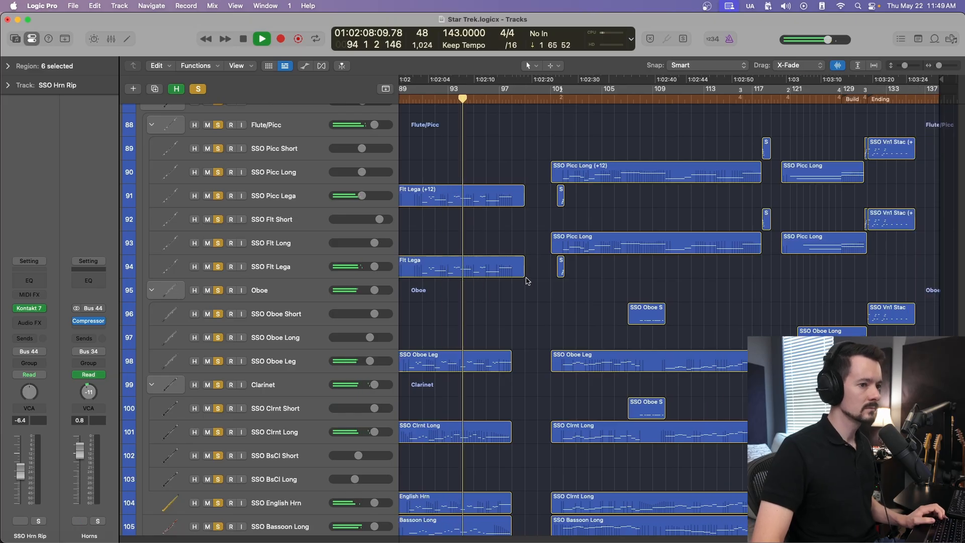
scroll(527, 281, down, 3)
scroll(526, 281, left, 3)
scroll(525, 281, right, 2)
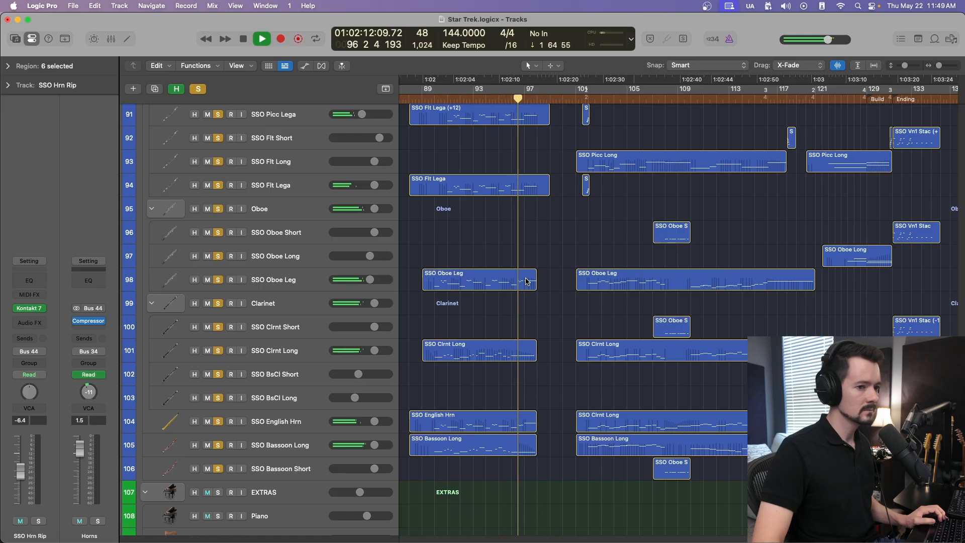
scroll(641, 286, right, 2)
scroll(603, 269, up, 3)
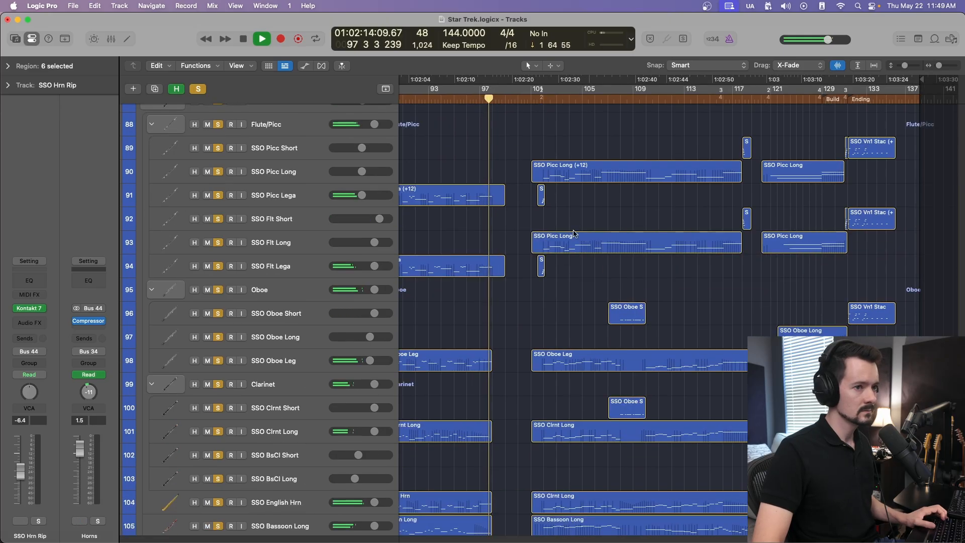
Jump to bar 101 and play the soloed winds, viewing the tracks from the flutes down to the choir
click(529, 100)
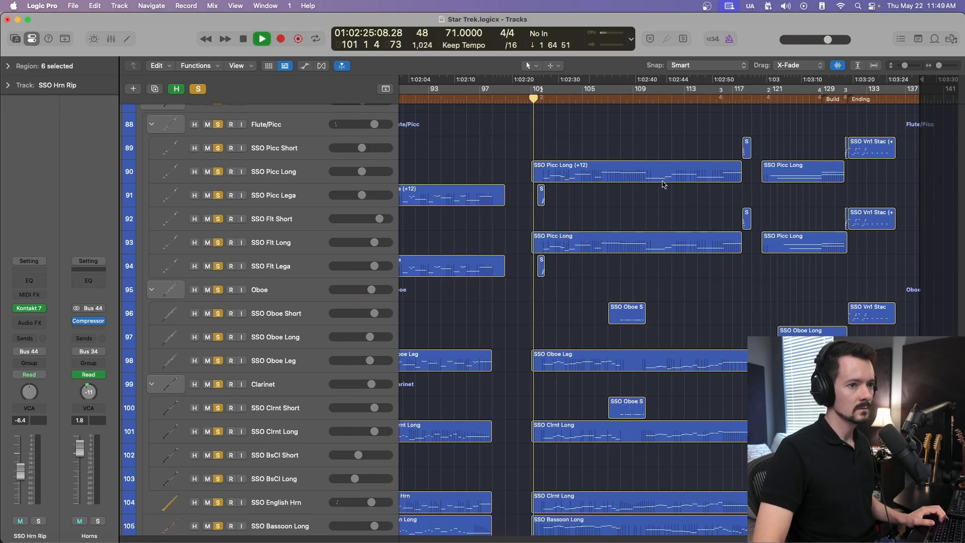
scroll(654, 187, left, 2)
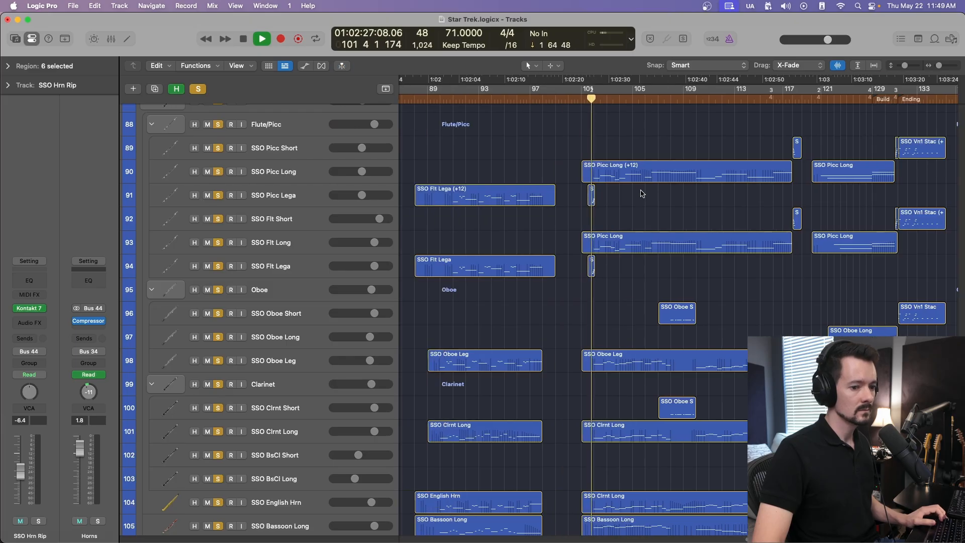
scroll(642, 194, down, 5)
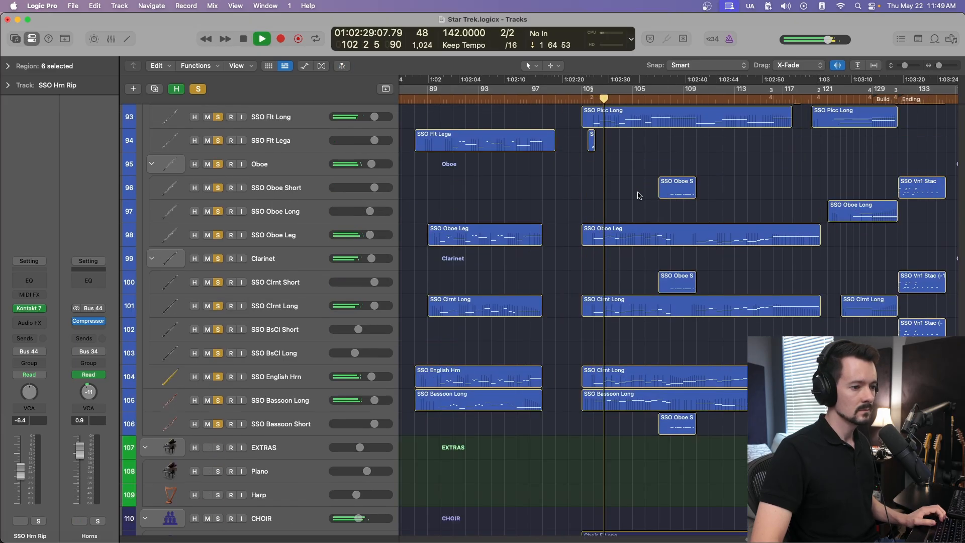
click(218, 426)
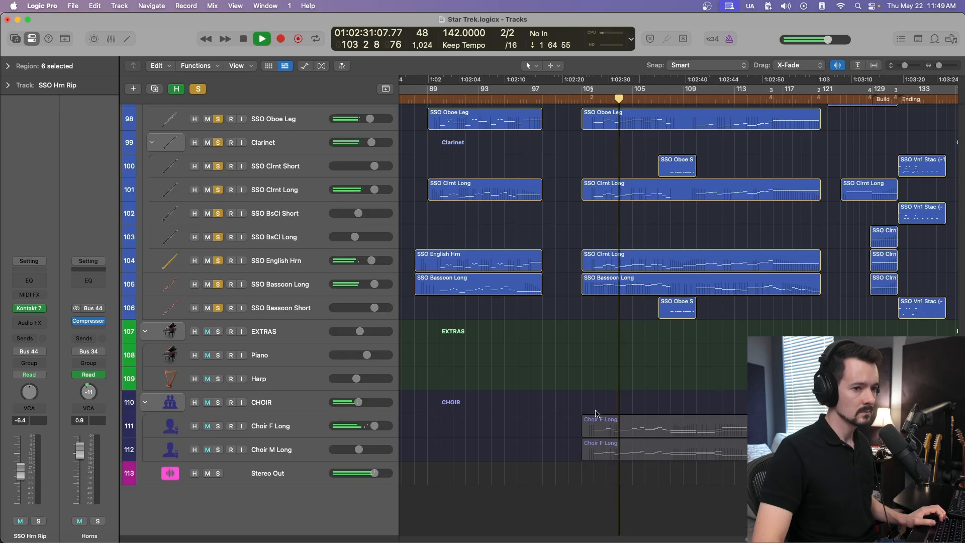
scroll(596, 415, up, 2)
scroll(596, 415, up, 5)
scroll(578, 417, right, 2)
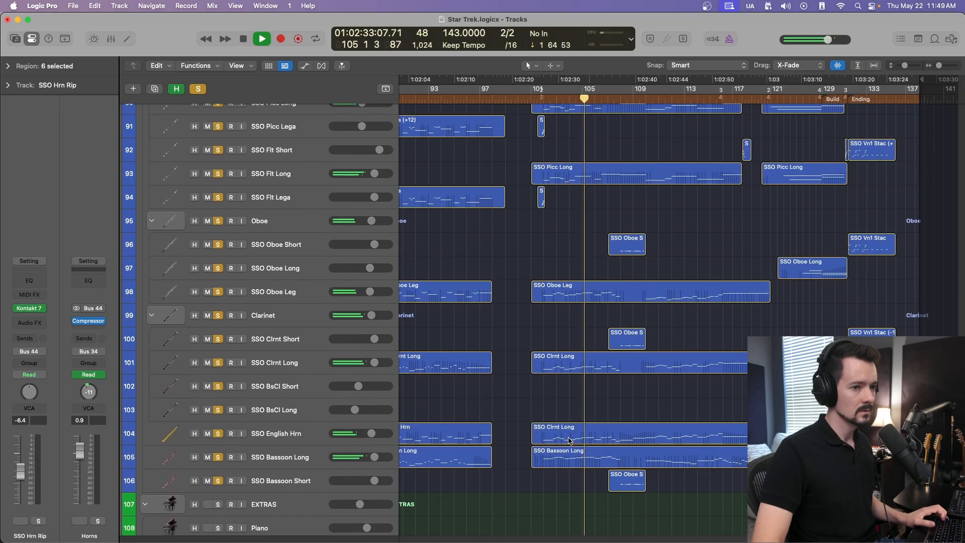
Continue playing the winds to about bar 110, examining the short oboe, clarinet and bassoon regions around bar 108
scroll(512, 382, down, 2)
scroll(534, 364, up, 4)
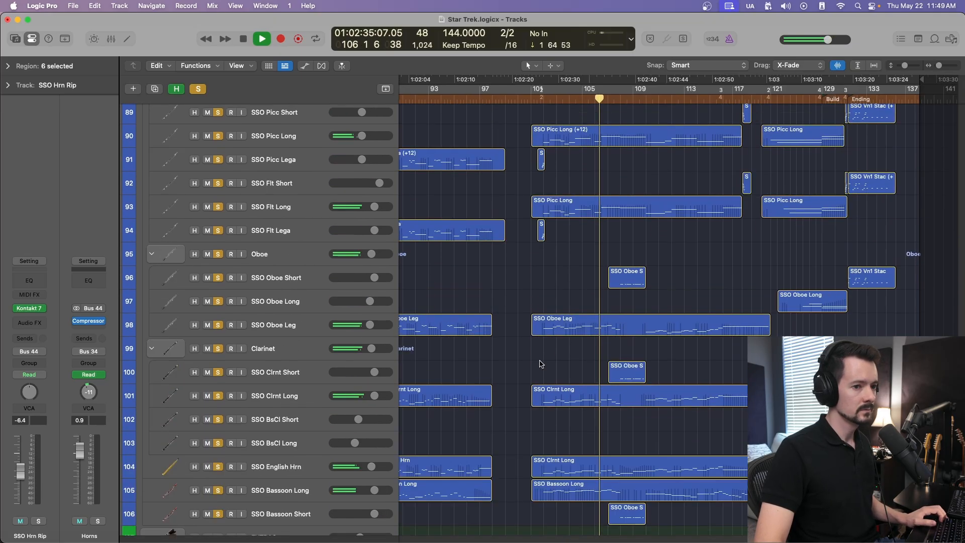
scroll(557, 354, down, 4)
scroll(603, 213, up, 5)
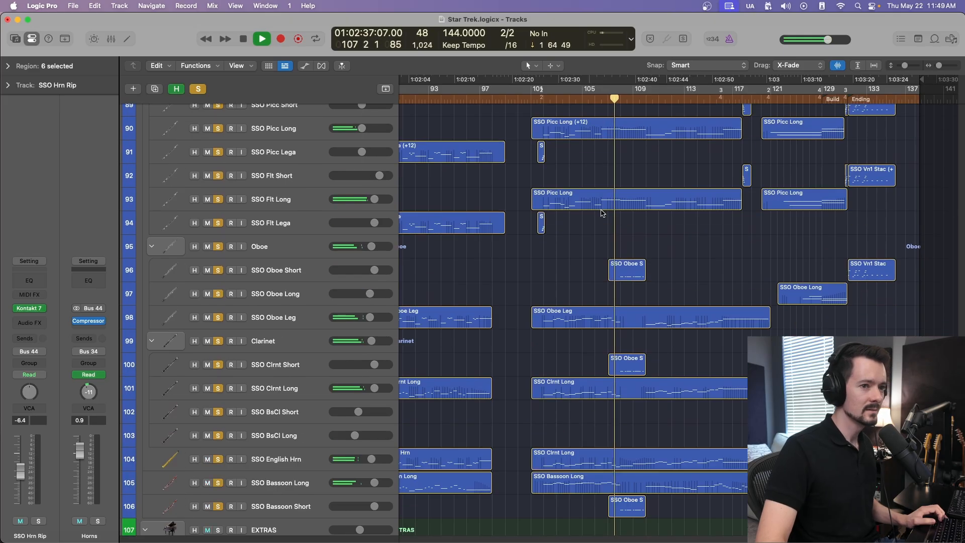
scroll(603, 213, down, 1)
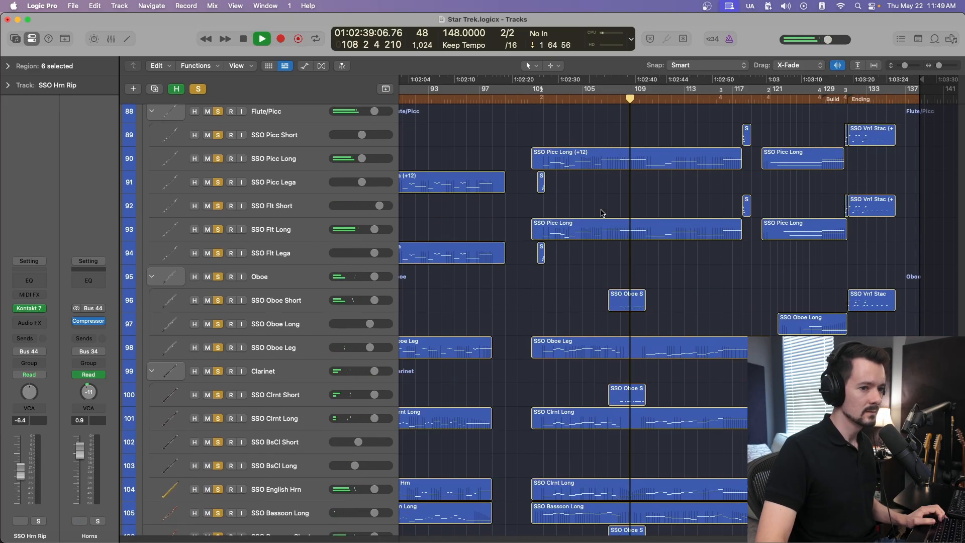
key(space)
Move the playhead back to bar 108 and clear the solo on all wind tracks
scroll(598, 202, down, 4)
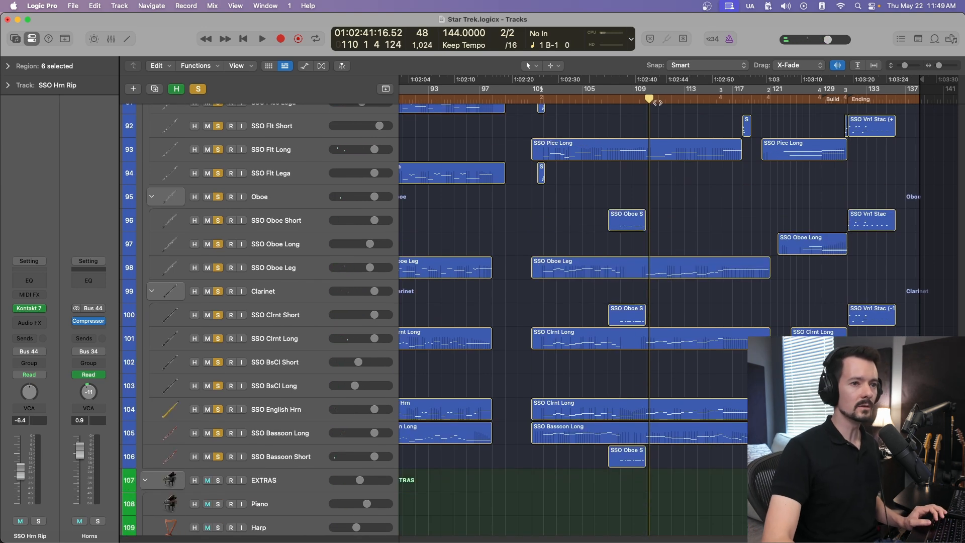
click(617, 98)
click(199, 89)
Solo the Reference track and play it from bar 107 to about bar 110
scroll(533, 216, up, 20)
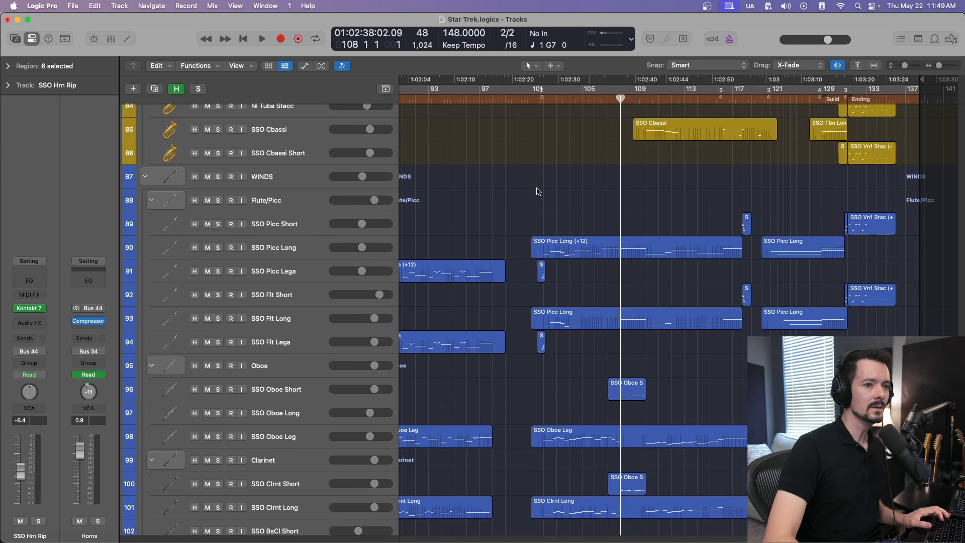
scroll(503, 218, up, 4)
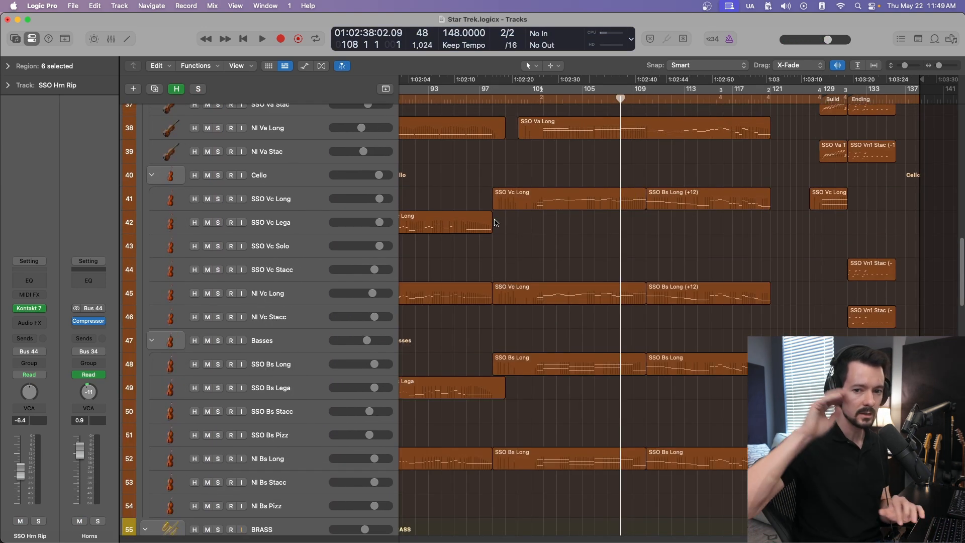
scroll(453, 241, up, 20)
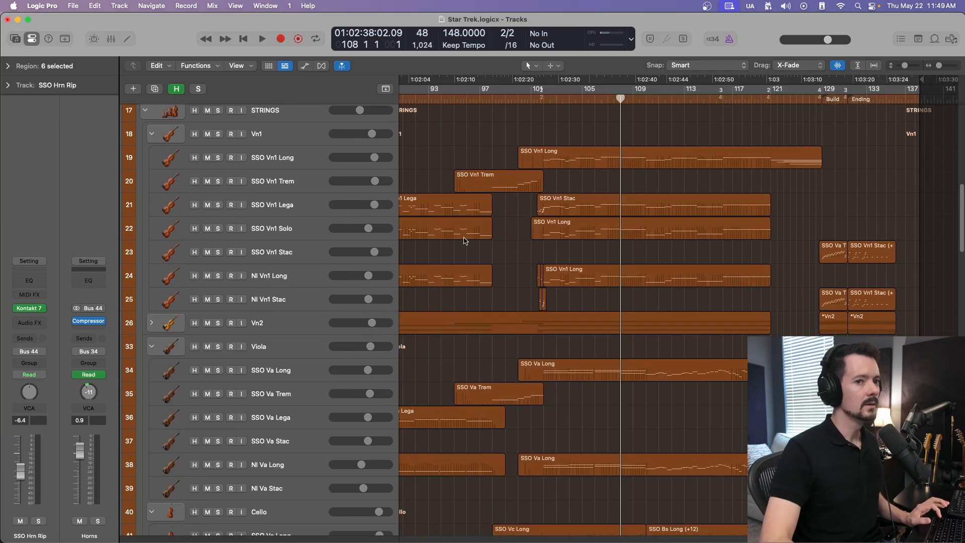
scroll(453, 242, up, 2)
click(218, 121)
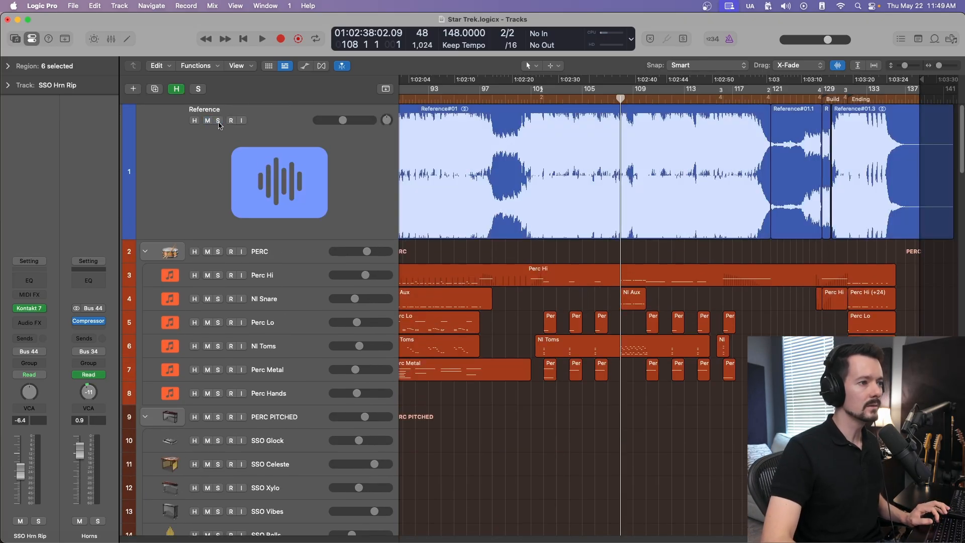
click(609, 102)
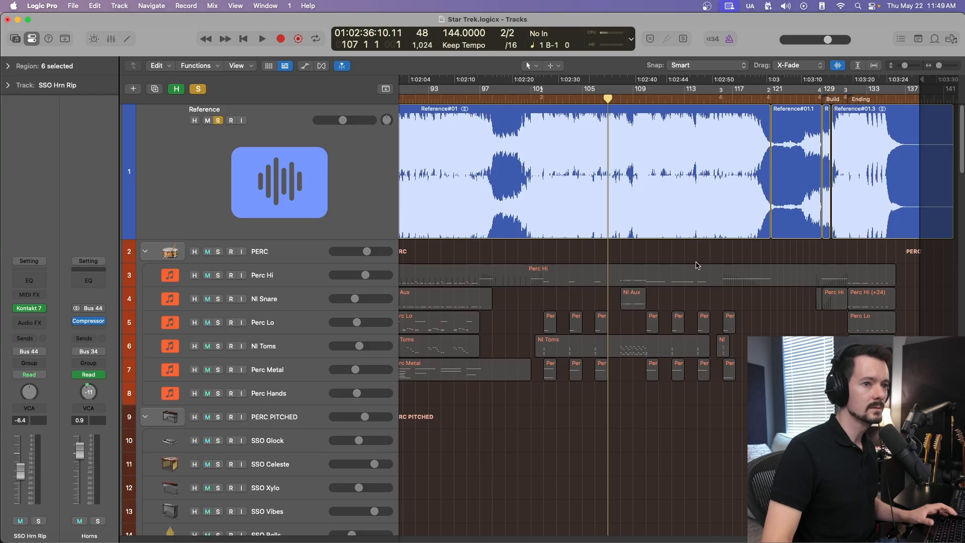
key(space)
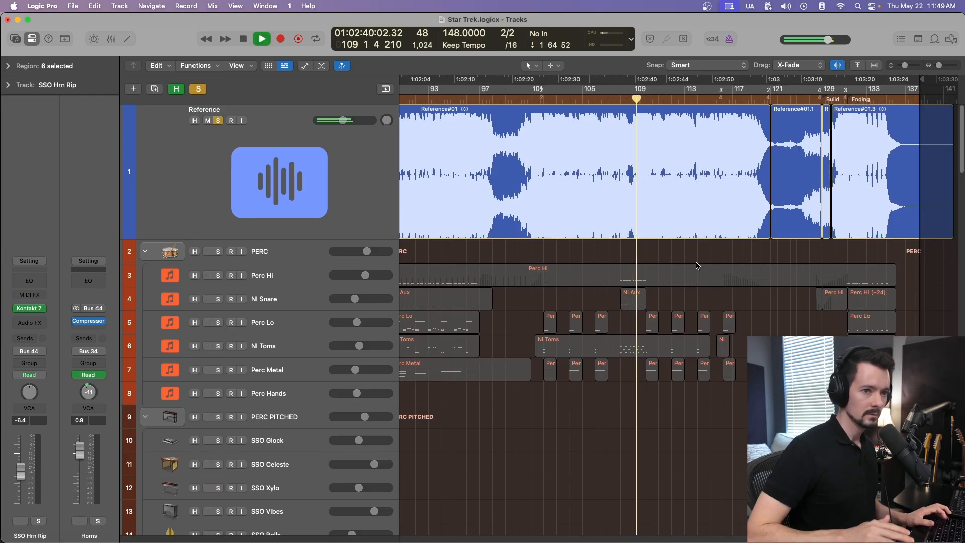
key(space)
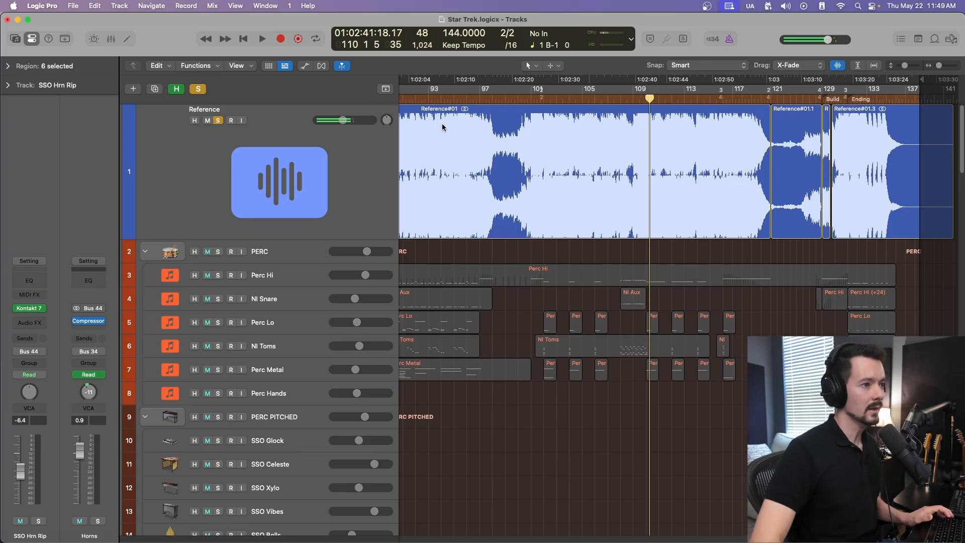
Turn off the solo on the Reference track and mute the track
click(219, 122)
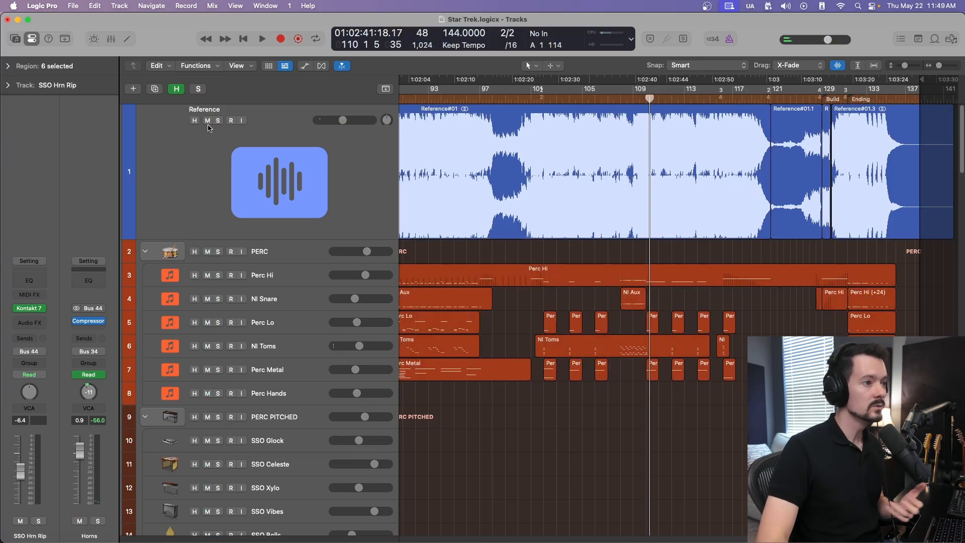
click(207, 121)
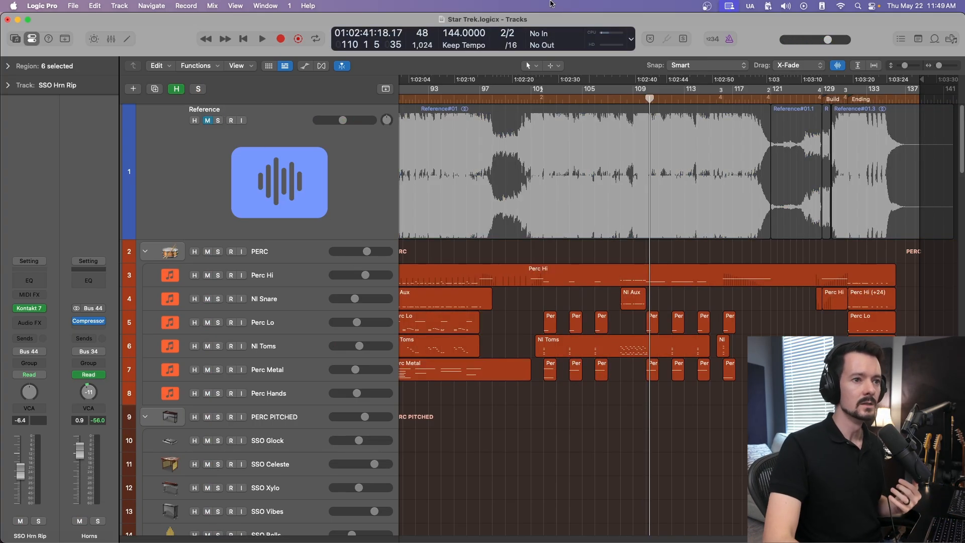
Play the full mockup, without solos, from bar 107 to about bar 110
click(607, 97)
scroll(631, 167, down, 11)
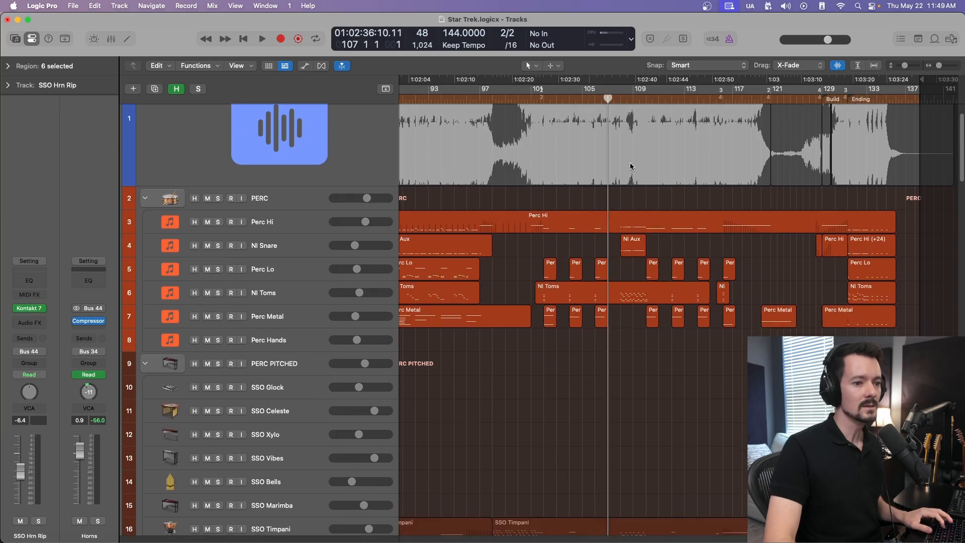
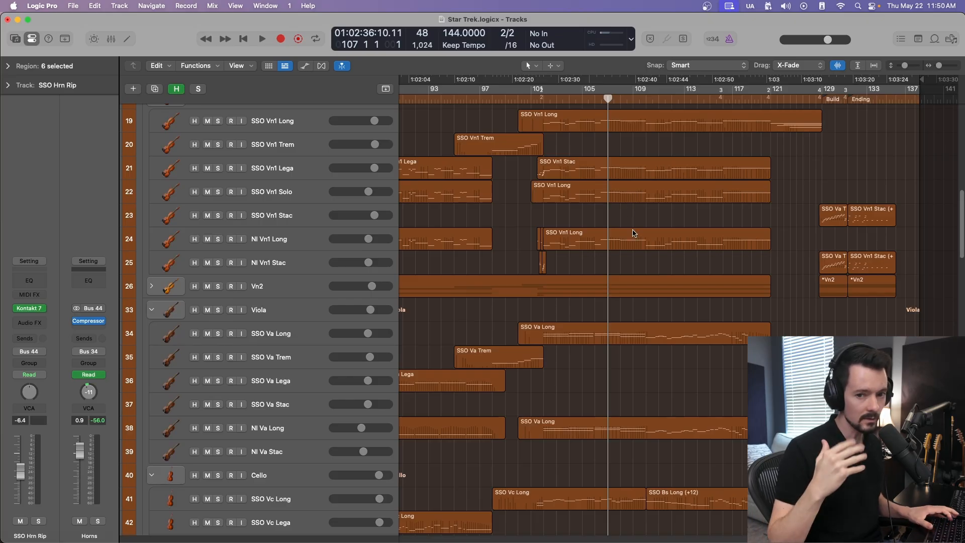
key(space)
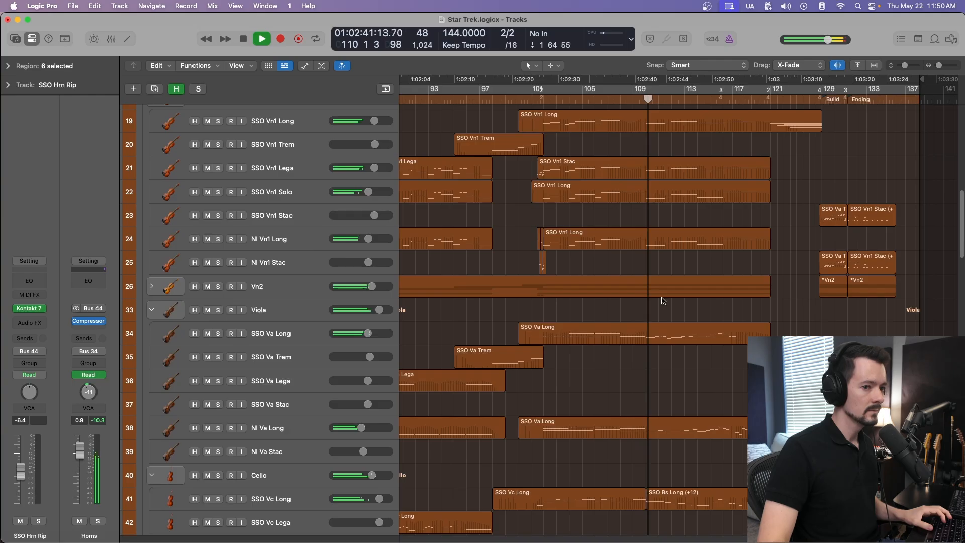
key(space)
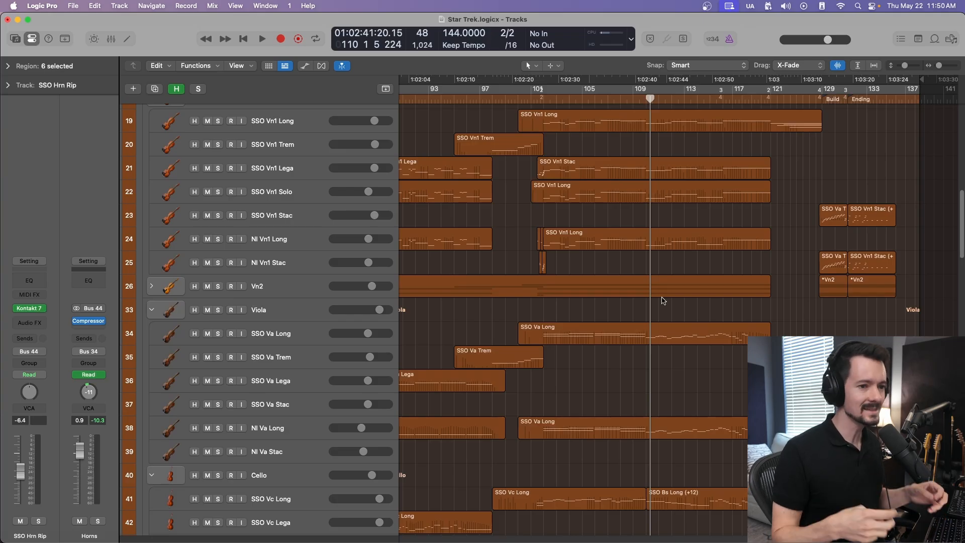
Solo the STRINGS stack and set the playhead to bar 108
scroll(657, 259, up, 5)
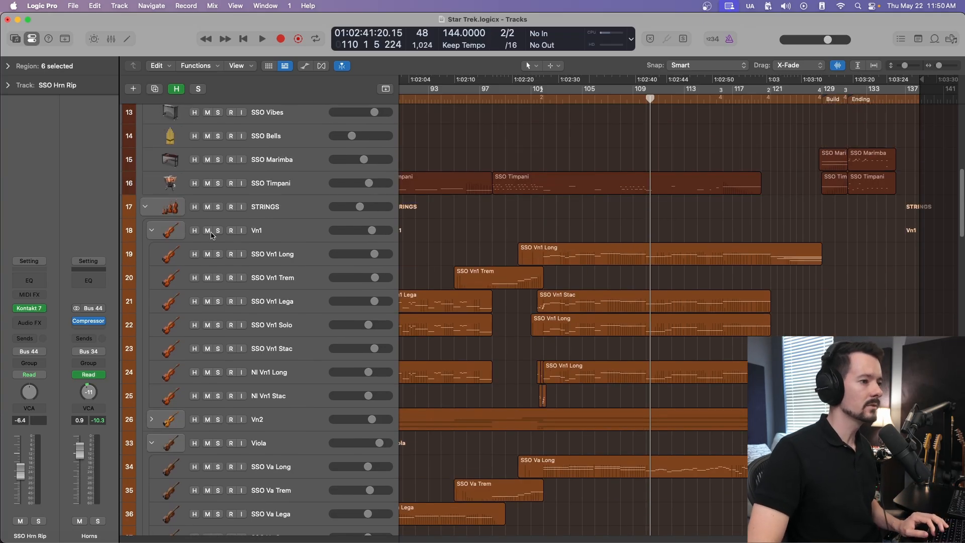
click(219, 208)
key(space)
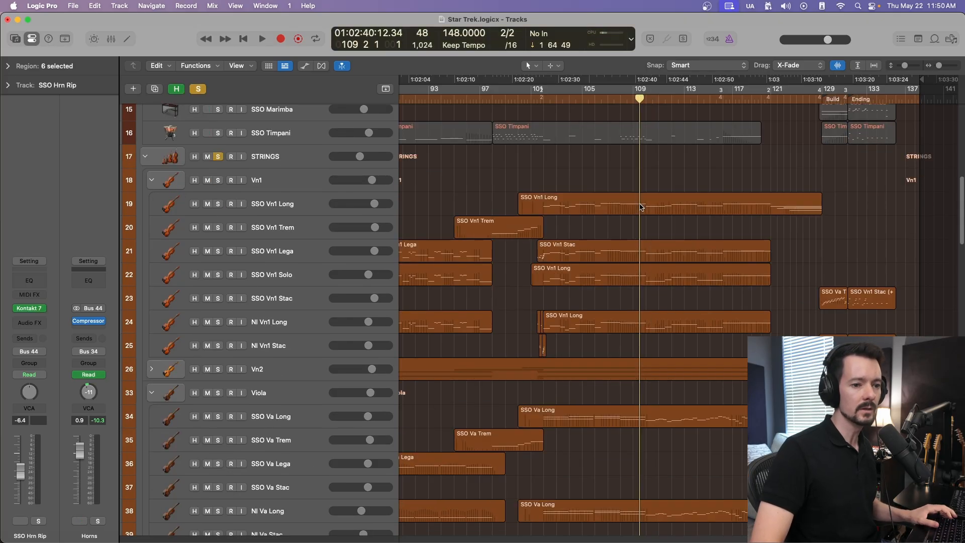
scroll(630, 315, down, 7)
click(622, 100)
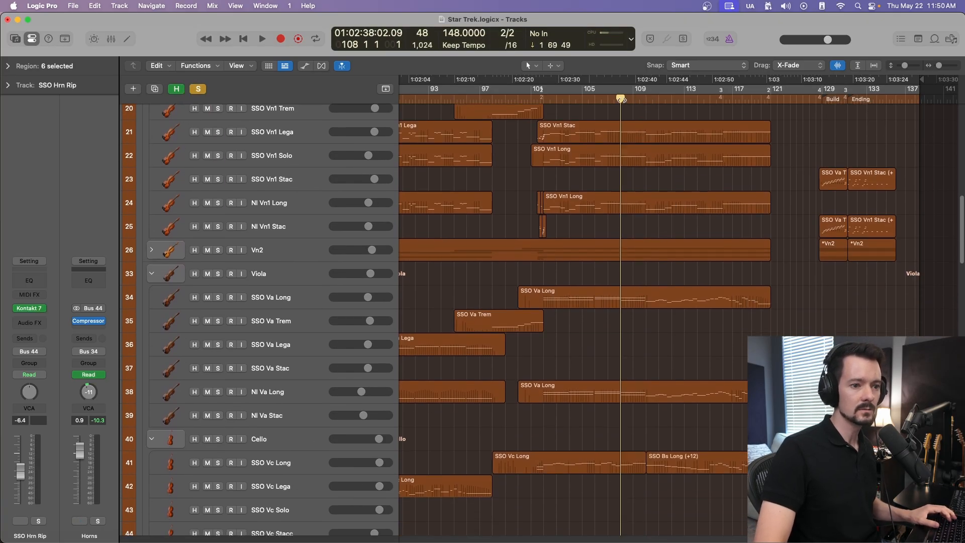
Open the SSO Va Long region around bar 108 in the Piano Roll and display its Ch. 1 Modulation automation
double_click(617, 310)
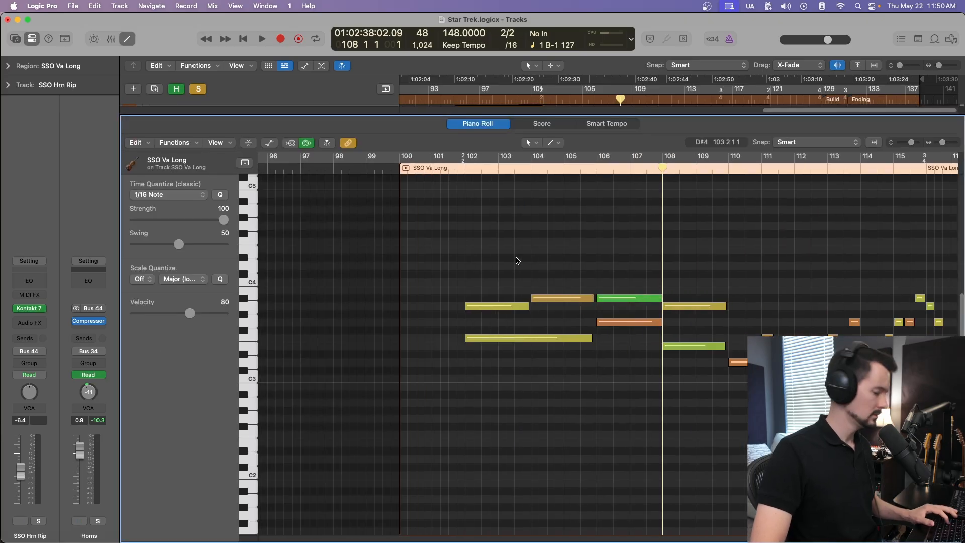
key(a)
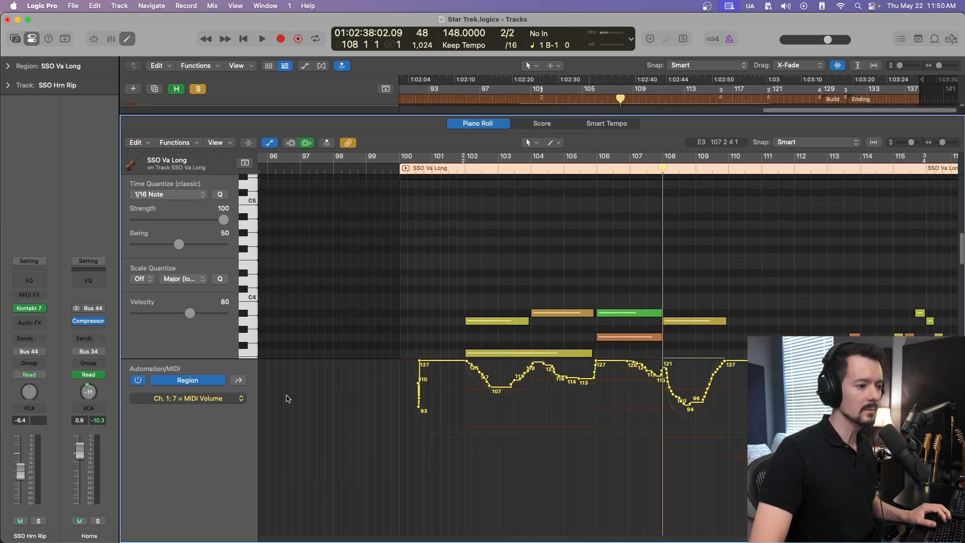
click(239, 381)
click(239, 381)
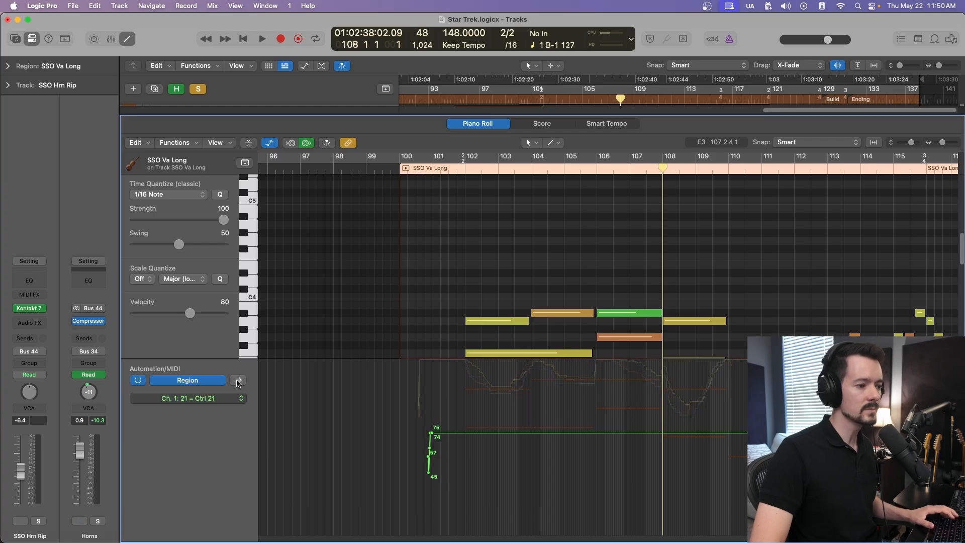
click(239, 381)
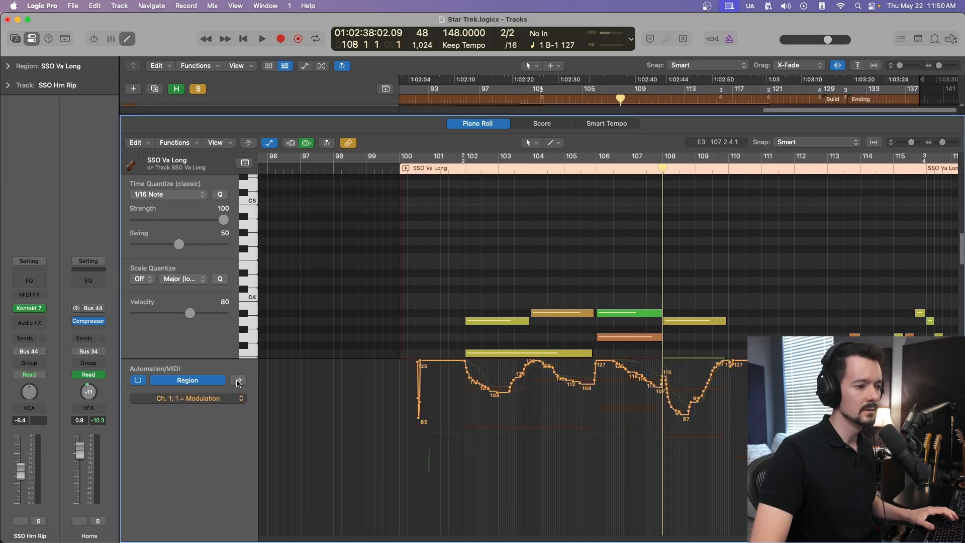
Play the soloed strings from bar 108 to about bar 110 and close the Piano Roll
key(space)
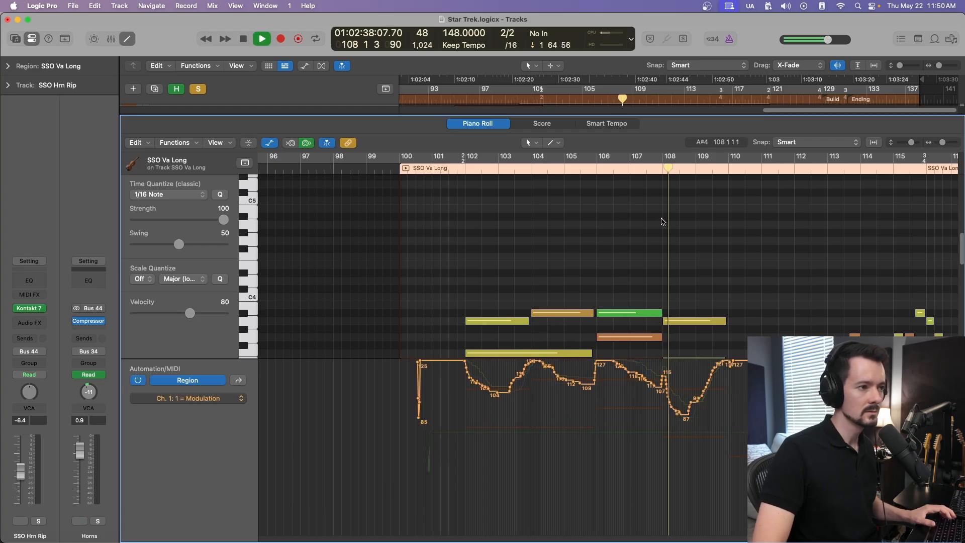
click(125, 42)
key(space)
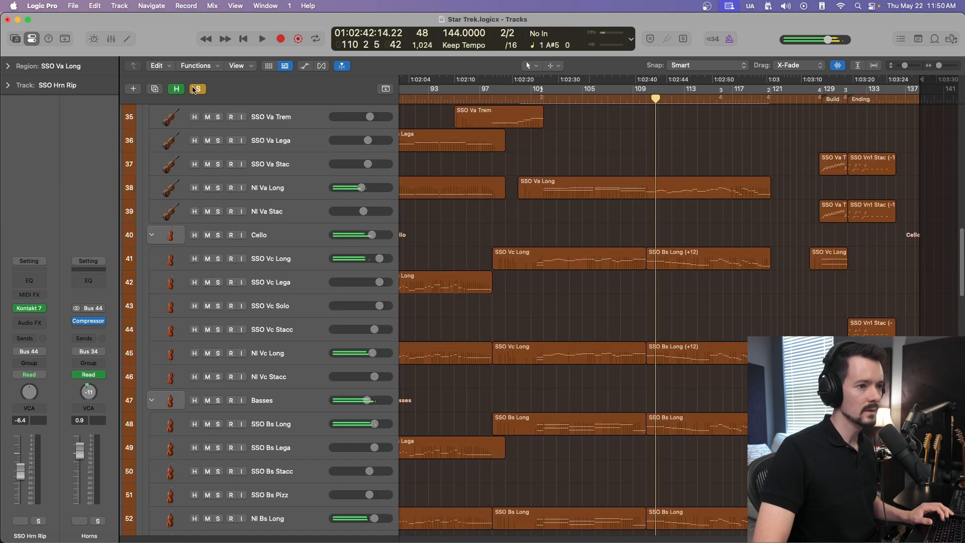
Clear the solo and examine the percussion, pitched percussion and string regions across the earlier sections of the arrangement
scroll(552, 258, up, 15)
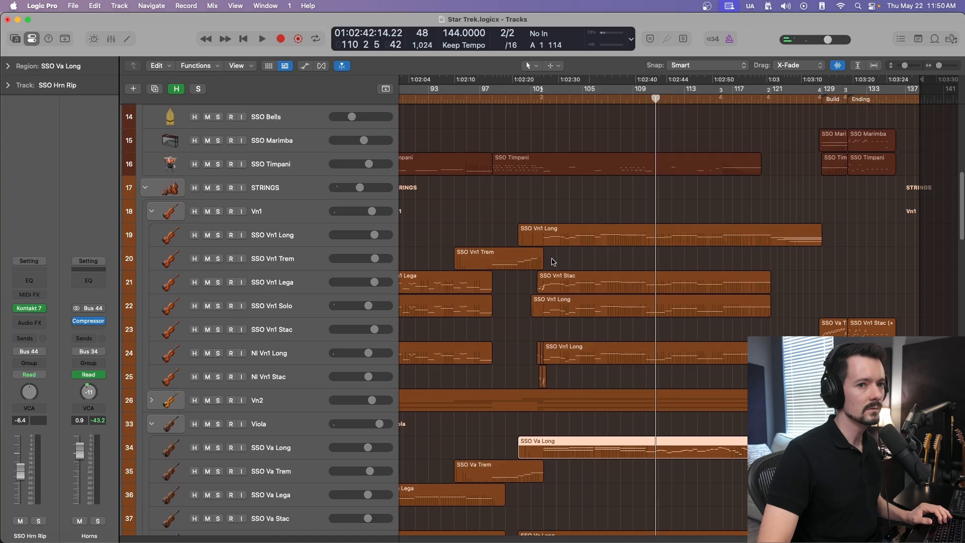
scroll(552, 261, up, 4)
scroll(552, 261, left, 5)
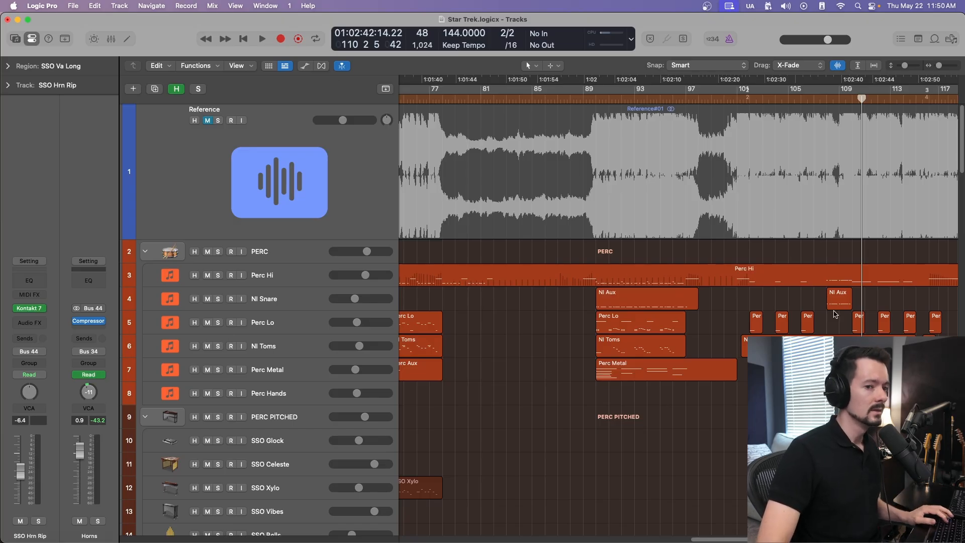
scroll(836, 310, down, 1)
drag(939, 66, 938, 66)
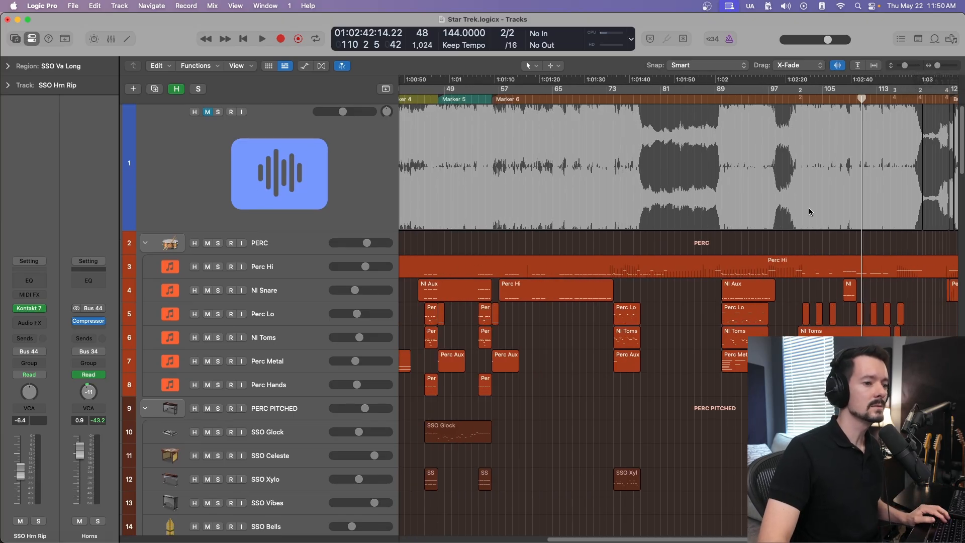
scroll(786, 254, down, 10)
scroll(785, 254, up, 5)
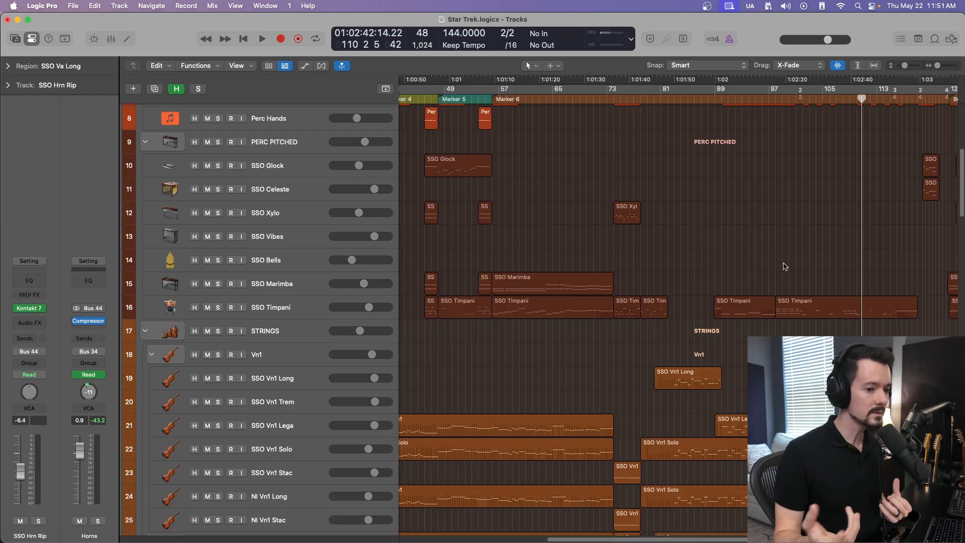
scroll(785, 266, up, 8)
scroll(764, 254, left, 6)
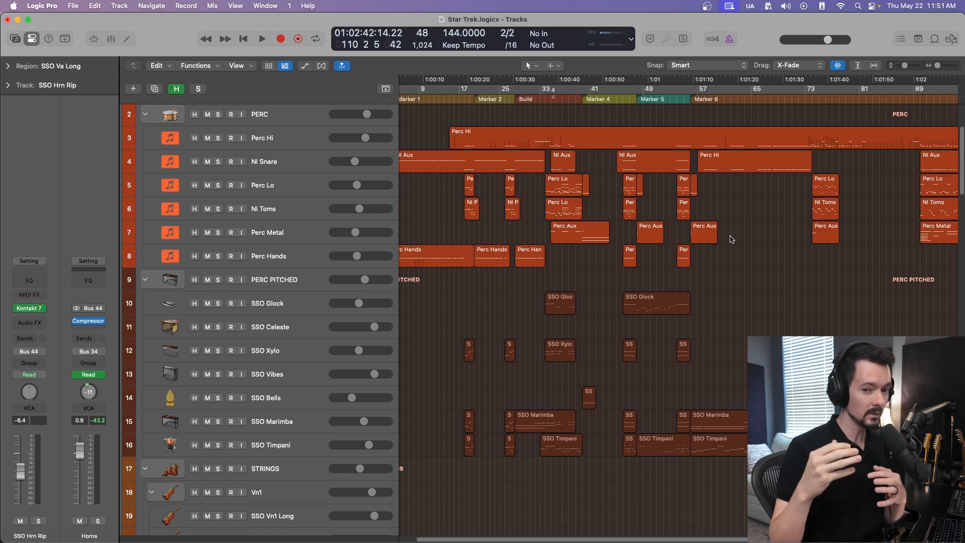
scroll(729, 237, right, 8)
scroll(610, 317, down, 9)
scroll(606, 318, down, 6)
scroll(606, 317, left, 4)
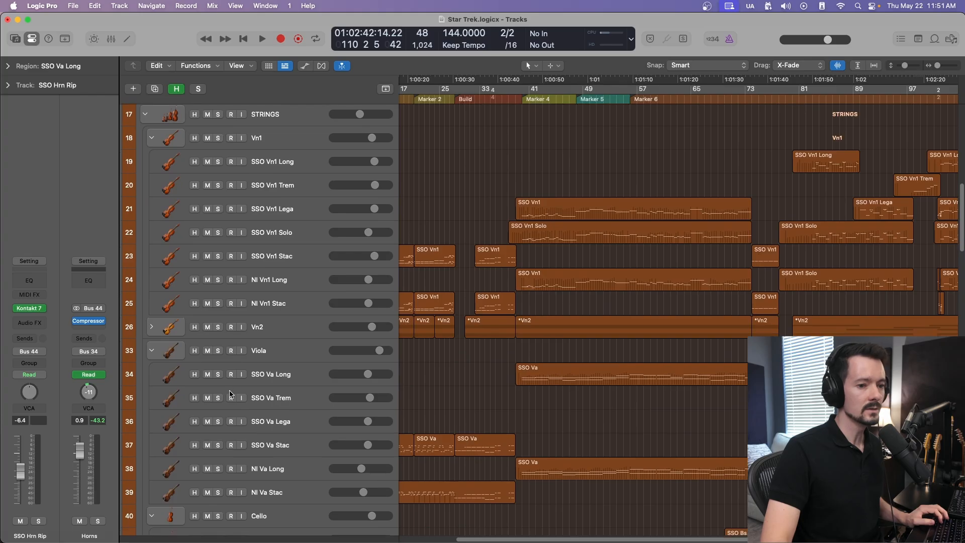
Solo the STRINGS stack and play it from bar 40 to about bar 47, following the violin, viola and cello regions
click(218, 115)
drag(467, 100, 473, 100)
scroll(486, 315, down, 3)
scroll(498, 315, down, 2)
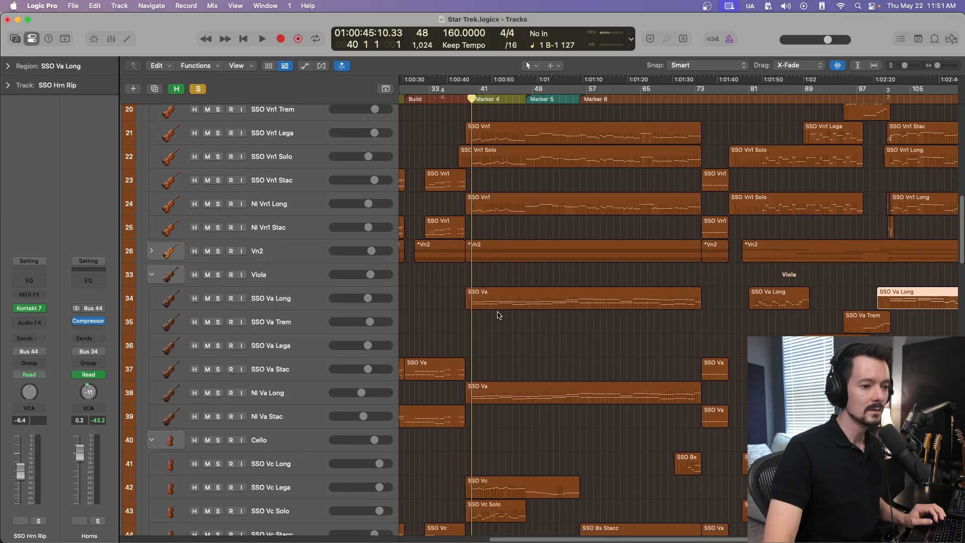
key(space)
scroll(498, 315, up, 1)
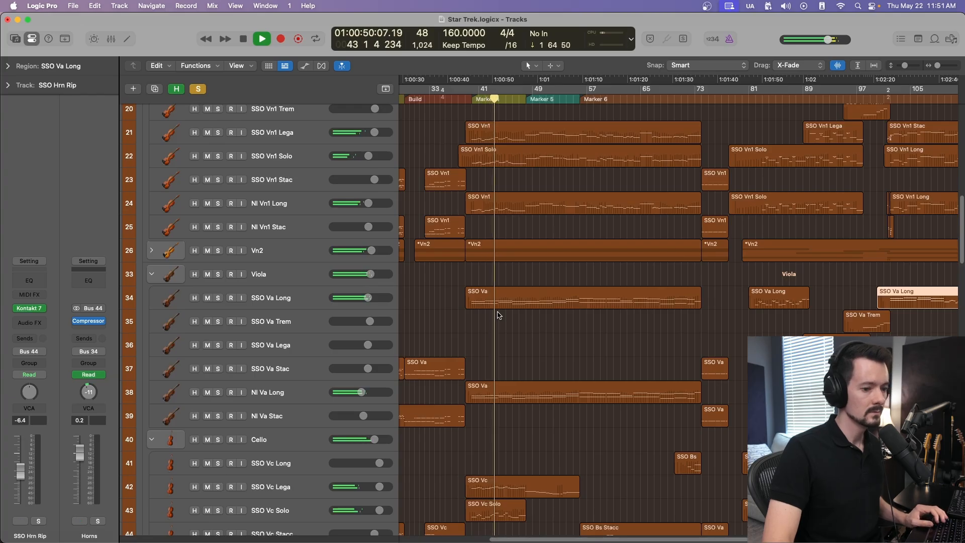
scroll(498, 315, down, 2)
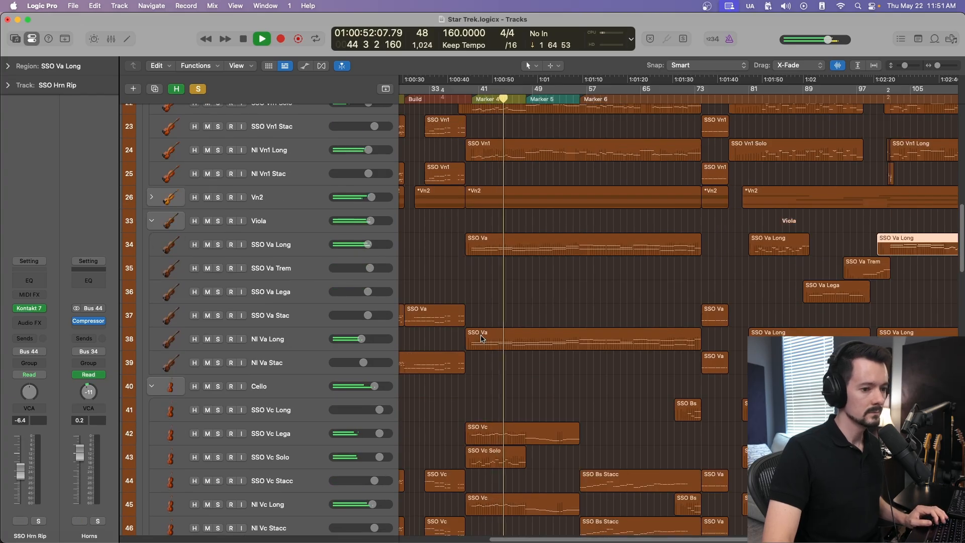
scroll(481, 338, down, 1)
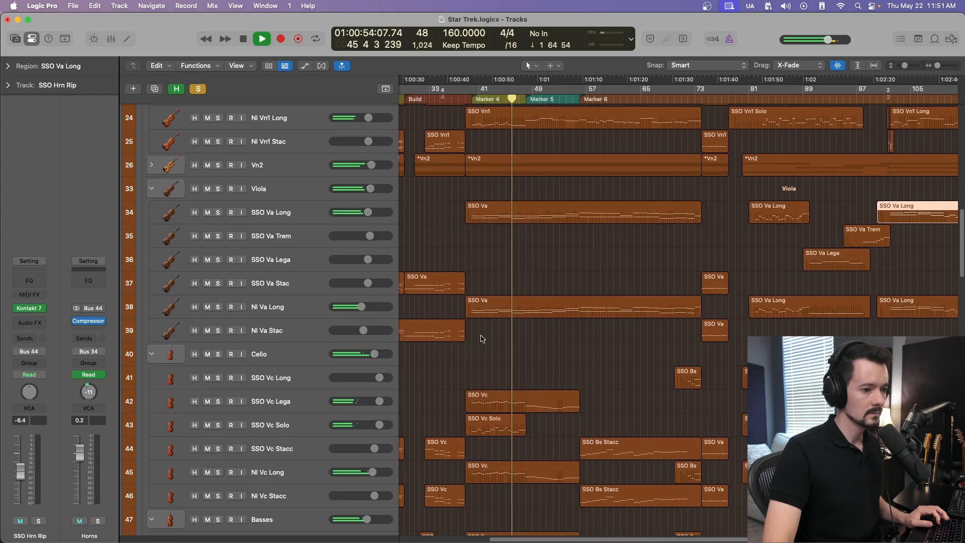
scroll(481, 338, up, 1)
key(space)
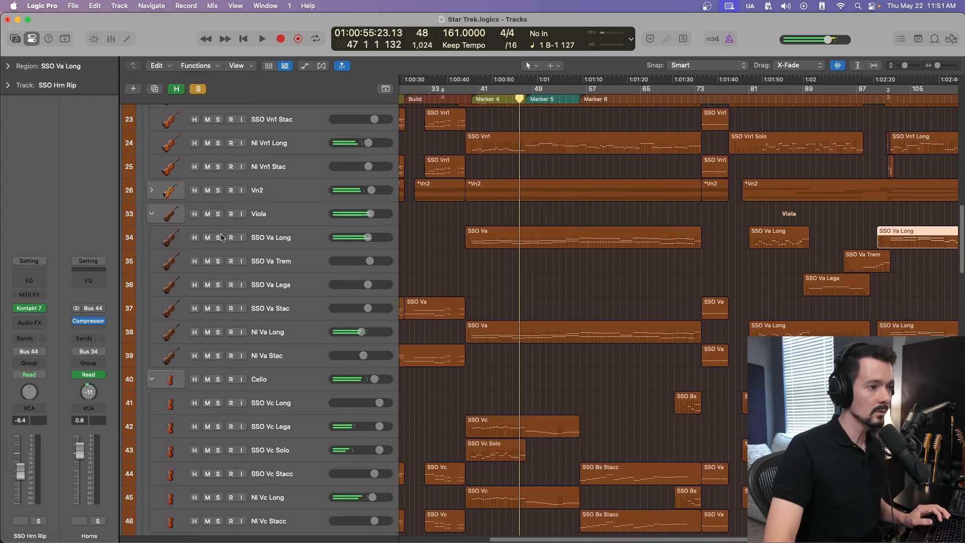
Solo the SSO Va Long track plus all Cello and Basses tracks, and set the playhead to bar 39
click(218, 238)
click(466, 90)
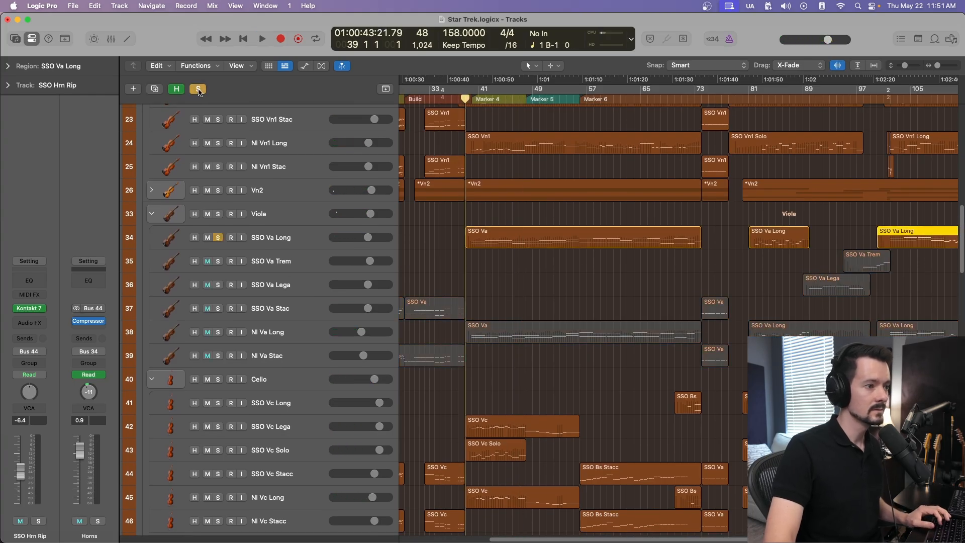
click(217, 379)
scroll(218, 379, down, 3)
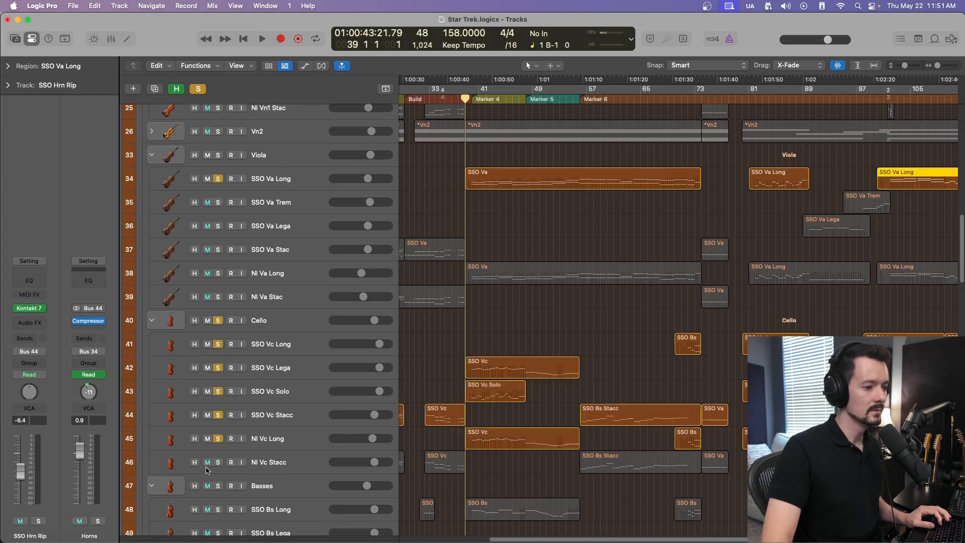
drag(220, 370, 206, 517)
drag(220, 429, 220, 522)
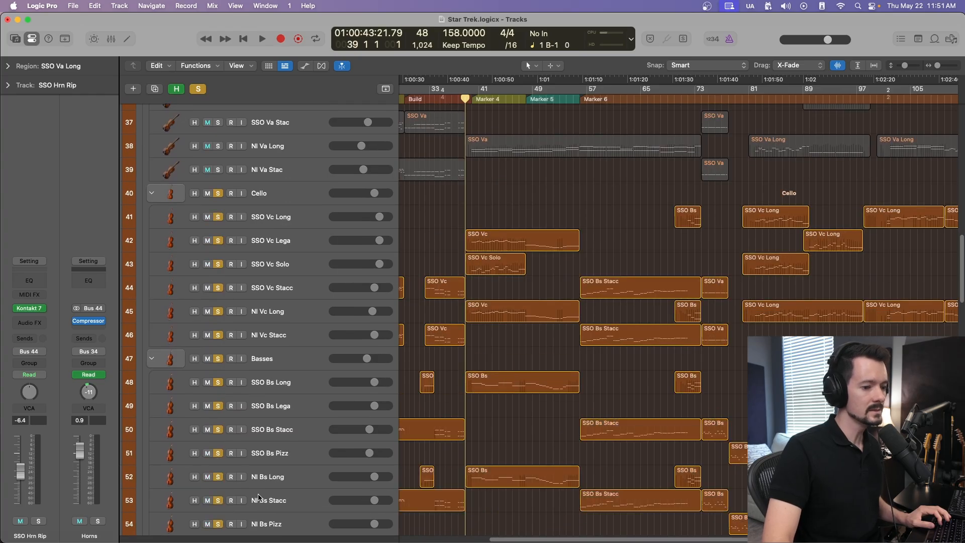
scroll(442, 211, down, 3)
scroll(467, 171, up, 4)
Turn off the solo on the Cello tracks and play the soloed basses from bar 39 to about bar 46
key(space)
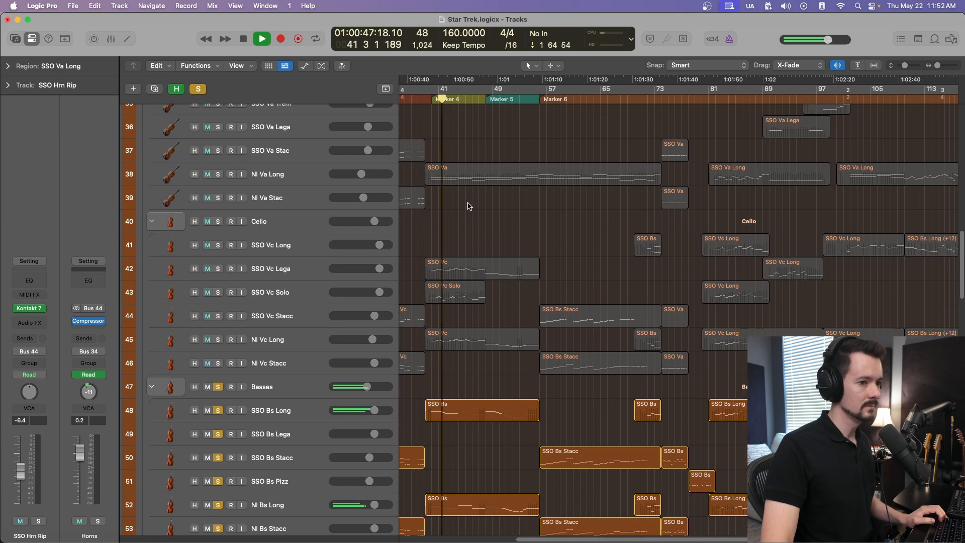
scroll(468, 206, up, 1)
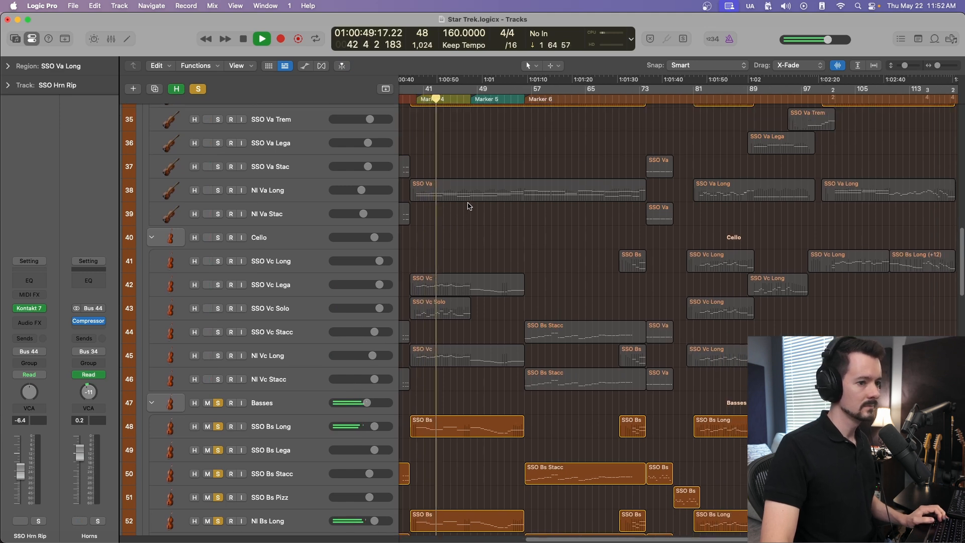
scroll(467, 206, down, 1)
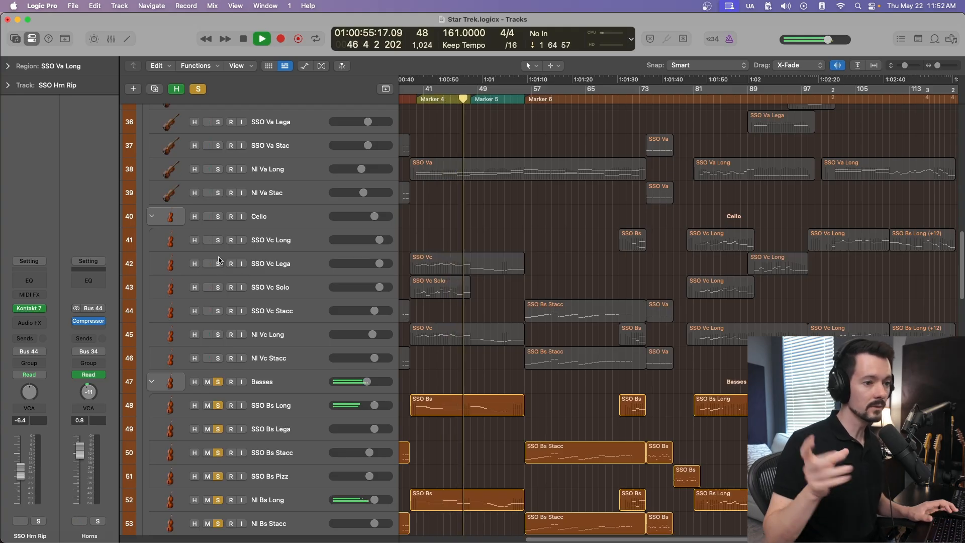
Add the Cello tracks to the solo while playing on to about bar 51, and return the playhead to bar 39
click(217, 217)
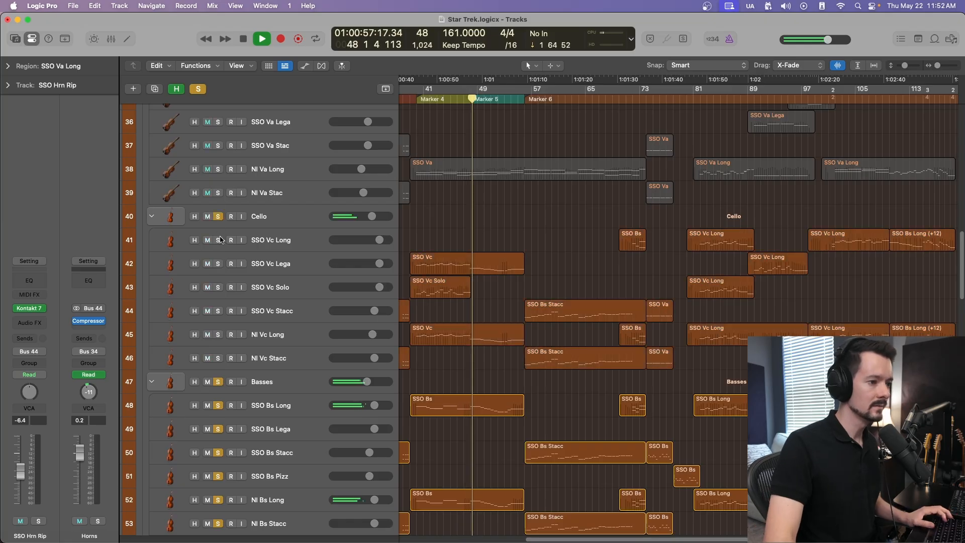
scroll(539, 358, right, 1)
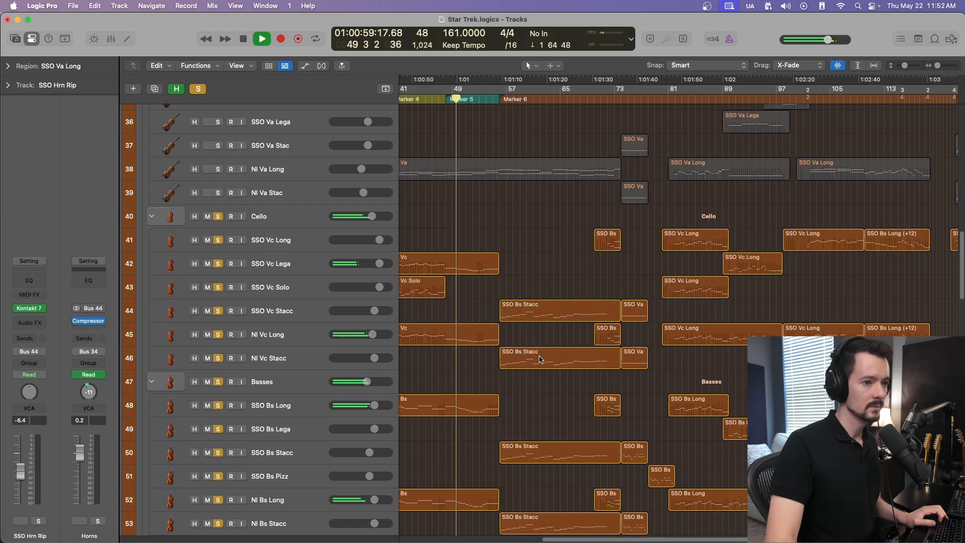
scroll(539, 359, left, 3)
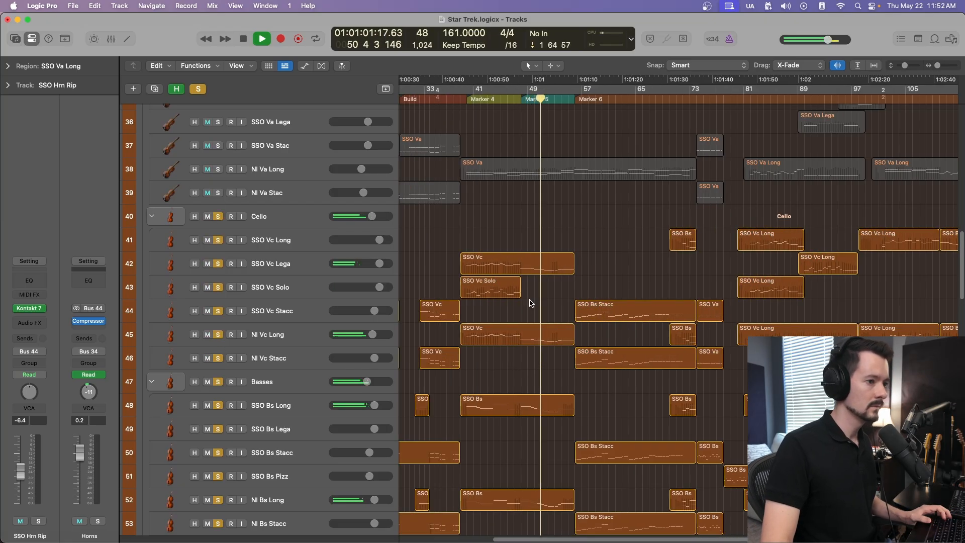
key(space)
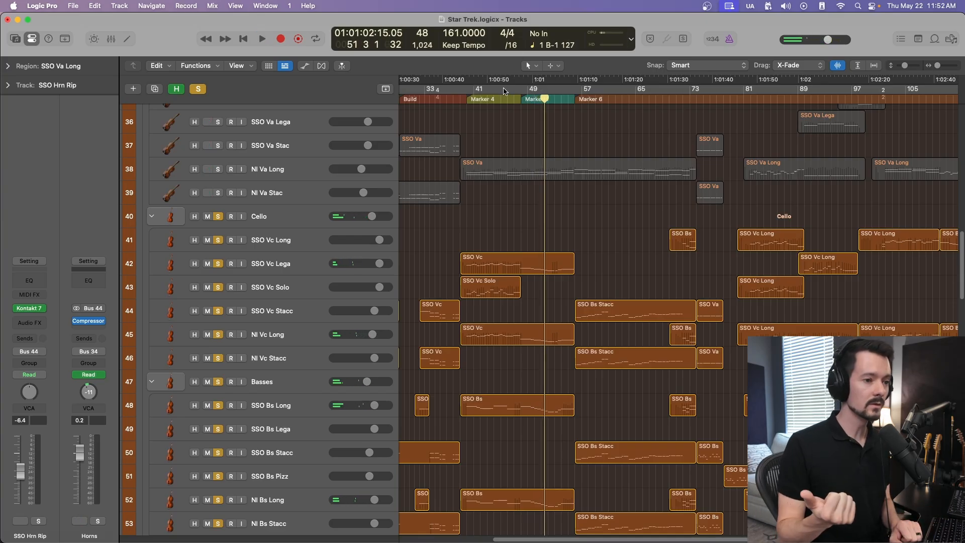
click(460, 99)
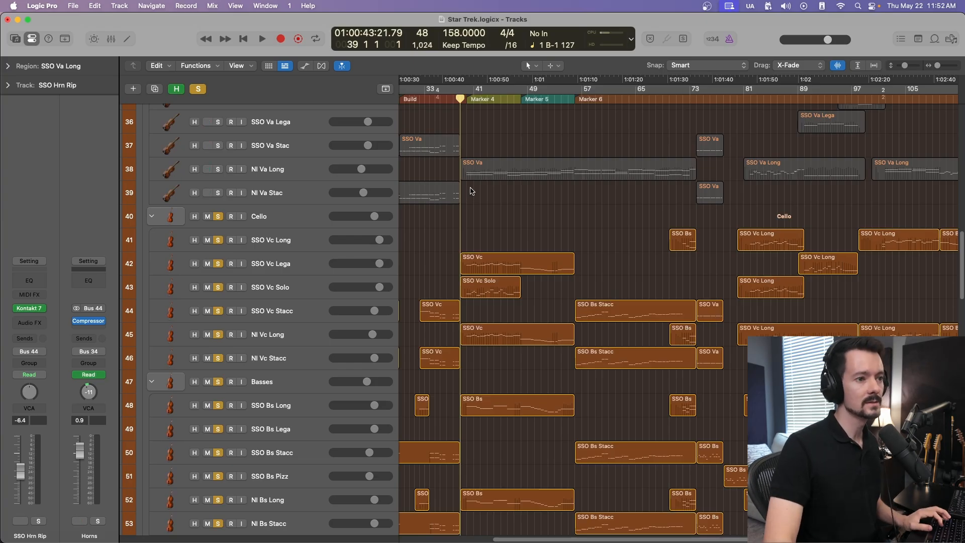
Solo the entire STRINGS stack and play it from bar 39 to about bar 50, following the viola, cello and bass regions
scroll(467, 166, right, 2)
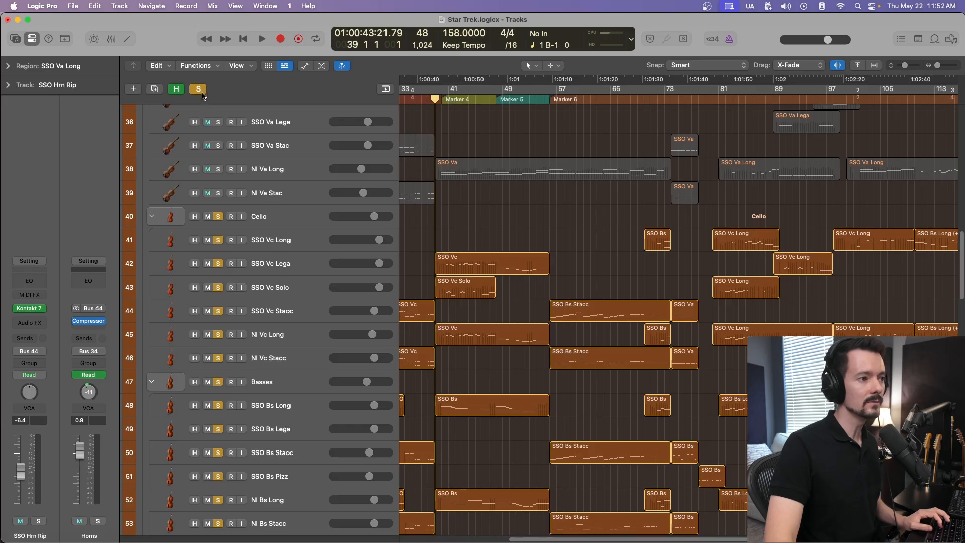
scroll(206, 164, up, 10)
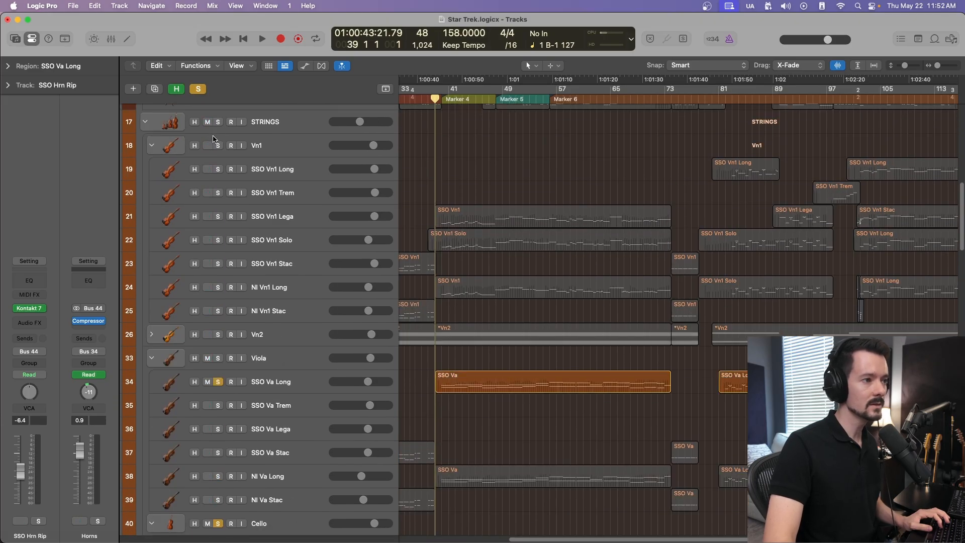
key(space)
scroll(451, 146, down, 10)
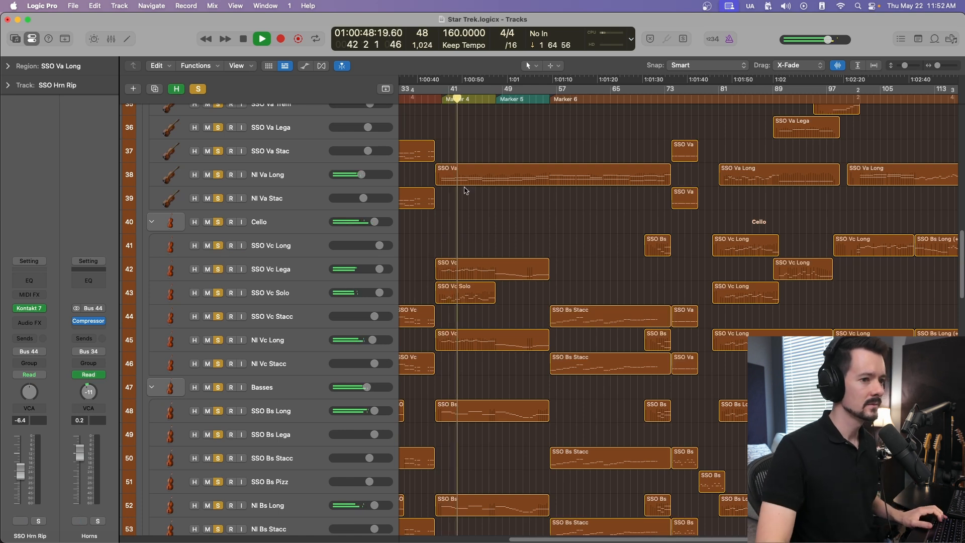
key(space)
click(488, 98)
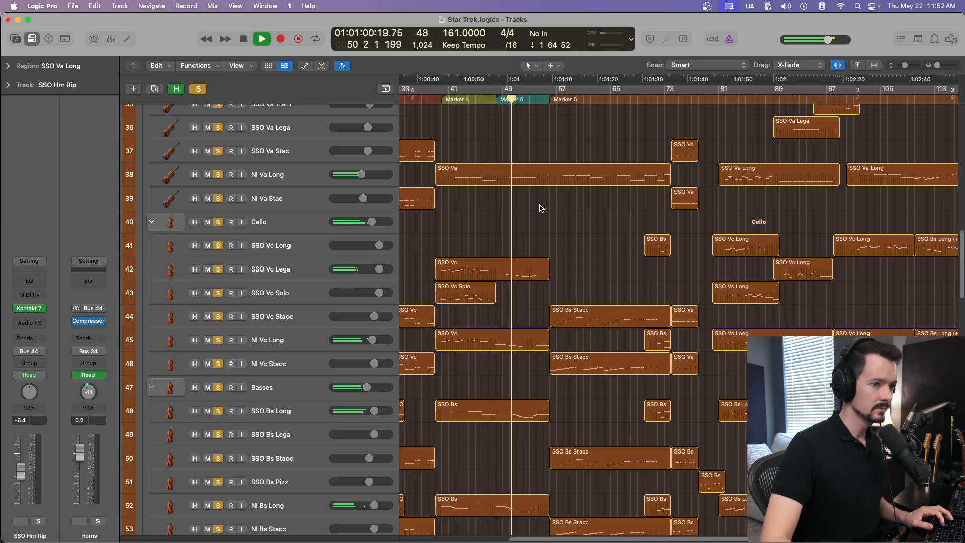
key(space)
scroll(541, 207, up, 10)
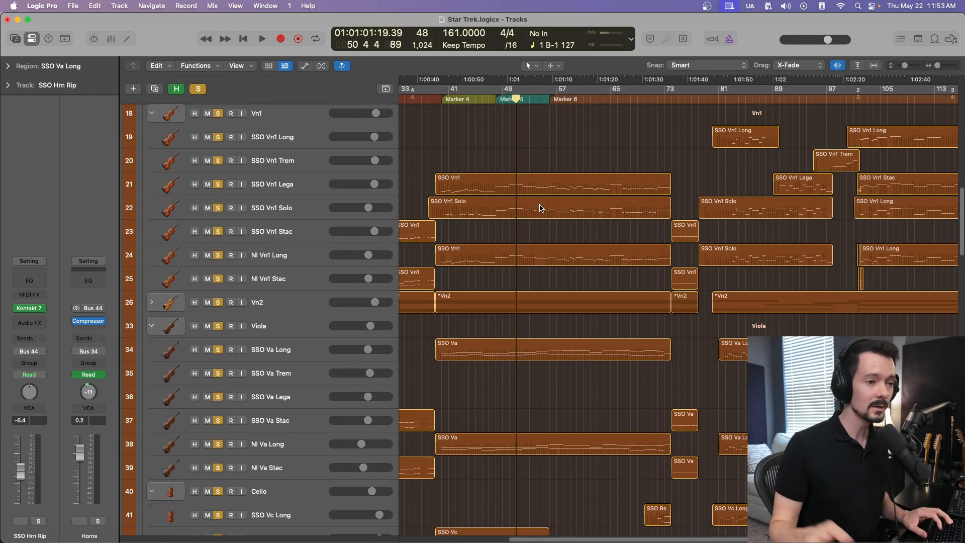
Clear all solos and play the full orchestra from about bar 47 to bar 54, following the strings, brass and percussion tracks
click(198, 90)
scroll(496, 132, down, 1)
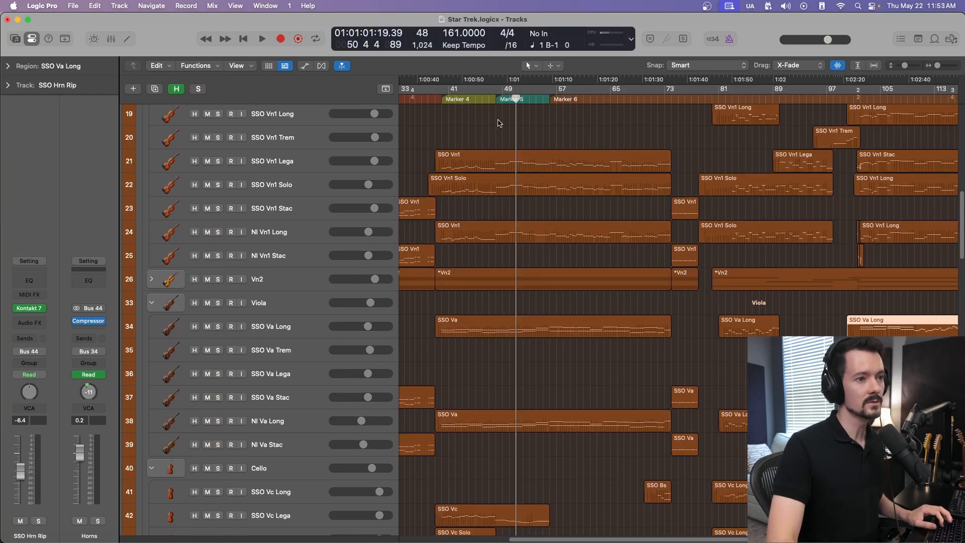
click(489, 100)
scroll(511, 280, down, 9)
key(space)
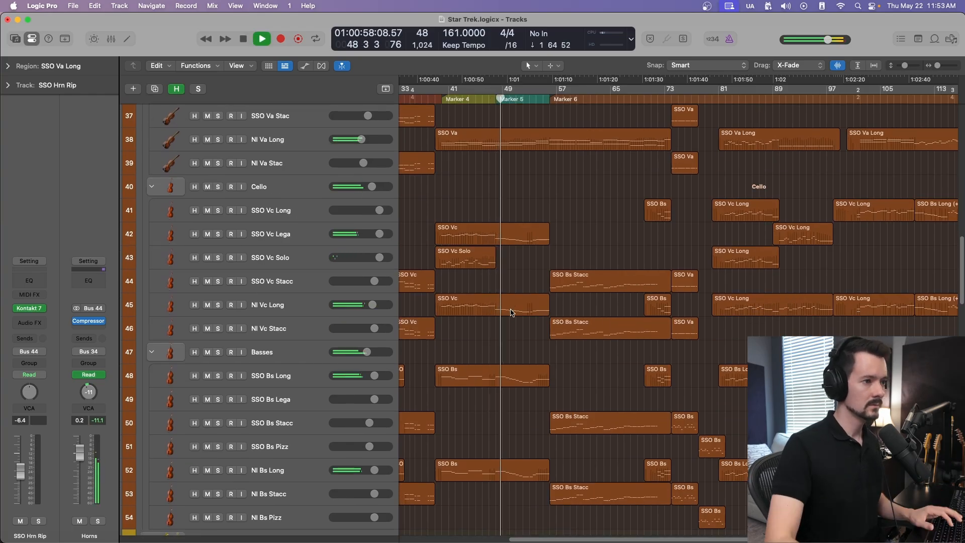
scroll(510, 313, down, 5)
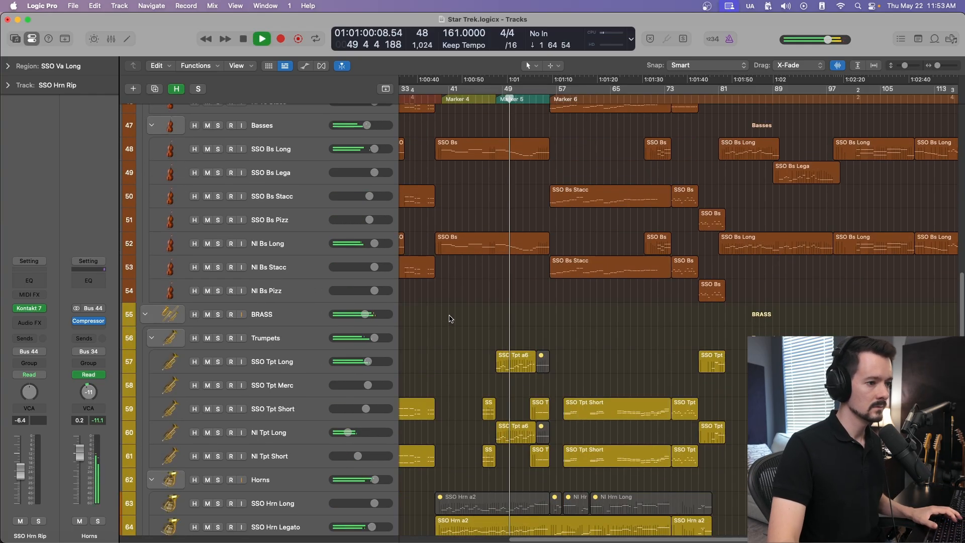
scroll(442, 347, up, 20)
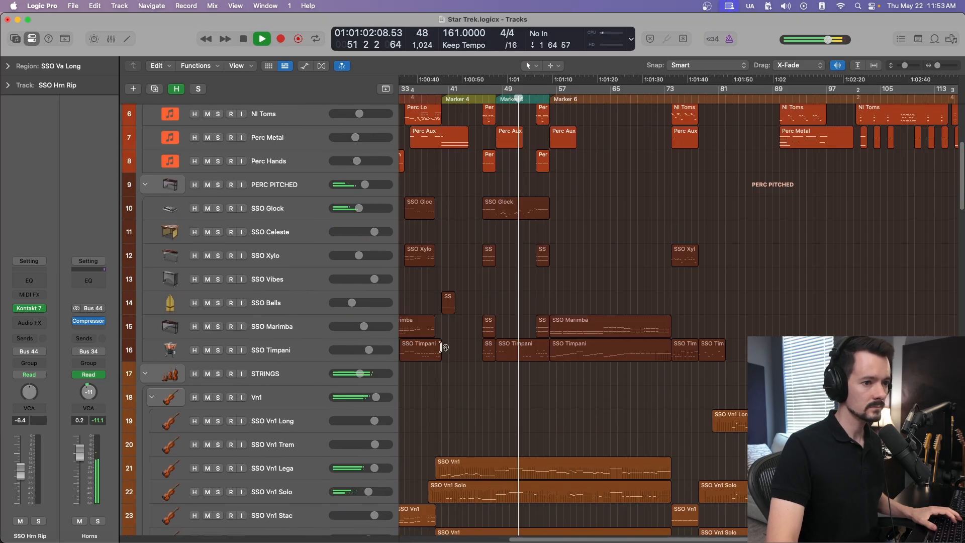
scroll(452, 344, down, 3)
scroll(463, 343, down, 2)
scroll(272, 316, down, 3)
key(space)
Solo the Vn1 tracks and open their three regions spanning bars 40 to 73 in the Piano Roll, showing notes and modulation around bar 50
drag(219, 292, 219, 385)
drag(547, 234, 531, 380)
key(p)
scroll(424, 308, left, 3)
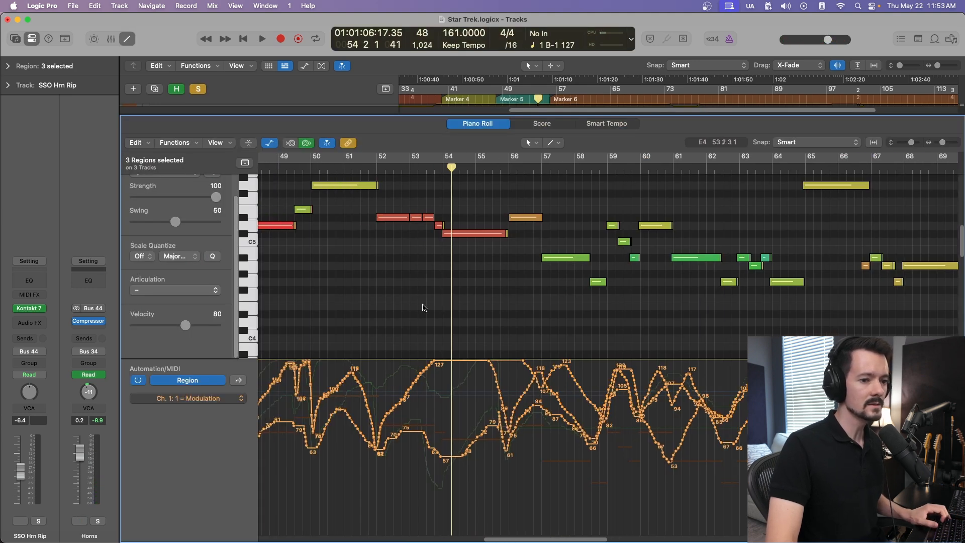
scroll(424, 308, right, 6)
scroll(424, 307, left, 10)
scroll(422, 302, up, 3)
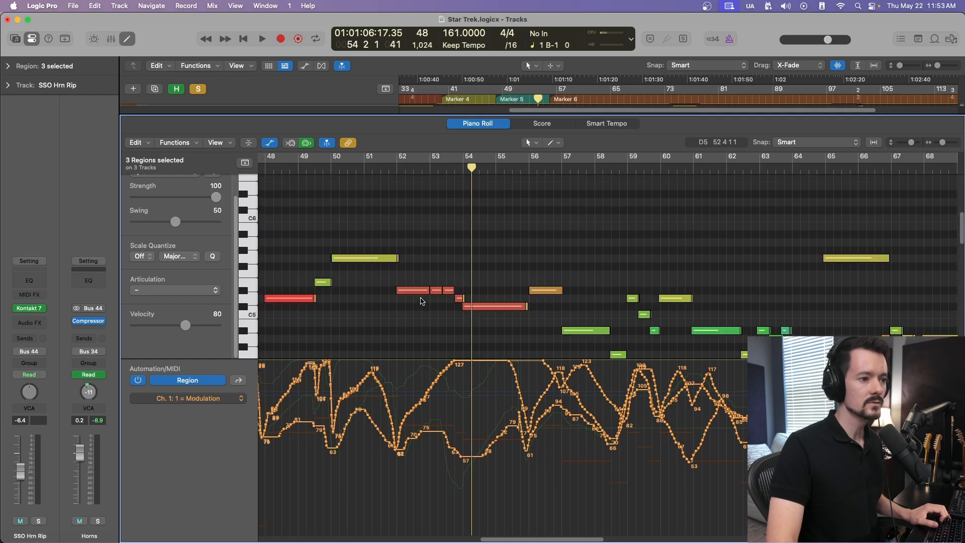
Play the soloed violin regions from bar 48 to about bar 55 in the Piano Roll, and clear the solo
drag(436, 170, 450, 216)
scroll(487, 343, down, 3)
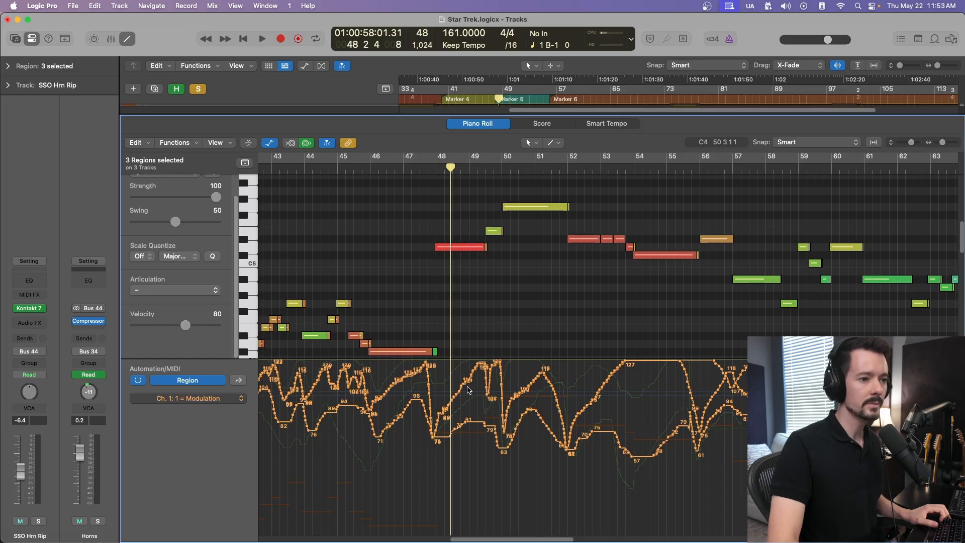
click(437, 167)
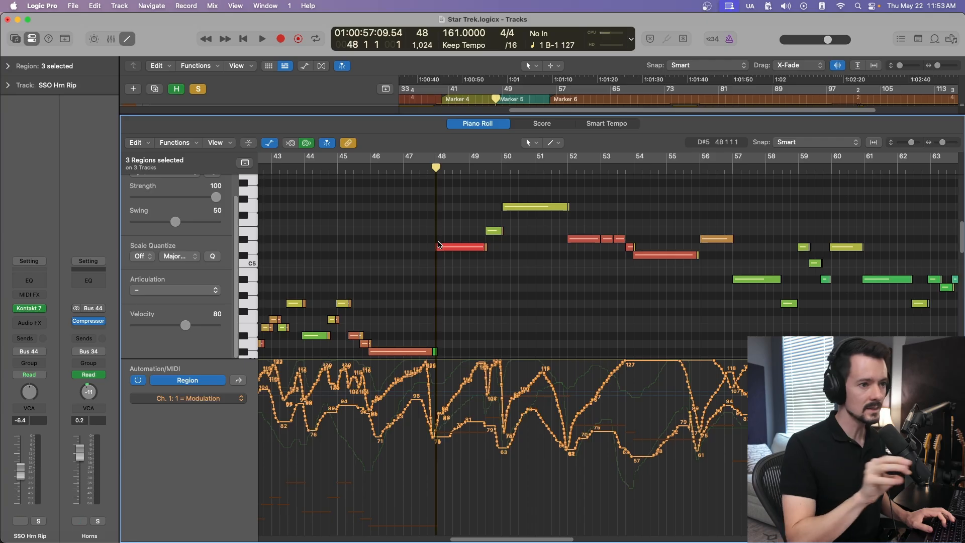
key(space)
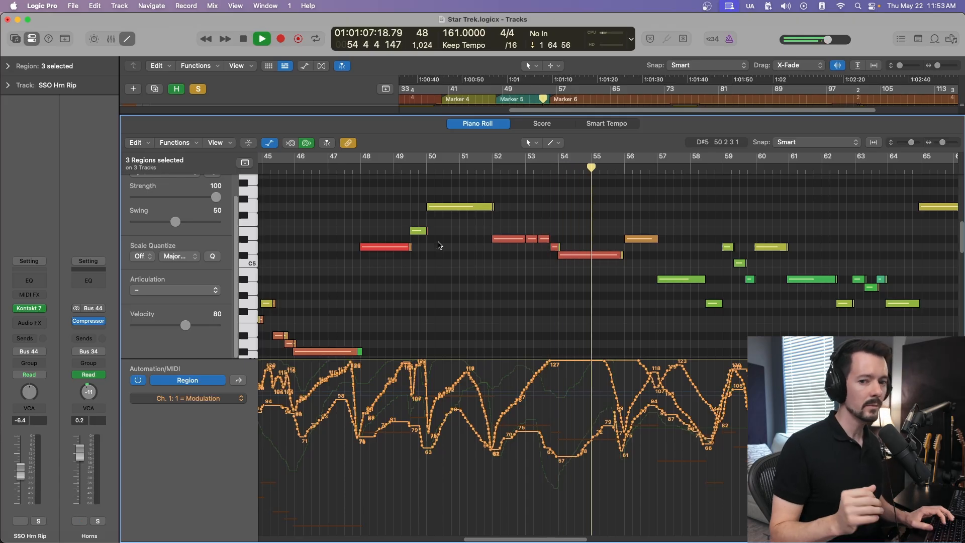
key(space)
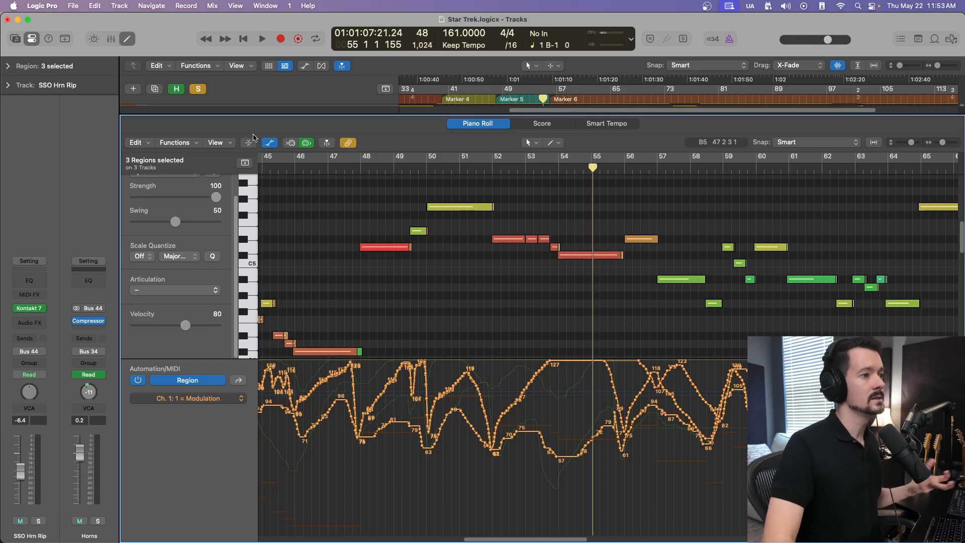
click(198, 89)
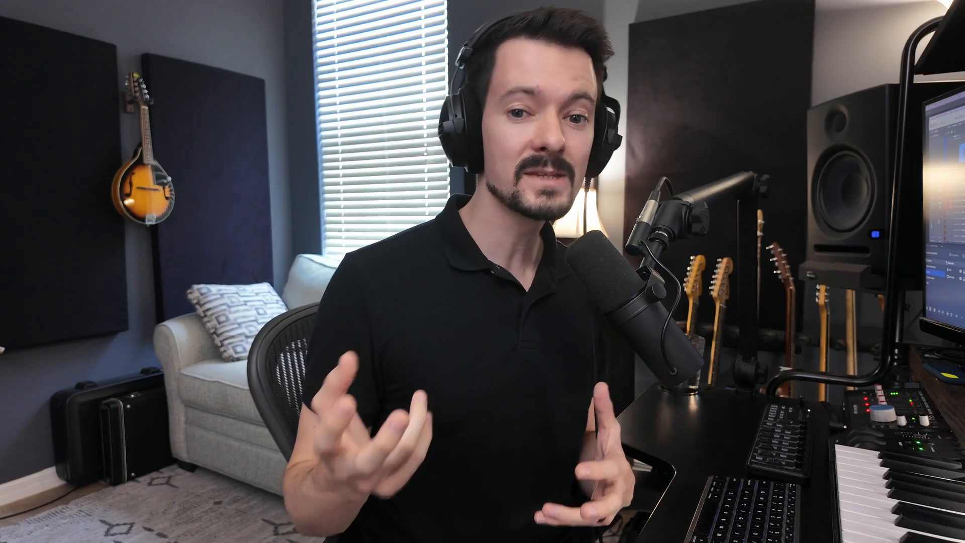